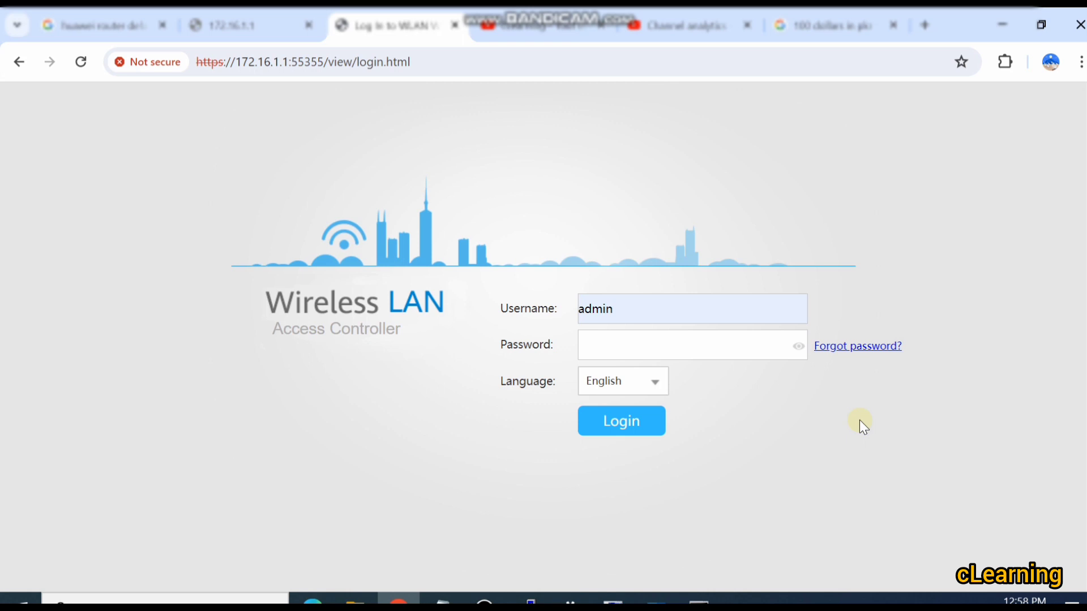
Log in to the web manager with the administrator account password
left_click(636, 351)
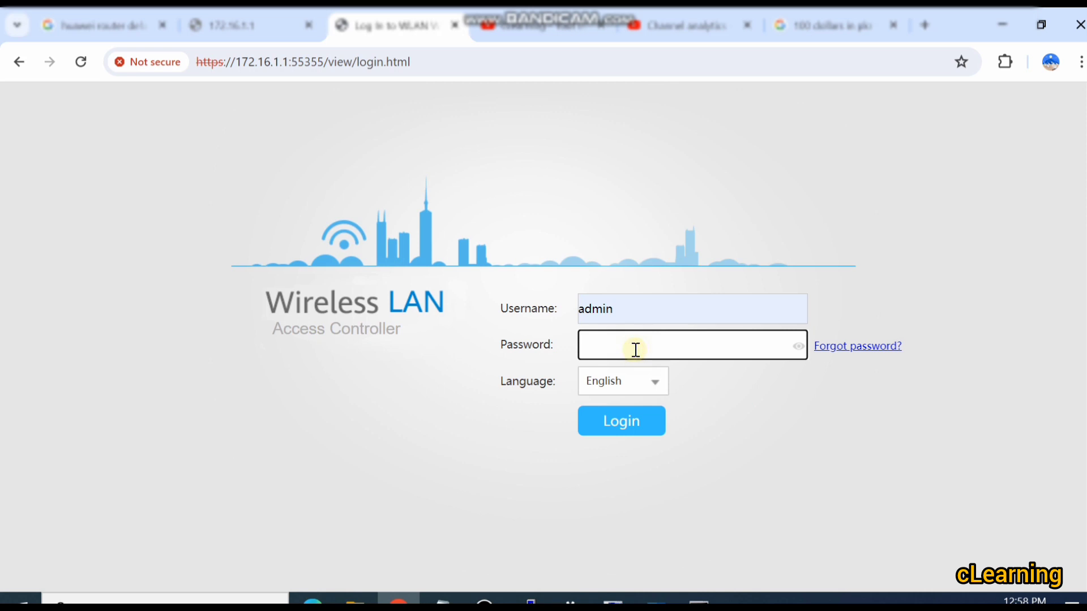
type("**********")
key("Return")
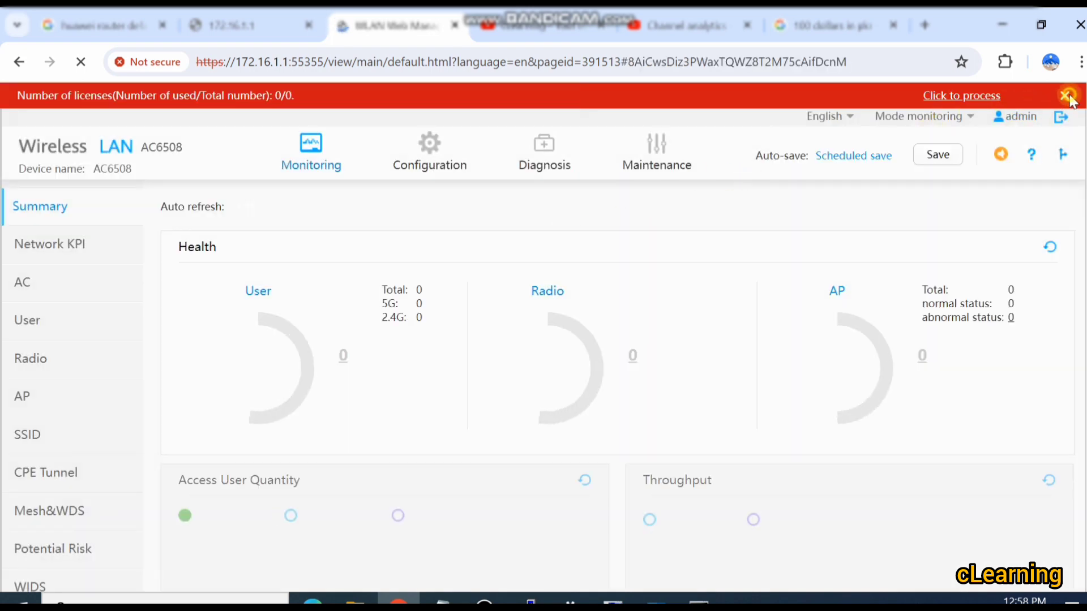
Close the red license count warning banner and highlight the device name AC6508
left_click(1067, 96)
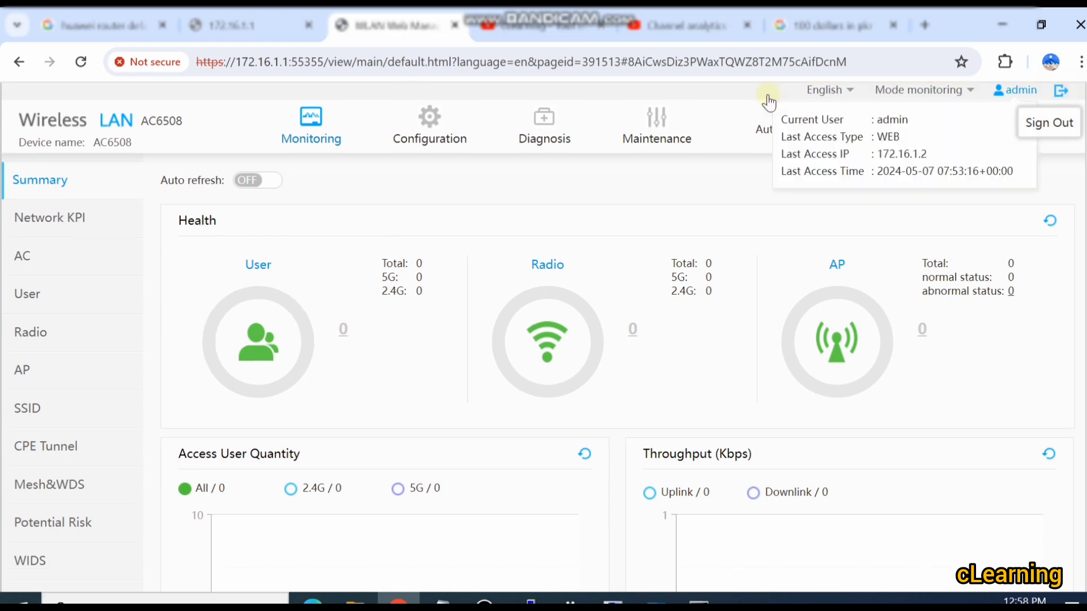
left_click_drag(97, 140, 230, 148)
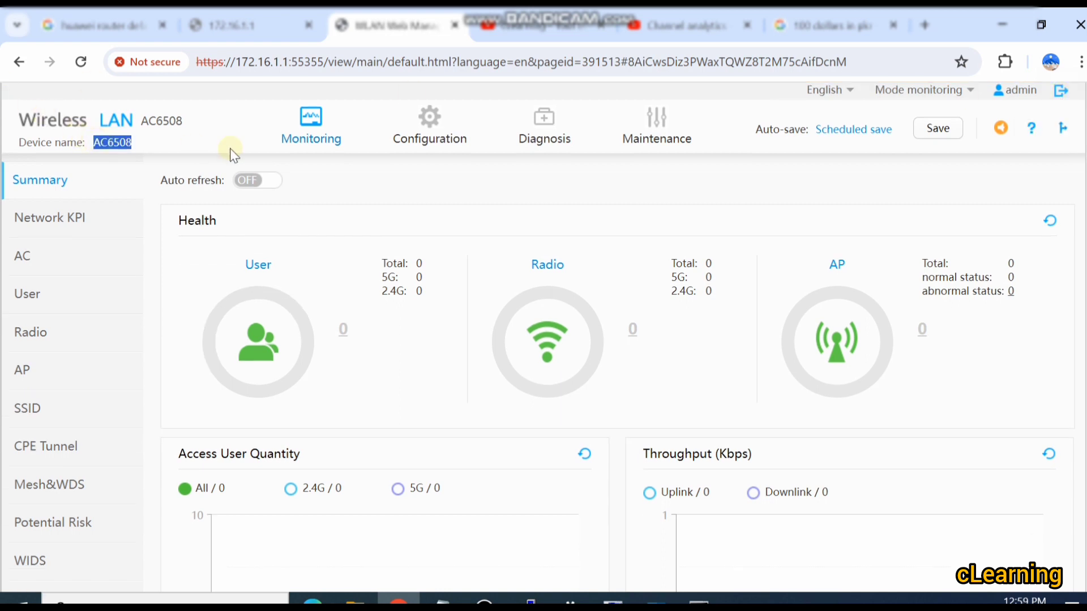
left_click(141, 147)
mouse_move(908, 99)
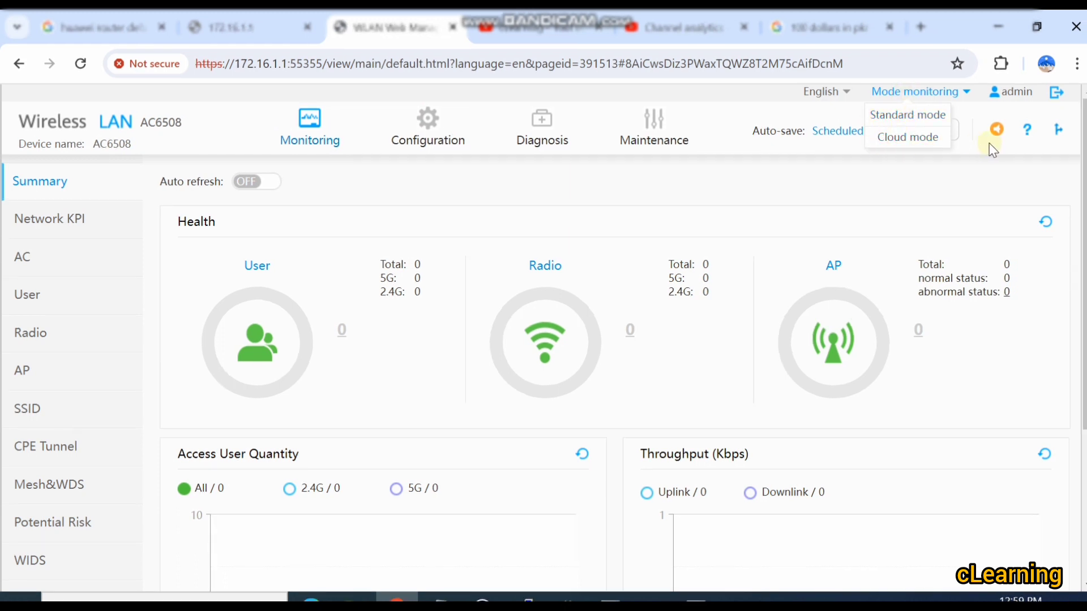
mouse_move(1010, 91)
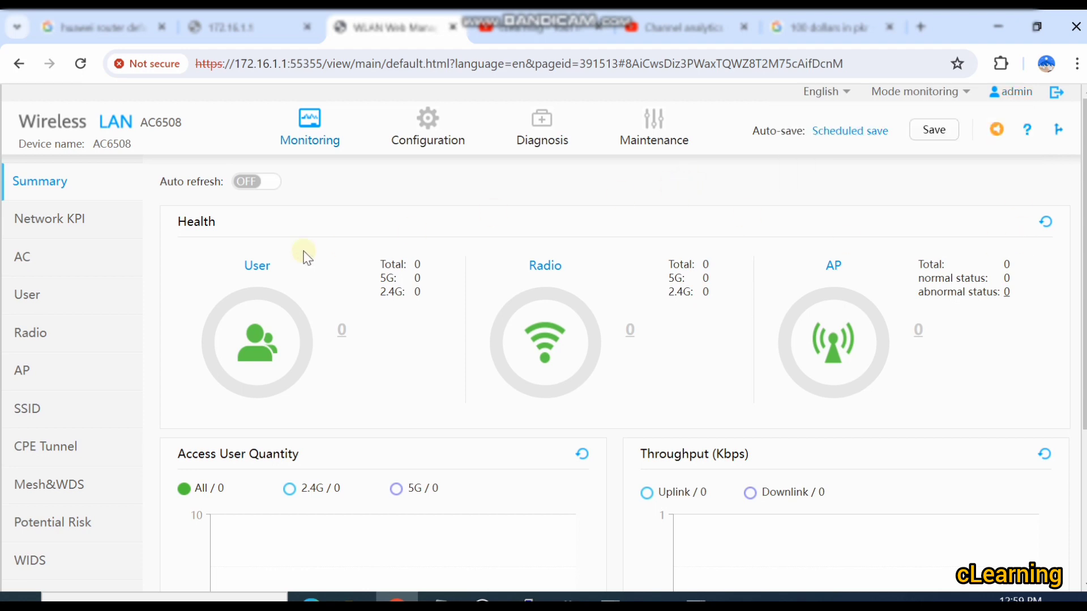
Review the Monitoring Summary charts, highlighting the 2.4G user count value
scroll(198, 257, "down", 4)
scroll(198, 262, "up", 4)
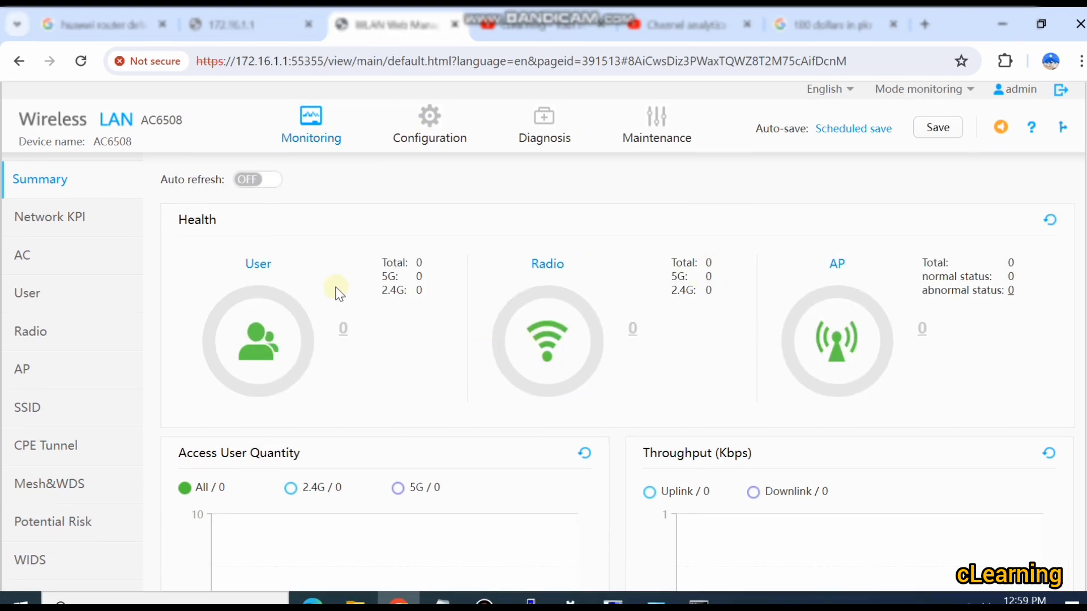
double_click(419, 291)
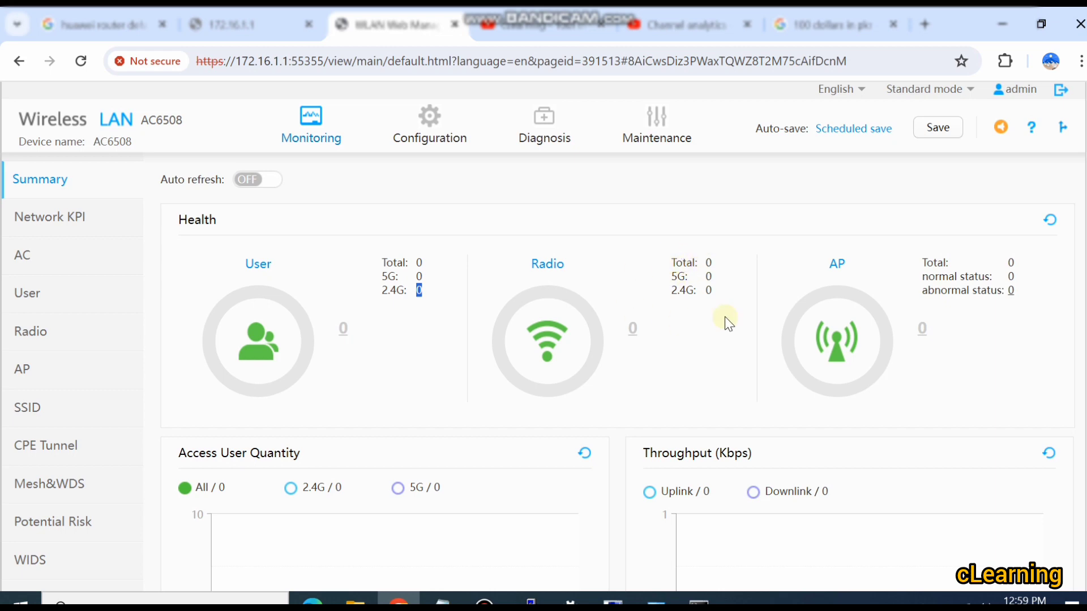
left_click(667, 329)
scroll(663, 328, "down", 4)
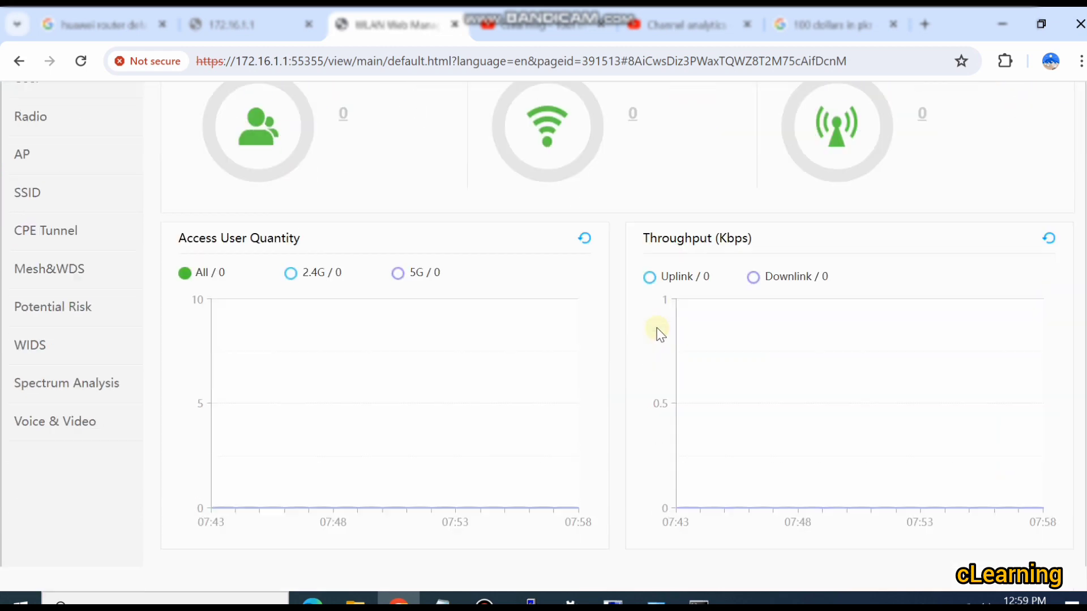
scroll(651, 323, "up", 4)
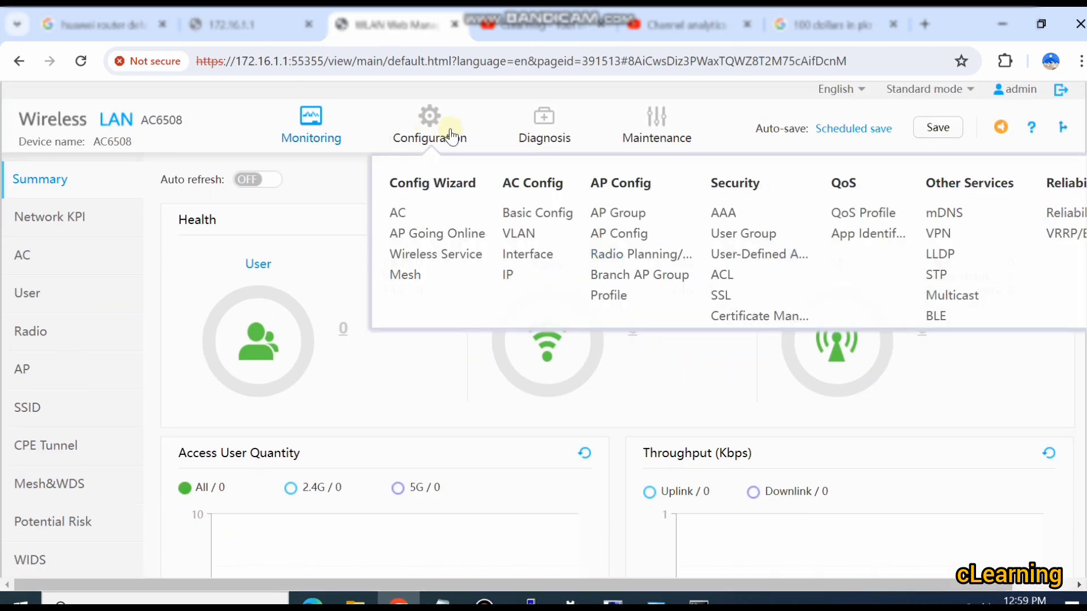
Open Maintenance > License and review the 256 + 32 manageable APs and zero license resources
left_click(657, 119)
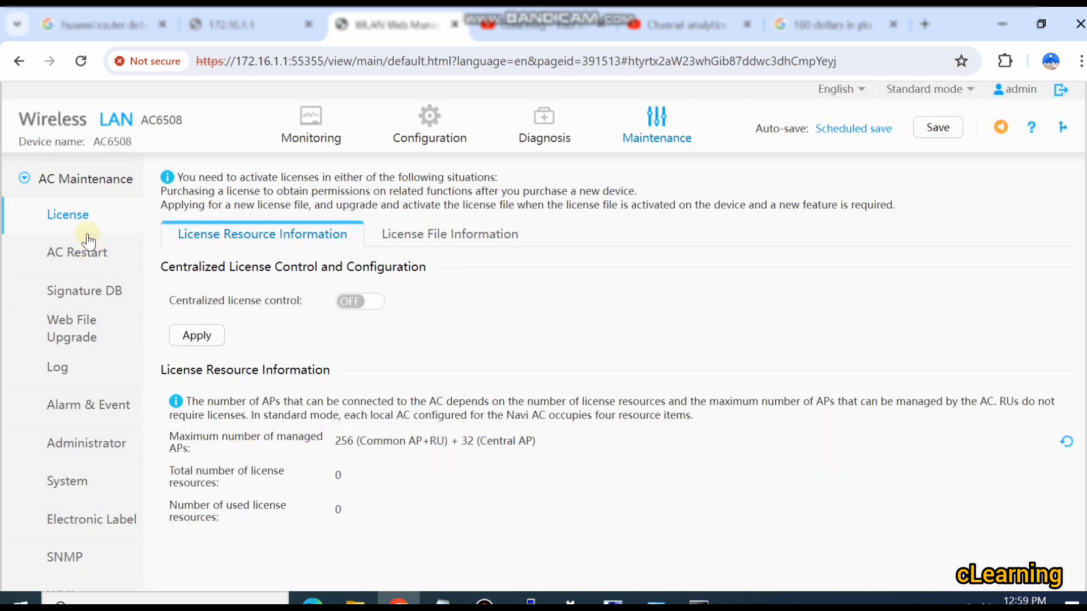
scroll(393, 326, "down", 2)
scroll(397, 328, "up", 2)
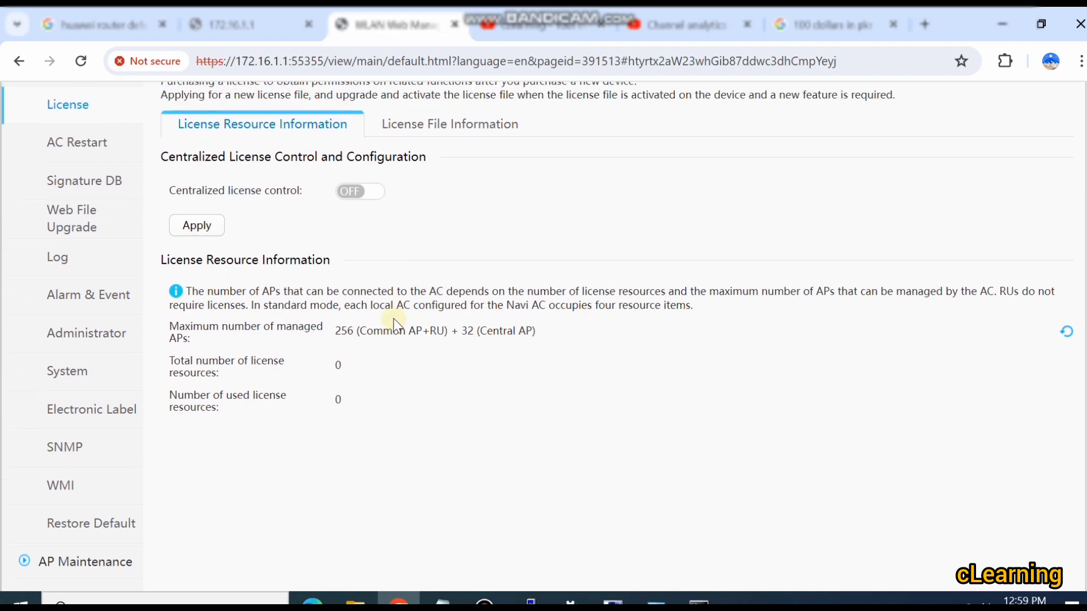
scroll(283, 249, "down", 2)
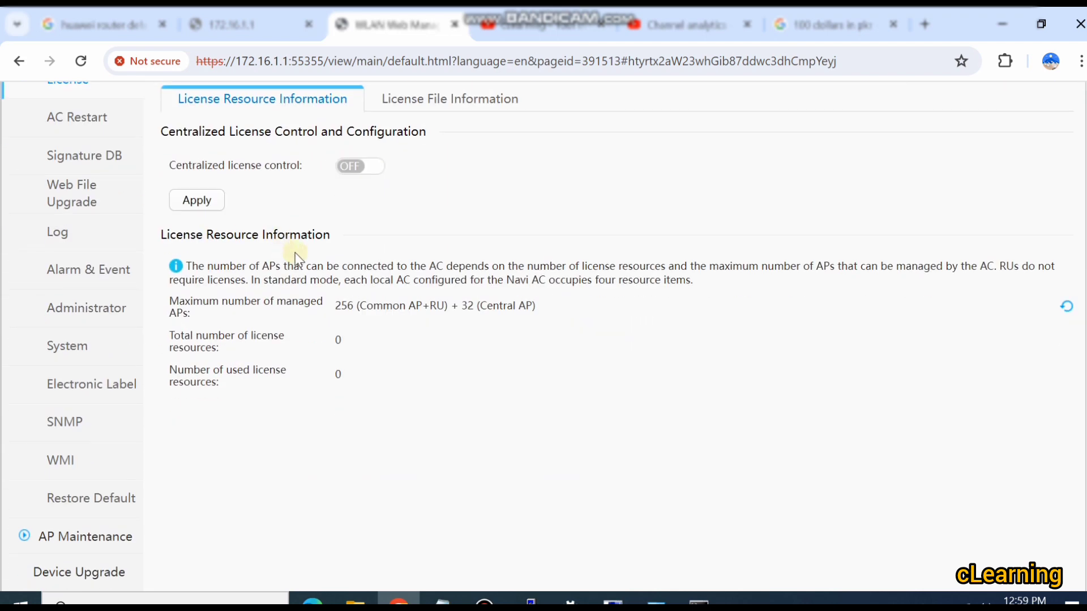
scroll(407, 332, "up", 2)
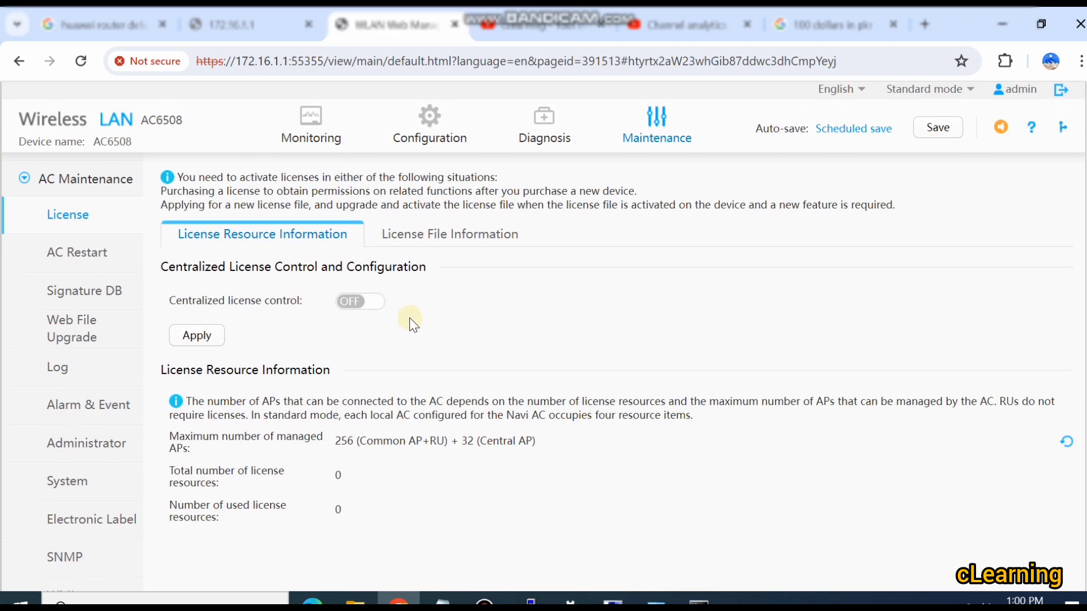
scroll(410, 318, "down", 2)
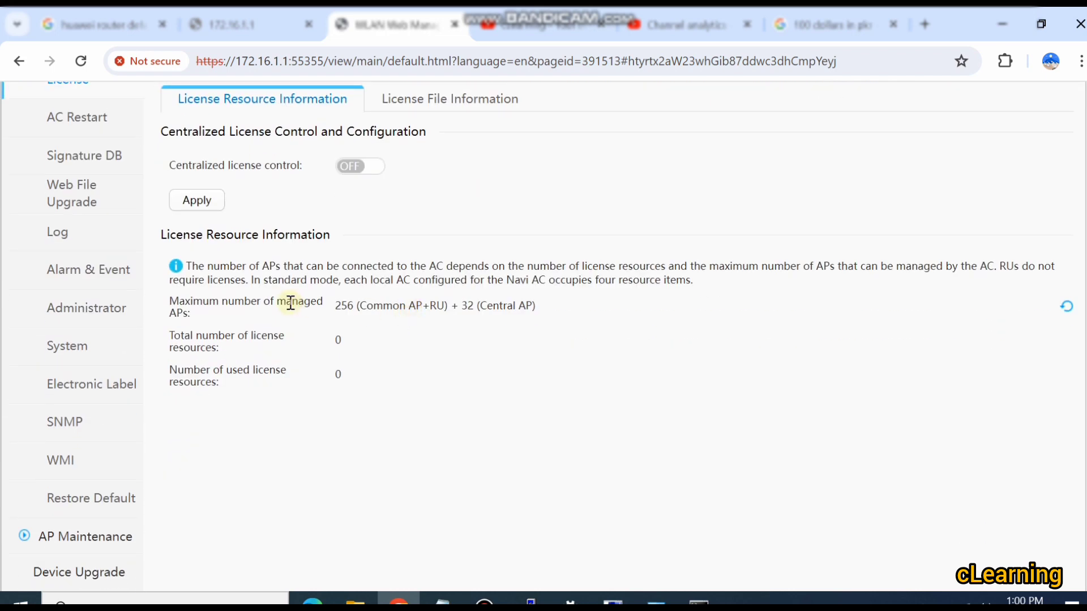
mouse_move(270, 356)
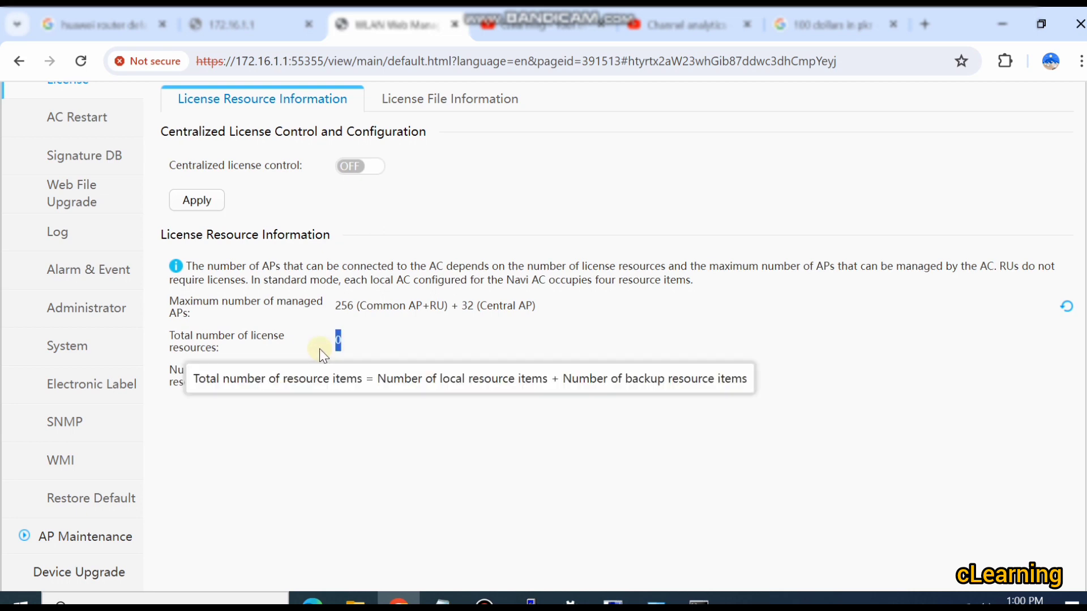
left_click_drag(319, 348, 344, 343)
scroll(384, 396, "up", 3)
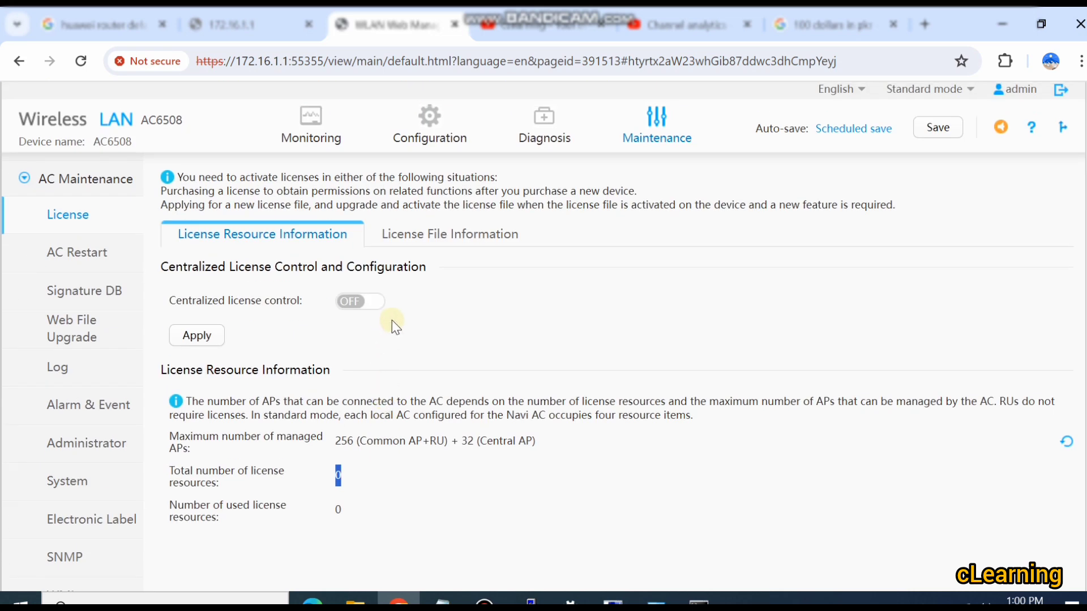
Switch to the License File Information tab, which reports no license file found
left_click(419, 243)
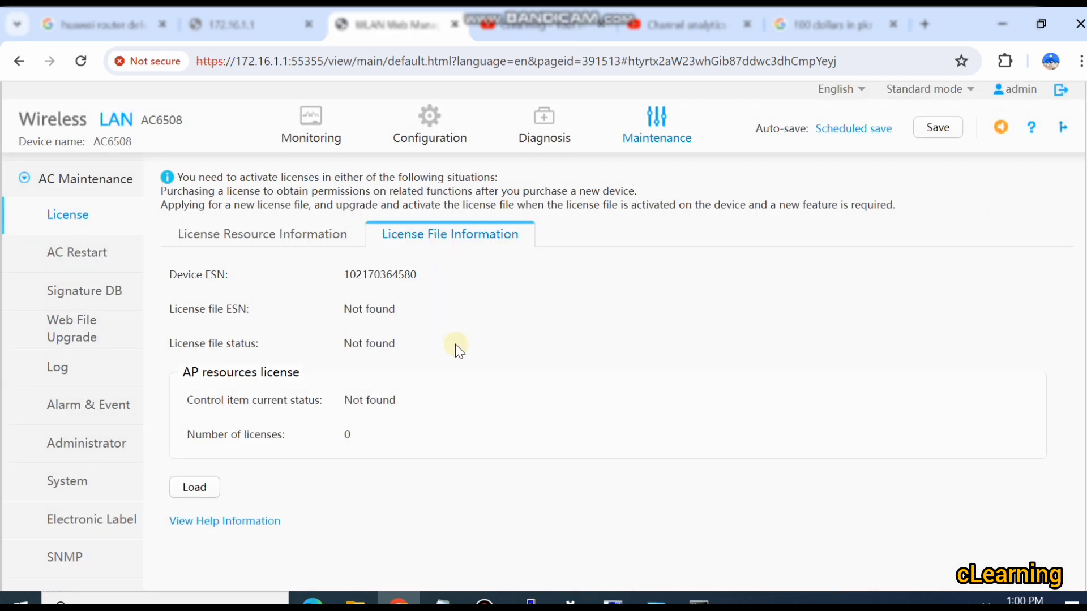
scroll(457, 346, "down", 3)
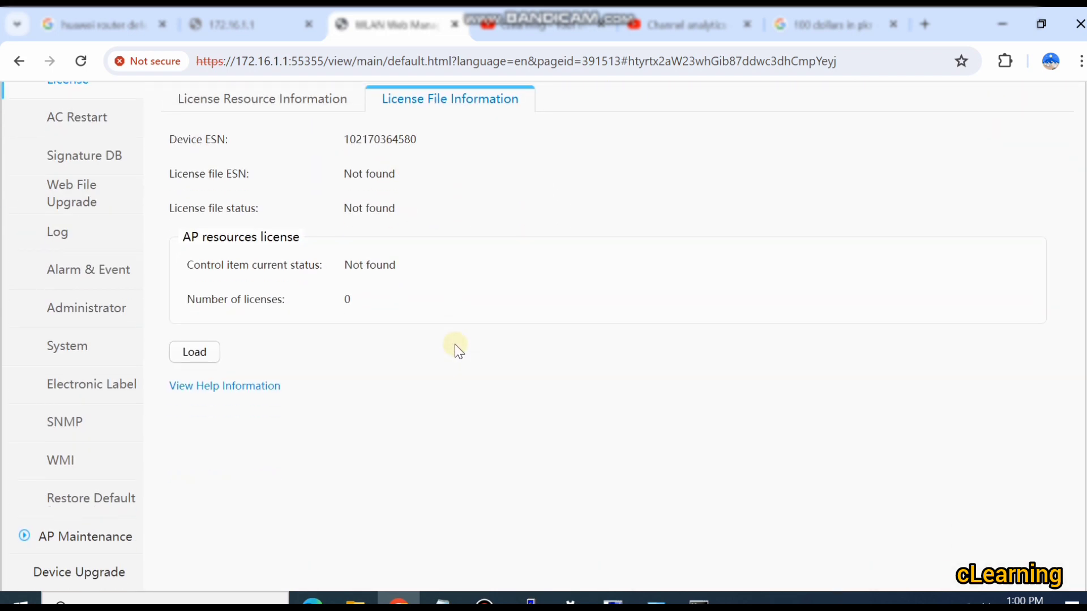
scroll(456, 347, "up", 3)
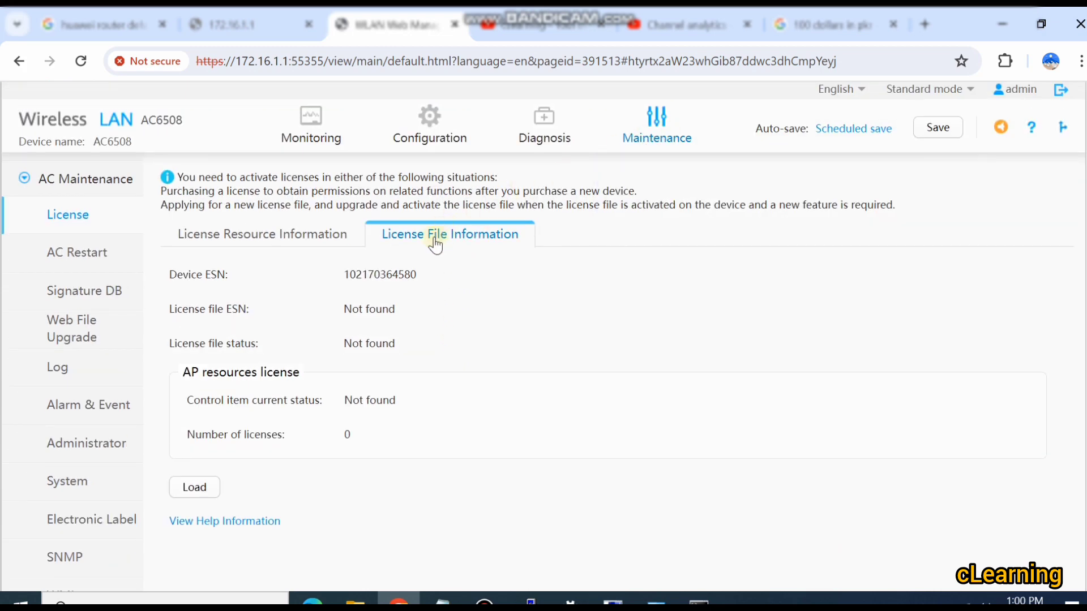
scroll(433, 246, "down", 3)
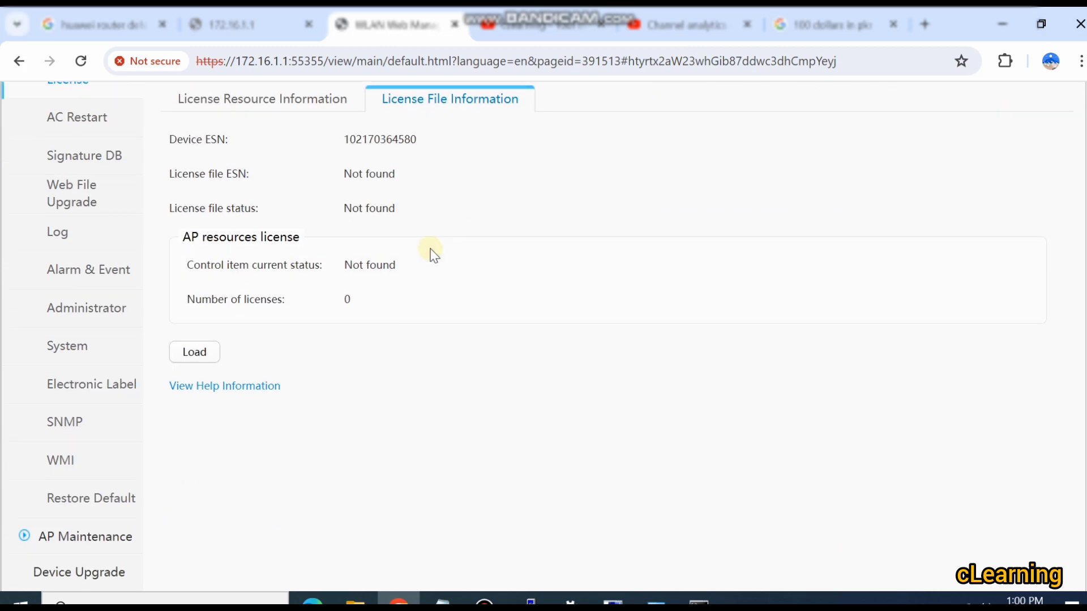
Open the License Loading dialog, close it without loading, and review 0 AP licenses
left_click(208, 359)
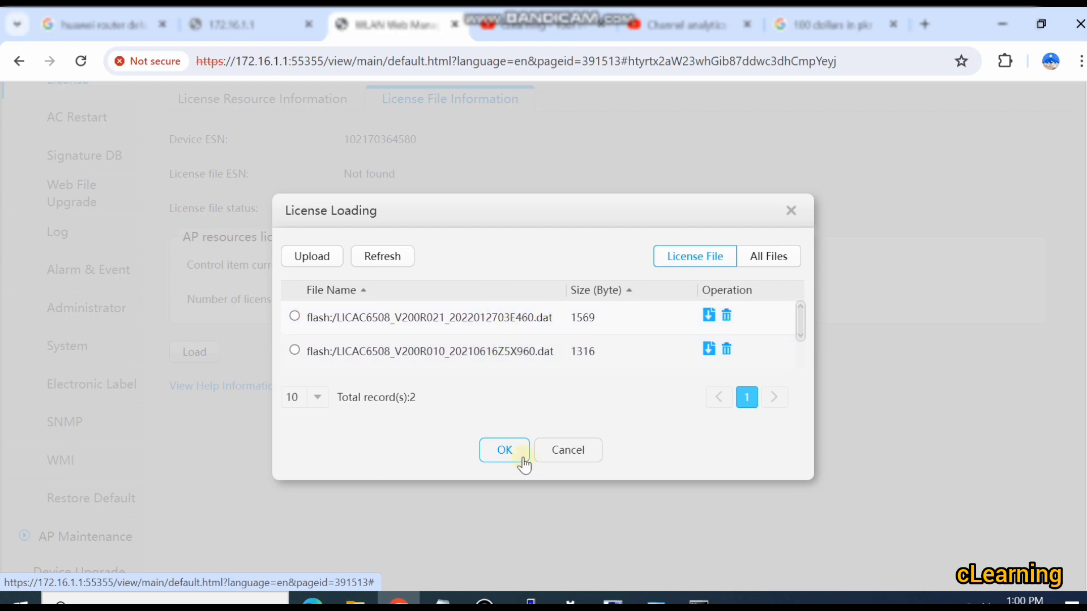
left_click(790, 212)
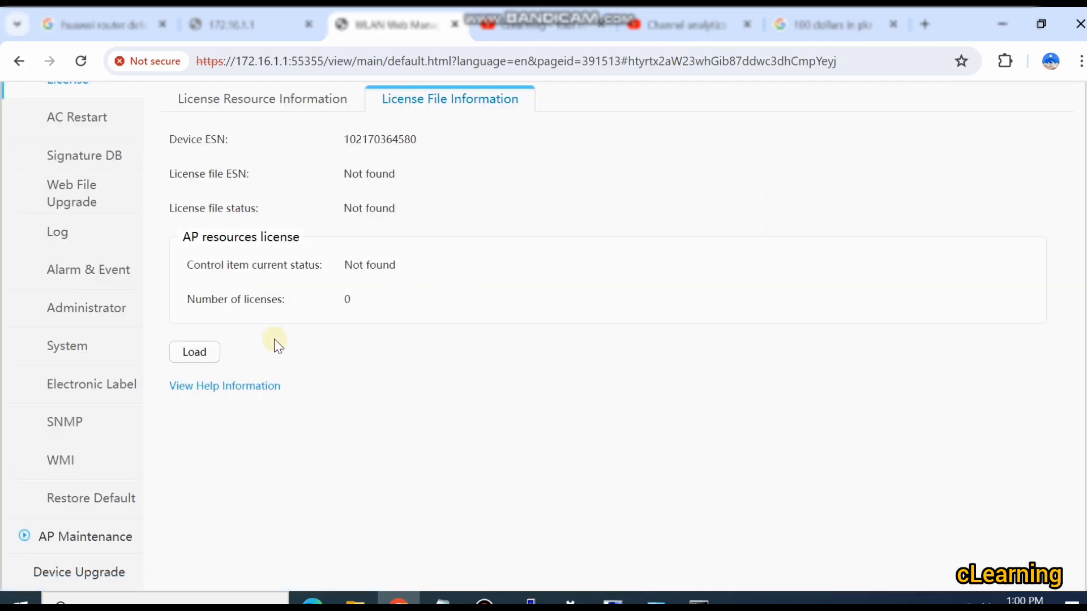
scroll(277, 346, "up", 3)
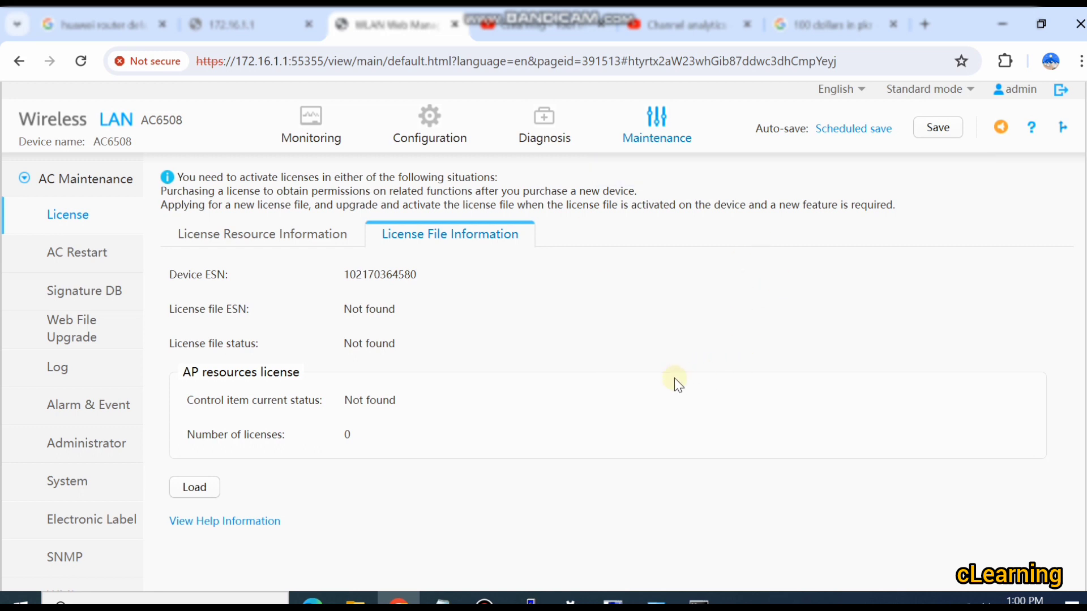
scroll(316, 367, "down", 2)
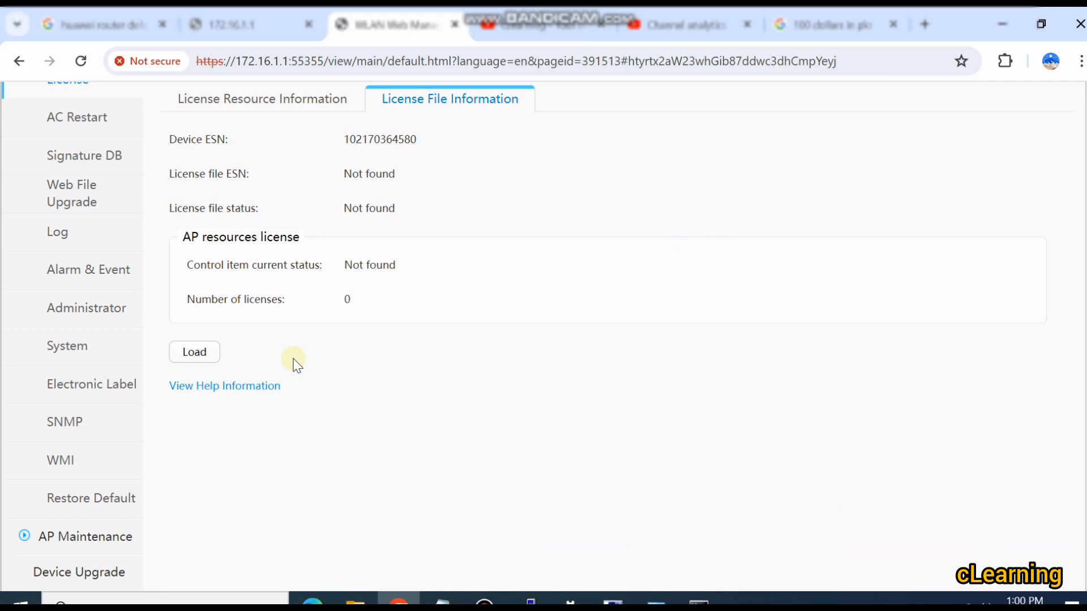
scroll(316, 374, "up", 2)
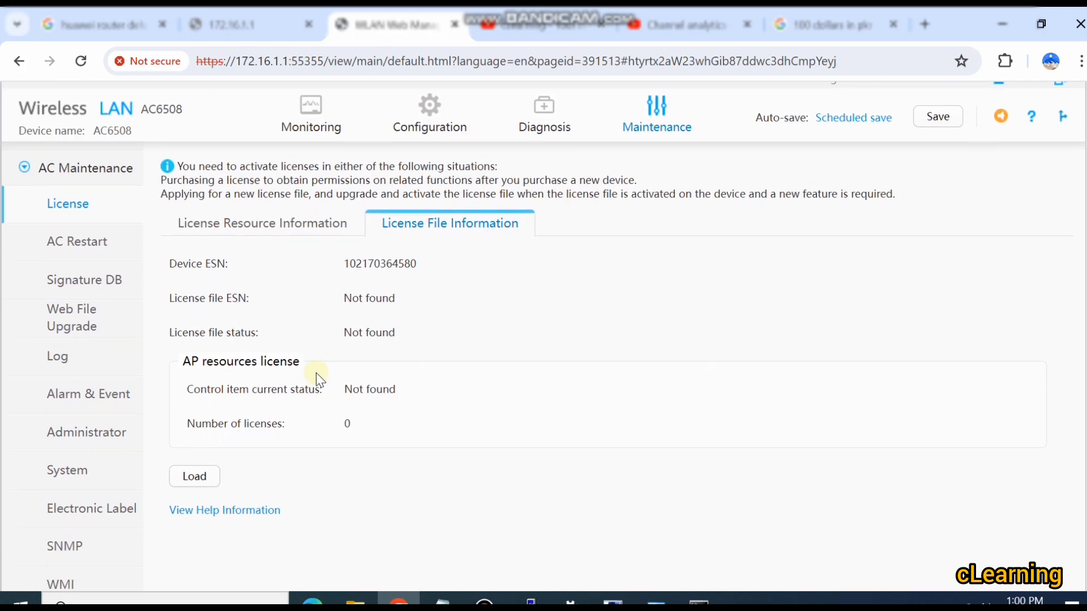
scroll(266, 385, "down", 2)
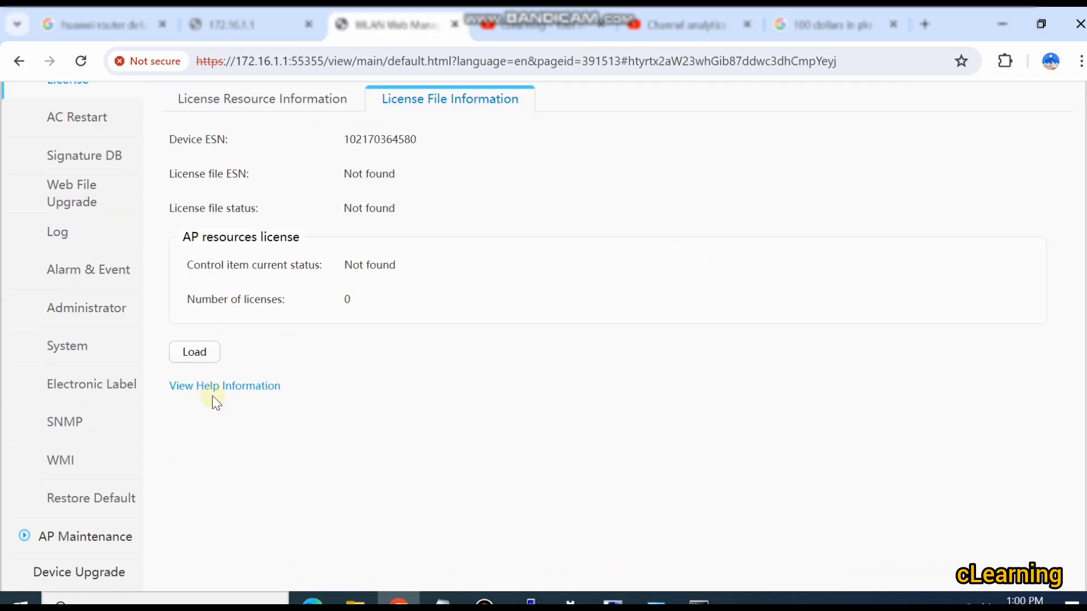
Go to the Device Upgrade page under AP Maintenance
left_click(24, 542)
scroll(28, 535, "down", 2)
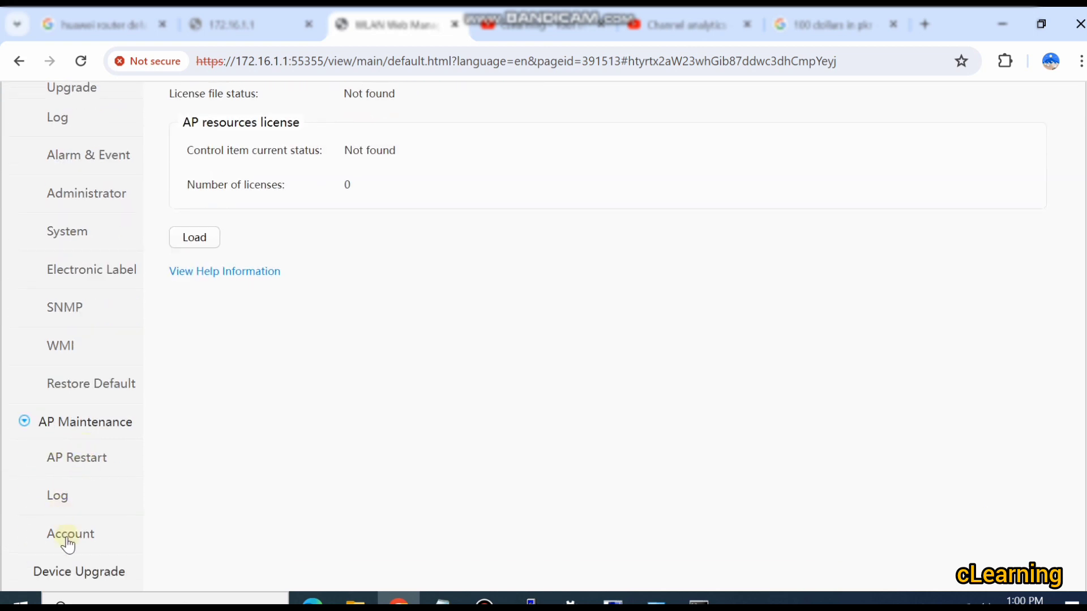
left_click(82, 571)
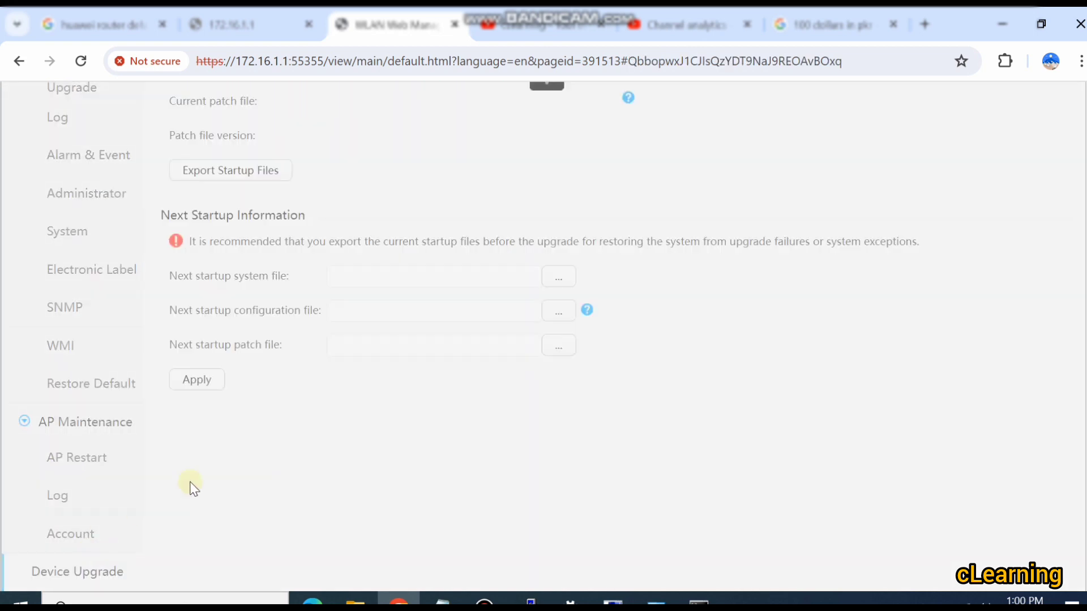
scroll(453, 440, "up", 5)
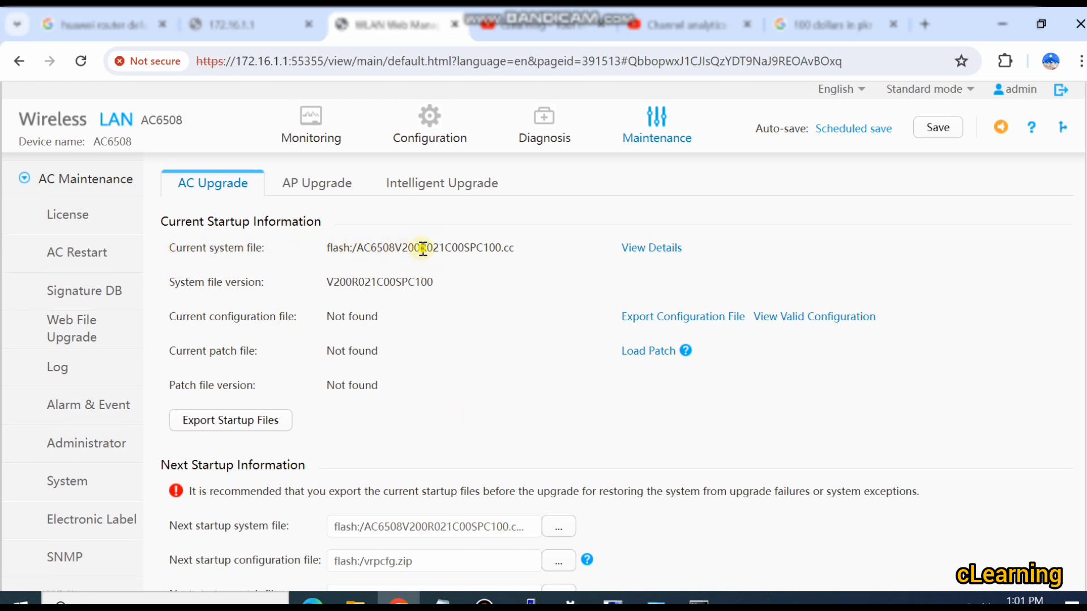
Inspect the current system file version V200R021C00SPC100, briefly checking the PuTTY session
left_click_drag(423, 249, 446, 249)
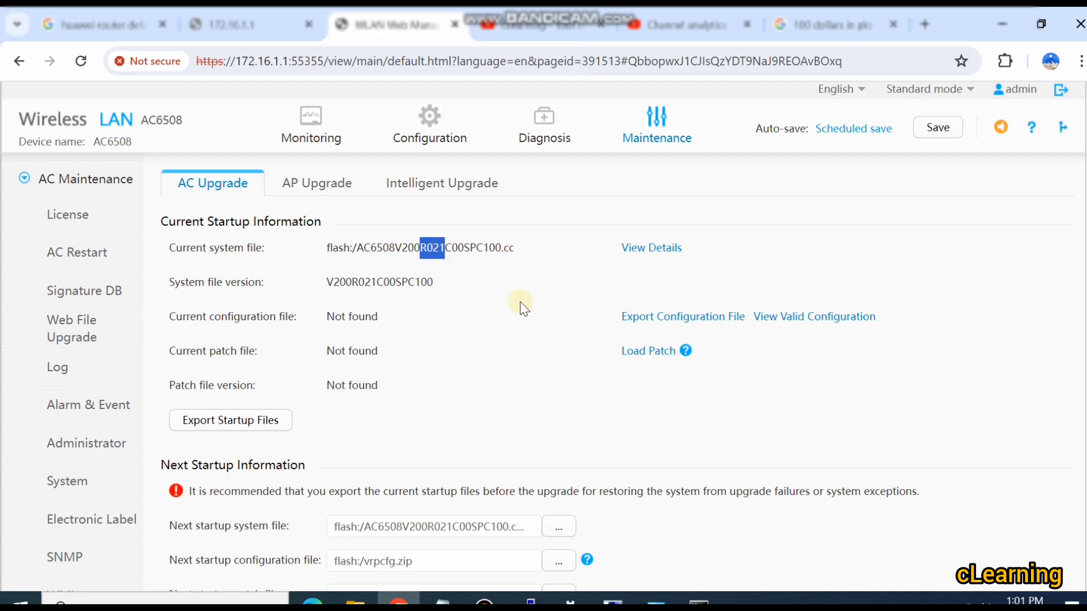
left_click(343, 279)
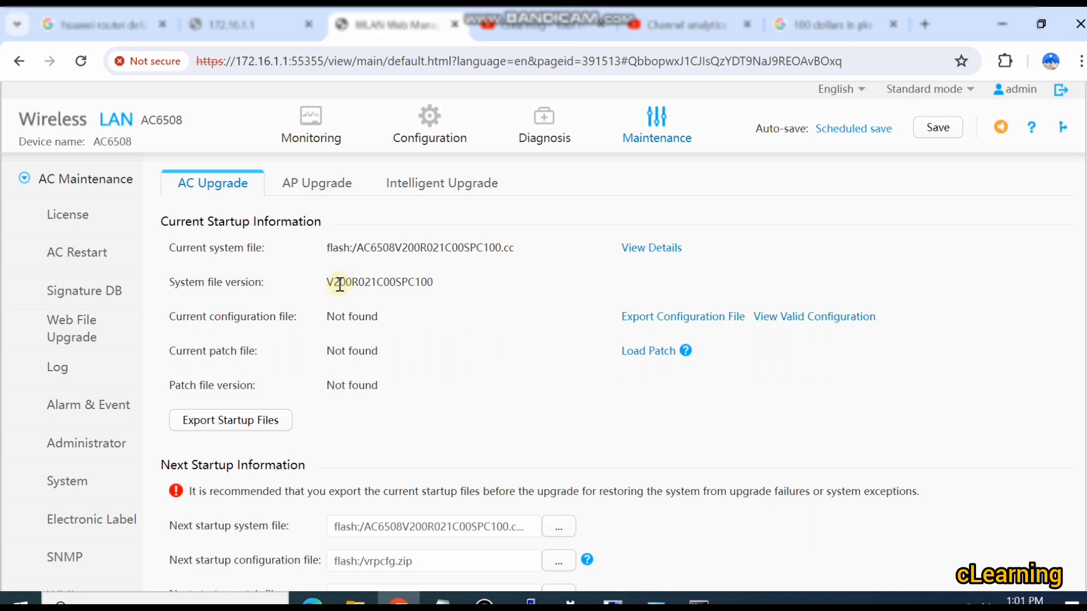
left_click_drag(325, 282, 420, 286)
left_click_drag(354, 277, 373, 279)
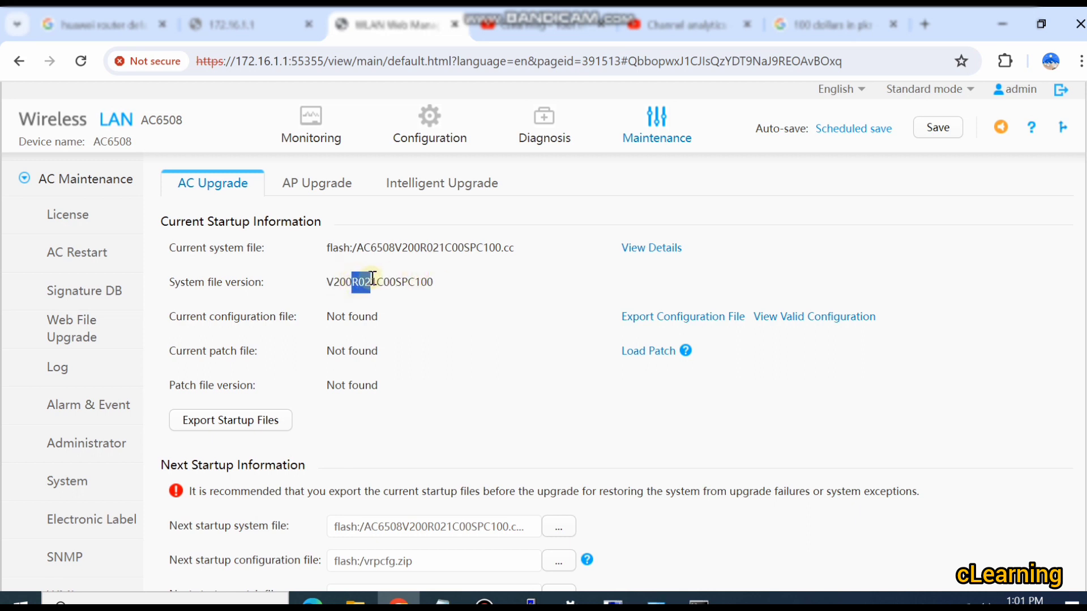
left_click(373, 278)
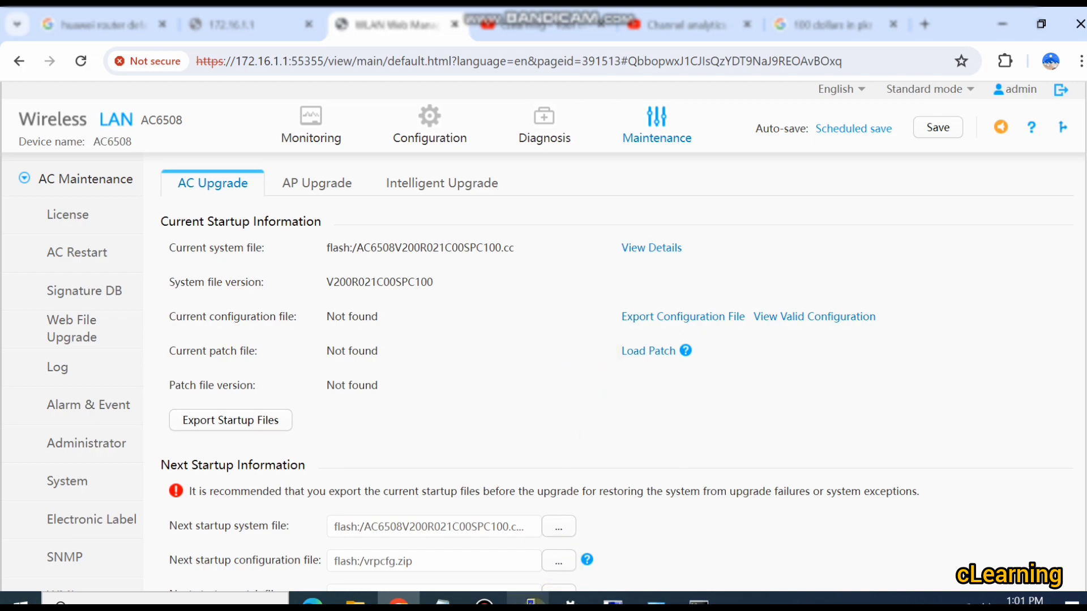
left_click(528, 600)
key("alt+Tab")
key("alt+Tab")
key("alt+Tab")
Review the current patch file and the Next Startup Information section
left_click_drag(178, 356, 236, 362)
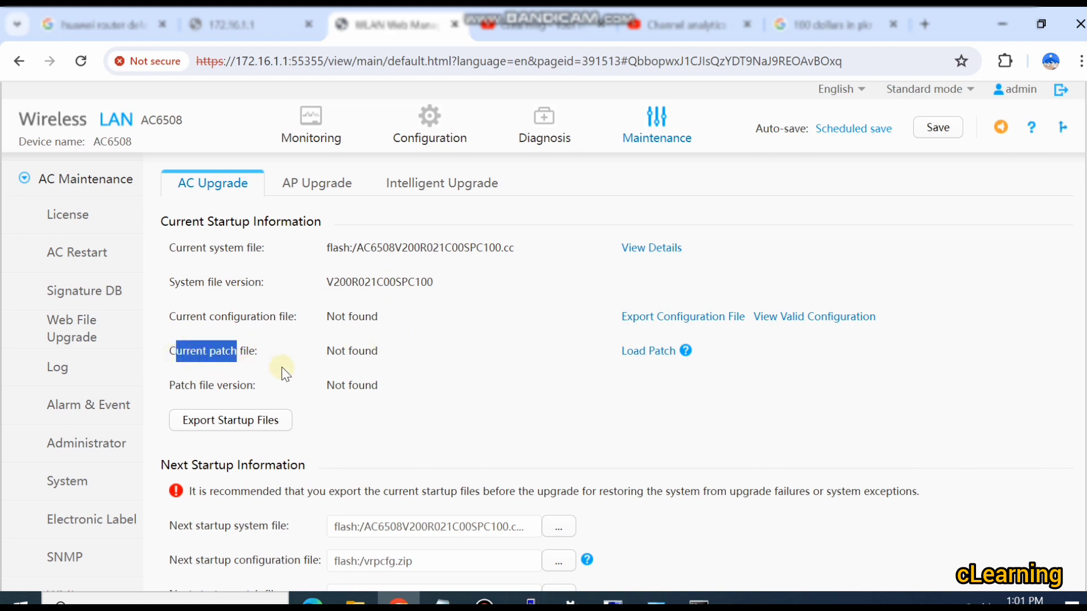
scroll(306, 390, "down", 3)
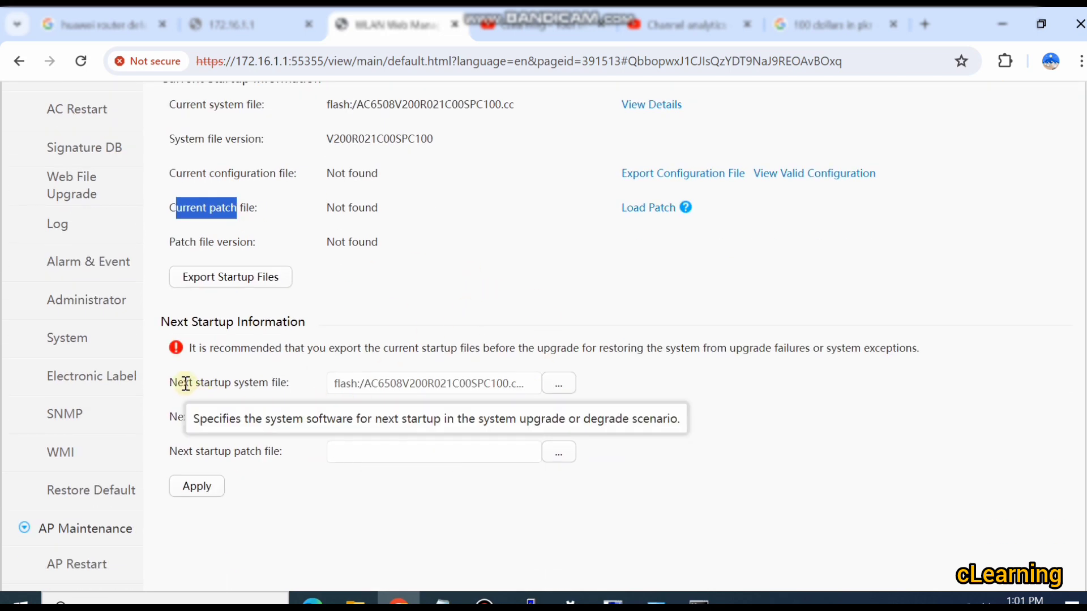
left_click_drag(189, 383, 299, 384)
left_click(301, 387)
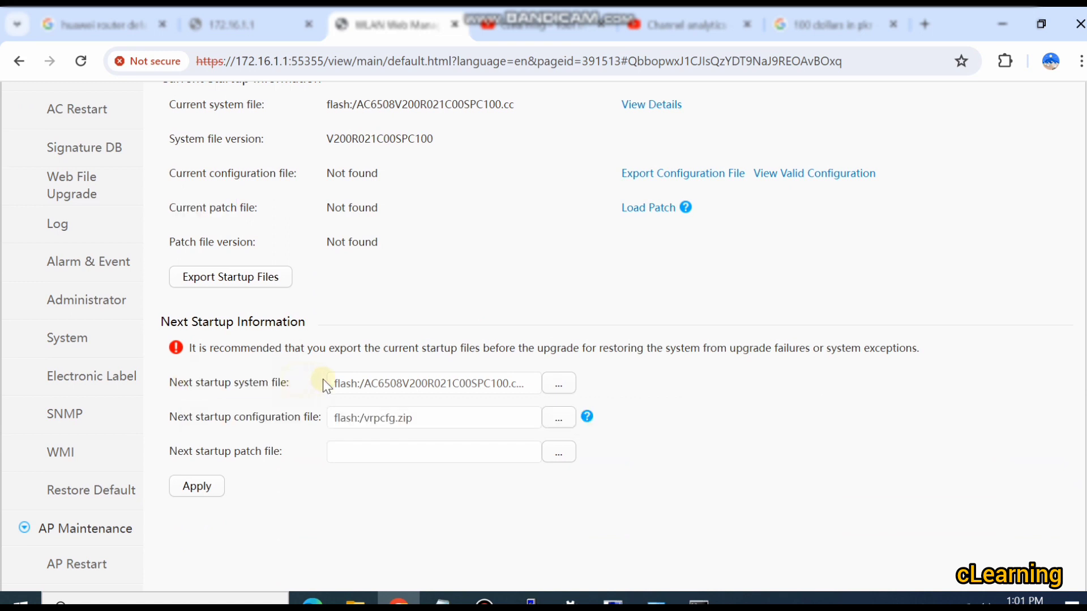
Compare the available system files and select flash:/ac6508v200r020c00spc300.cc for next startup
left_click(555, 387)
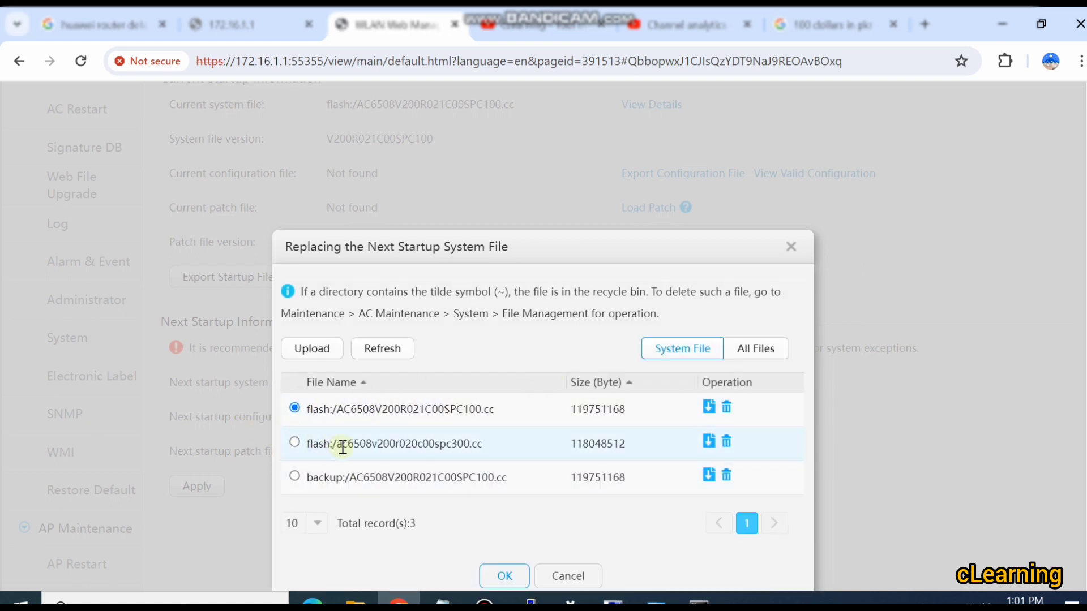
left_click_drag(400, 409, 426, 406)
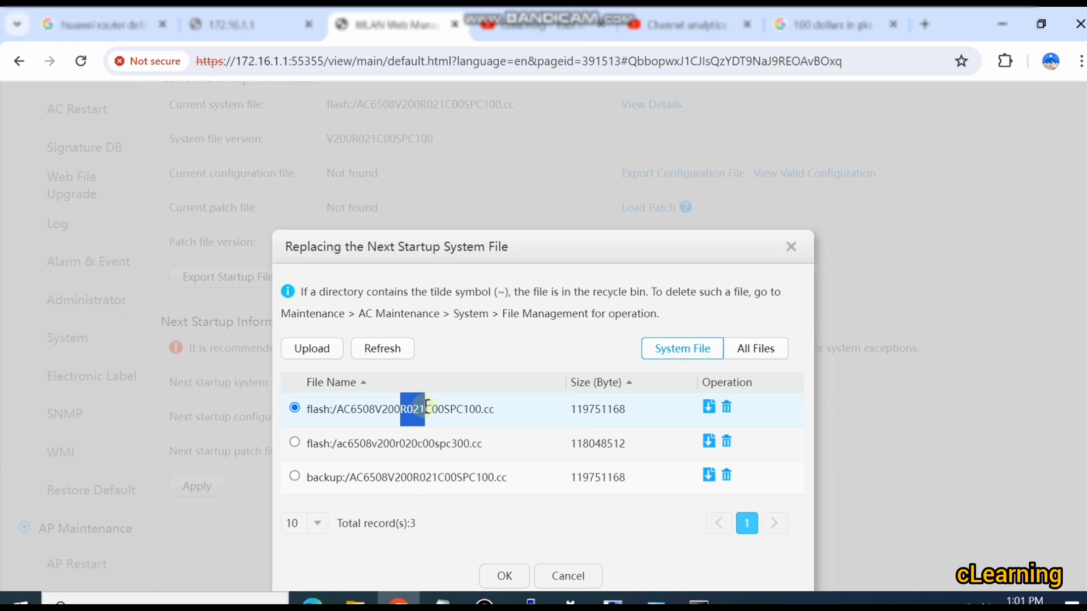
left_click(405, 445)
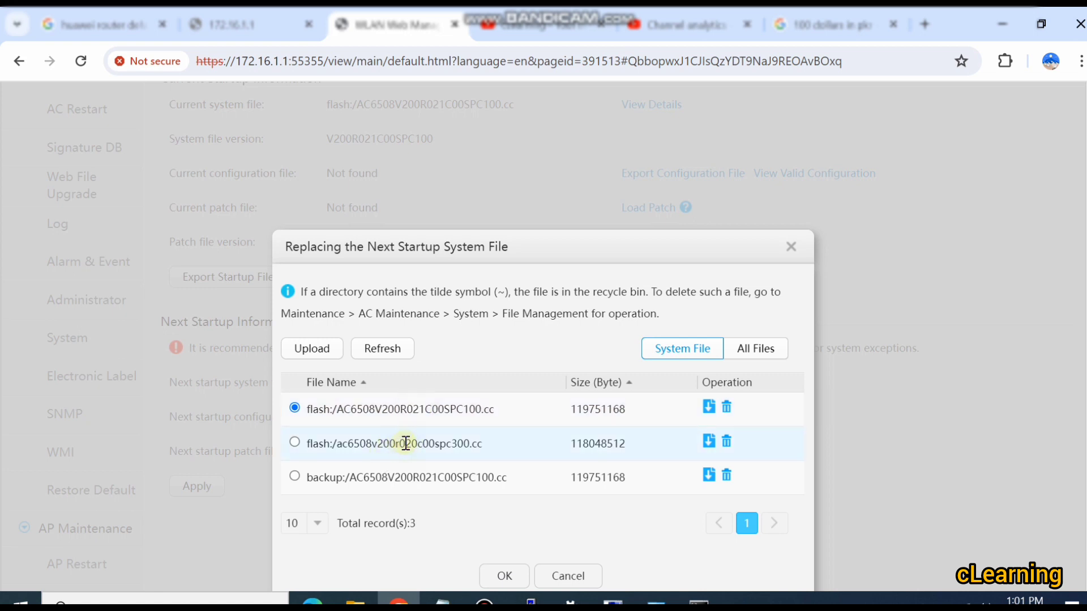
left_click_drag(410, 444, 421, 448)
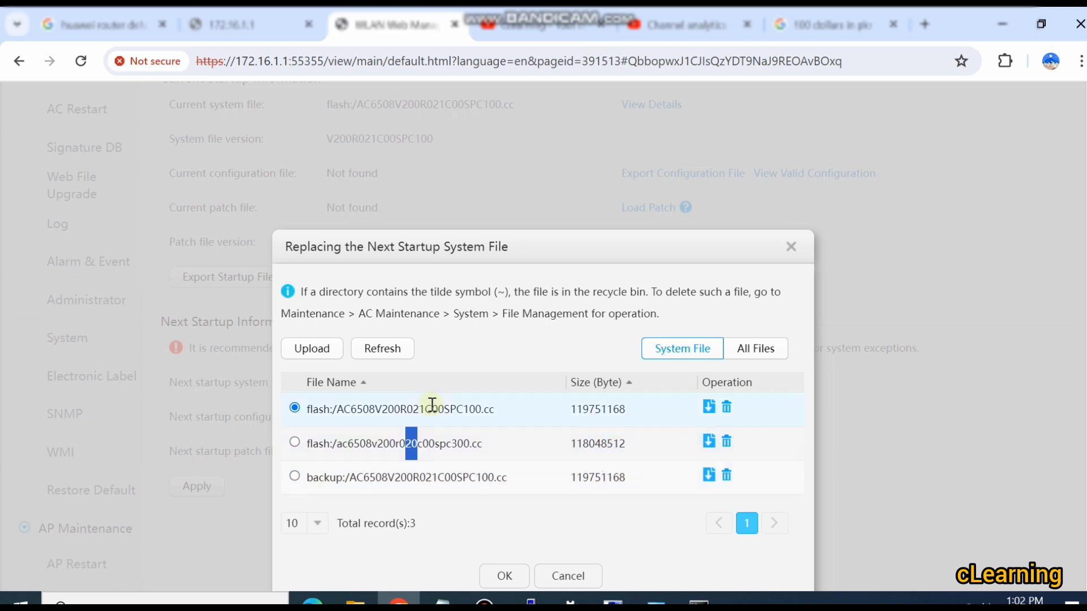
left_click(534, 337)
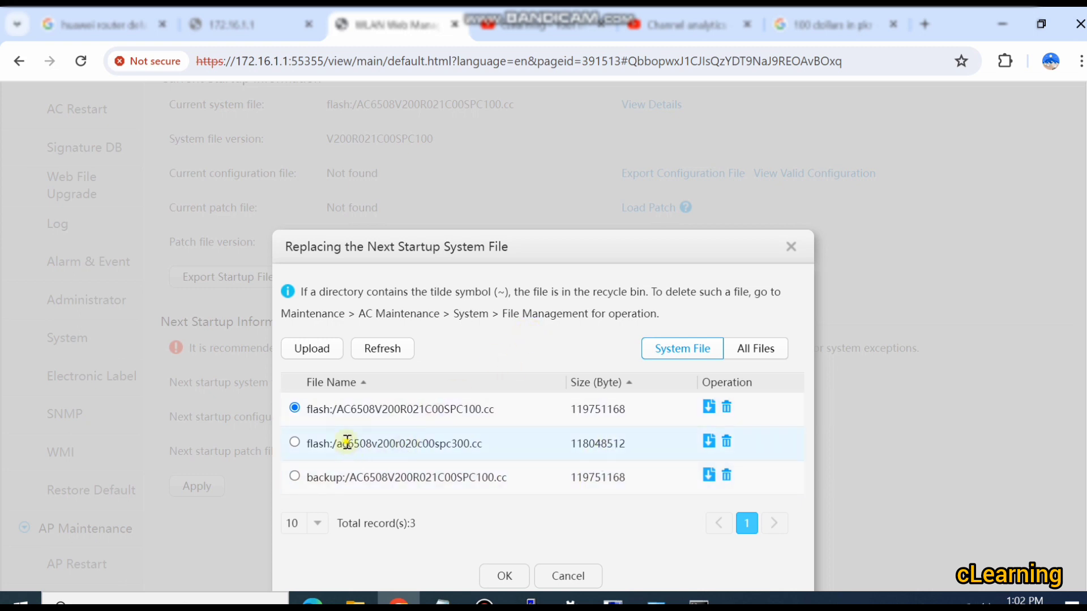
left_click(295, 445)
left_click(530, 602)
left_click(486, 526)
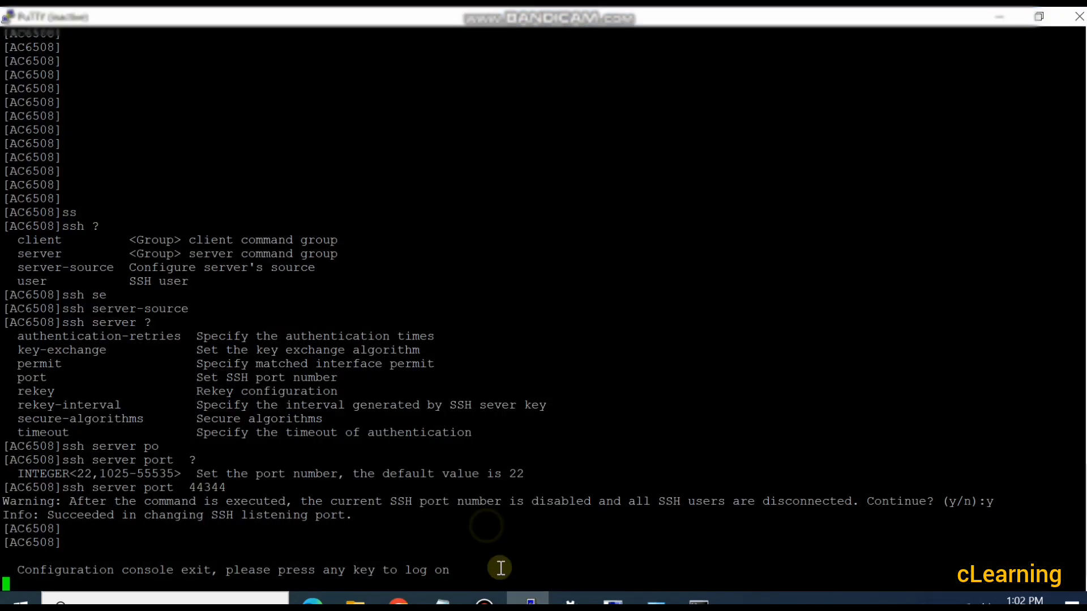
left_click(399, 601)
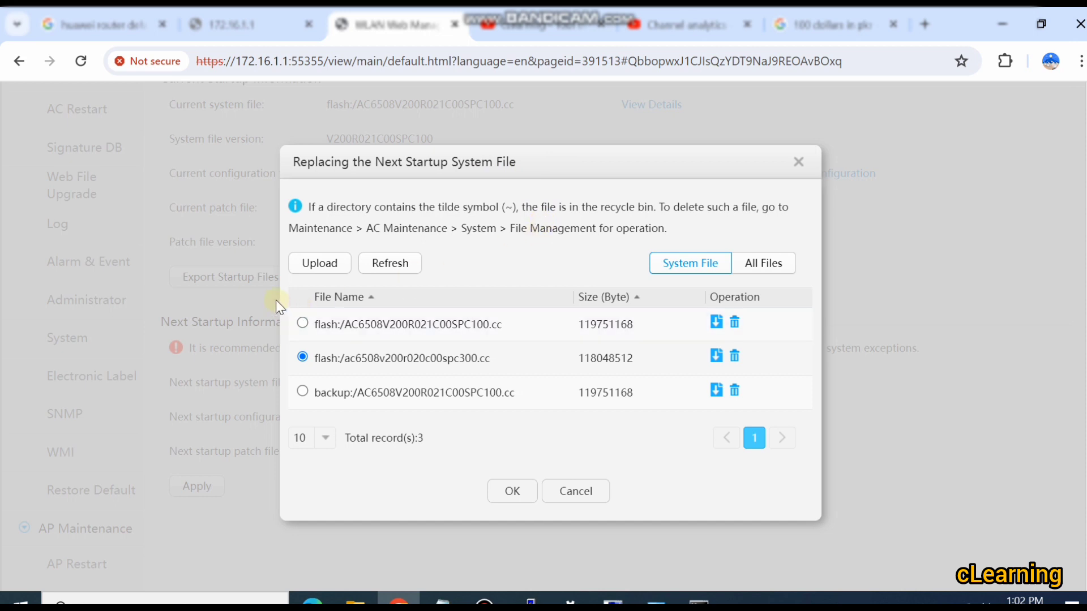
Cancel the empty image upload and confirm flash:/ac6508v200r020c00spc300.cc as next startup file
left_click(320, 262)
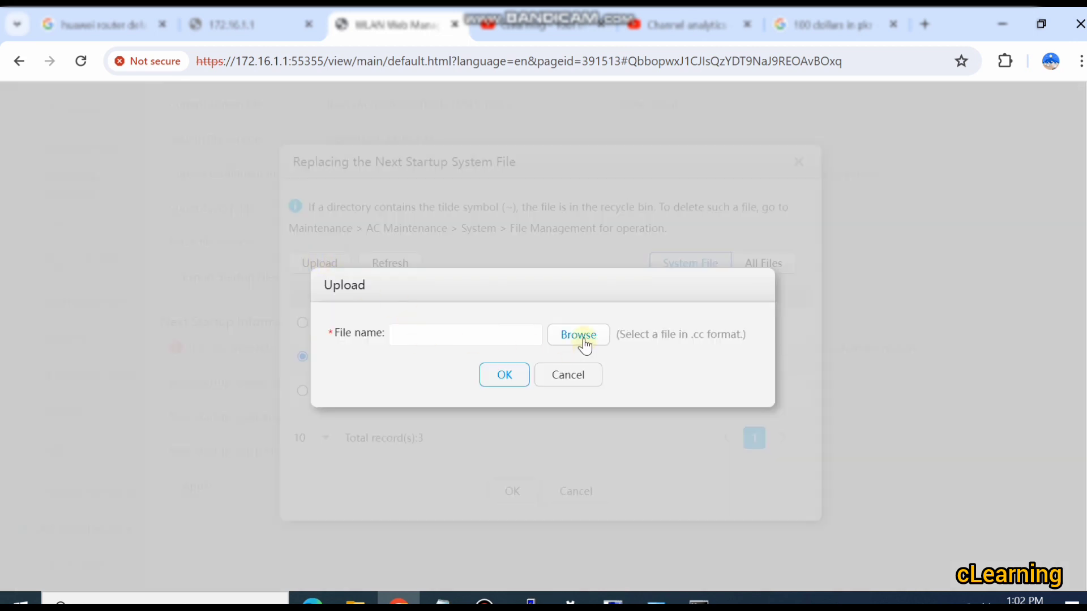
left_click(508, 372)
left_click(562, 373)
left_click(558, 377)
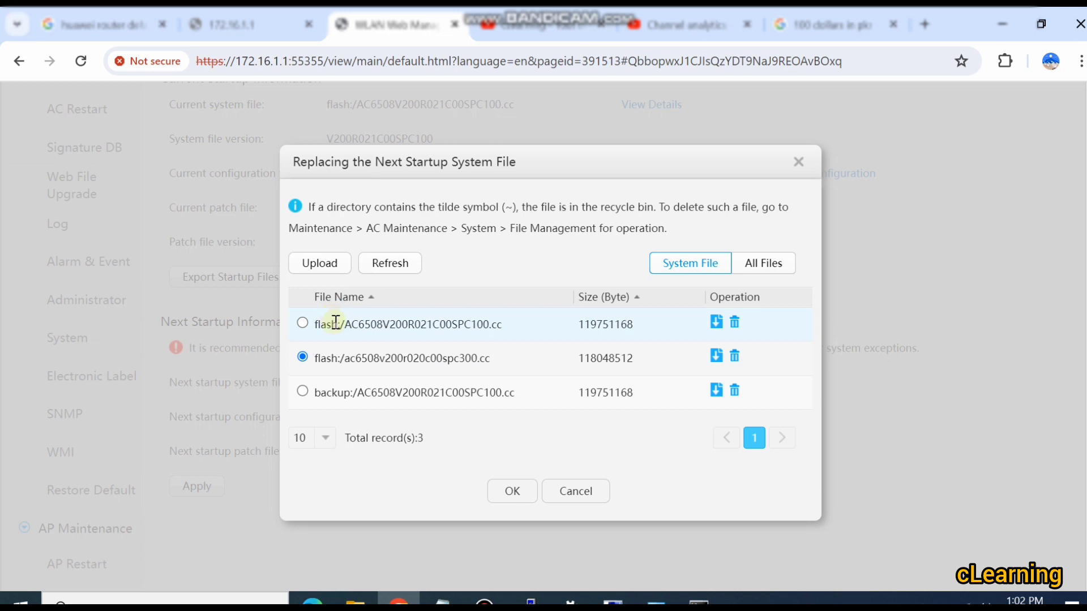
left_click(511, 497)
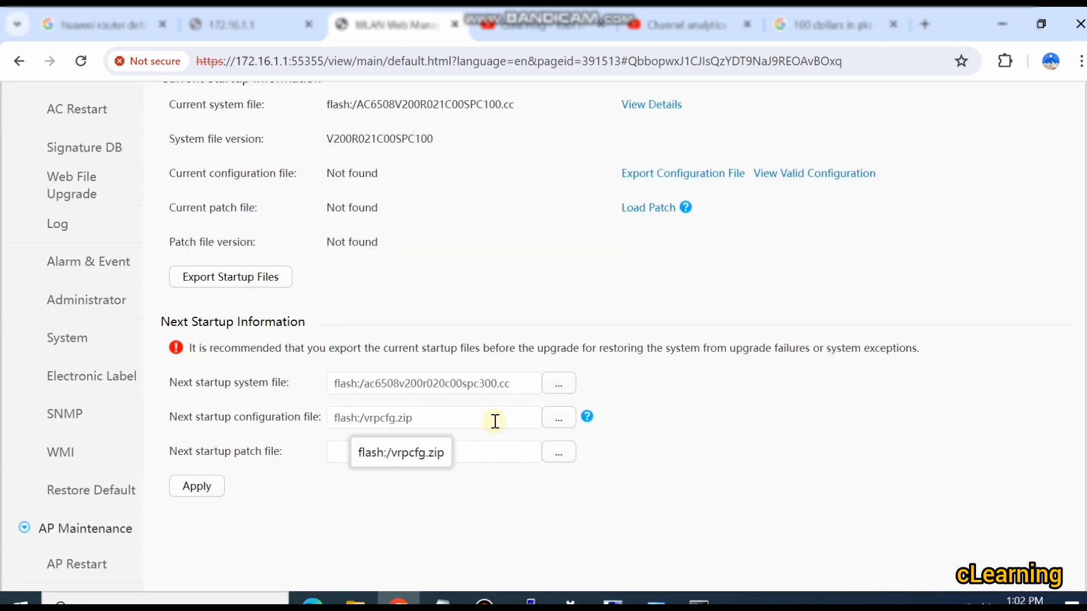
left_click(194, 485)
scroll(632, 410, "up", 3)
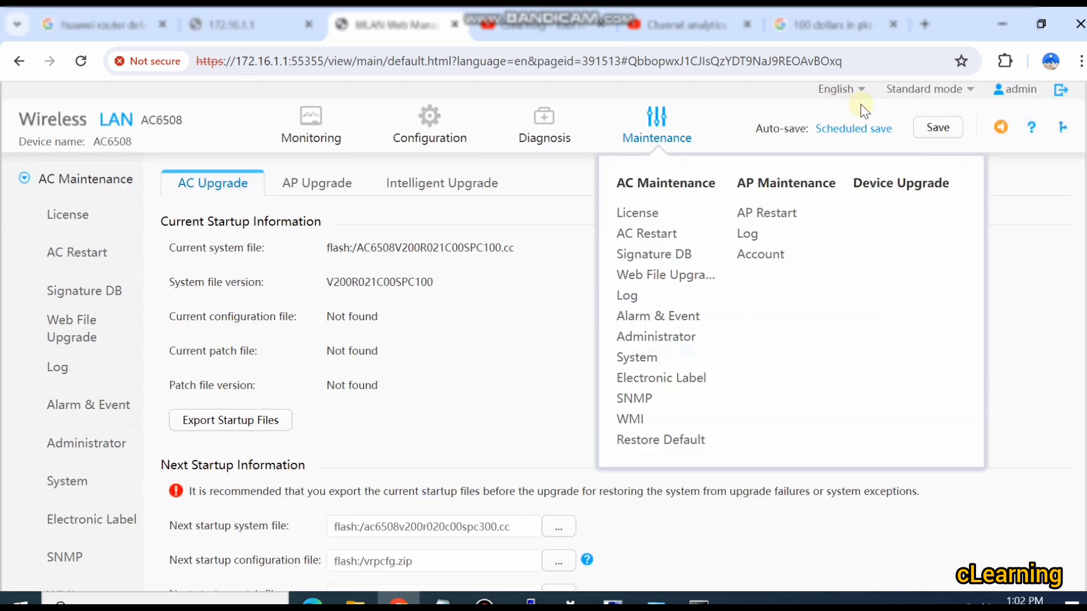
scroll(451, 230, "down", 4)
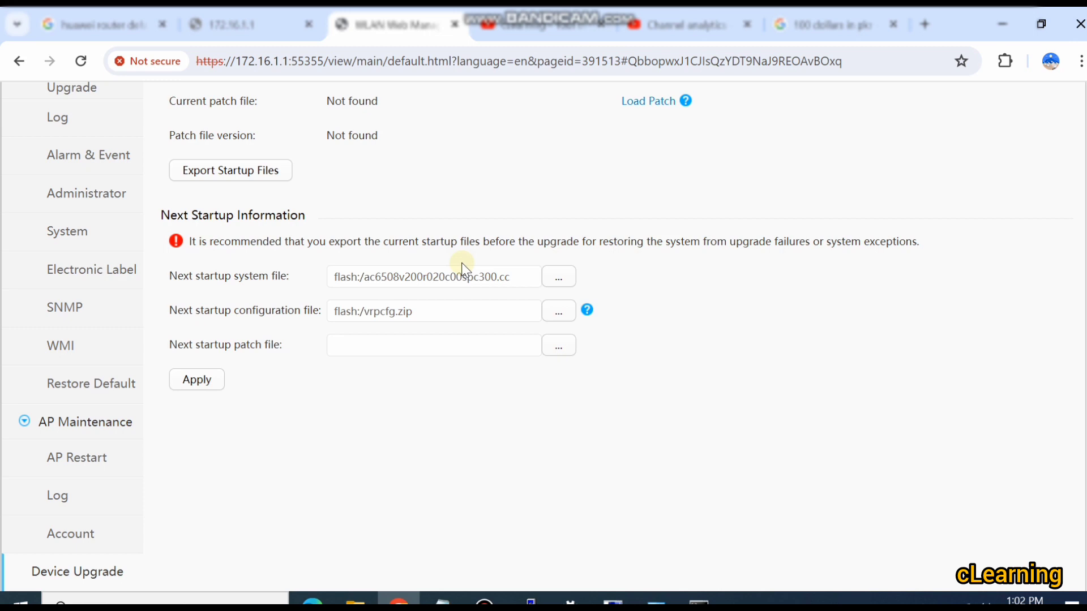
left_click(548, 314)
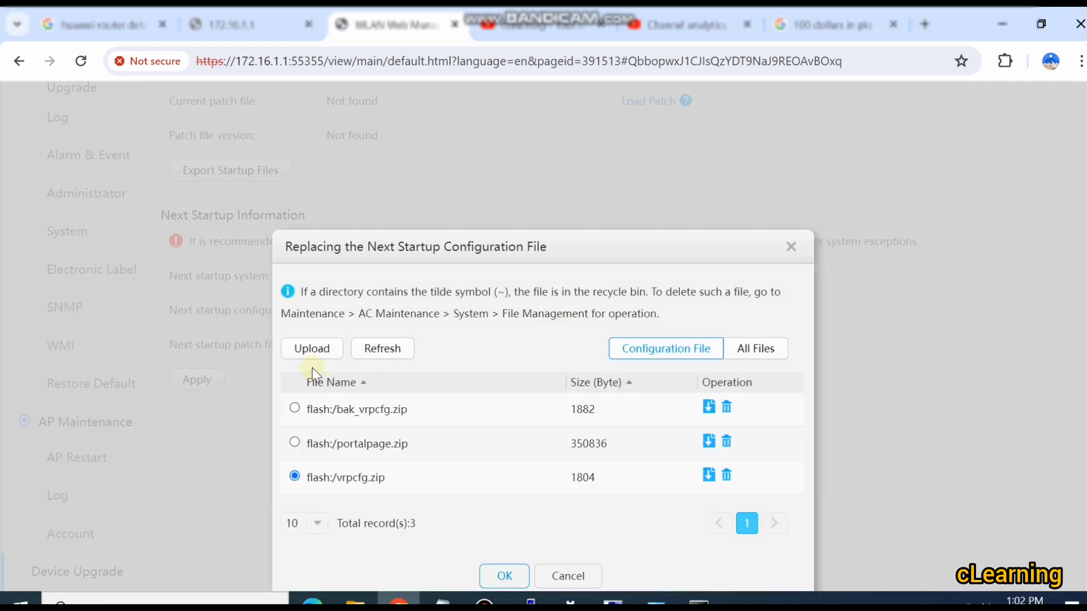
left_click(312, 346)
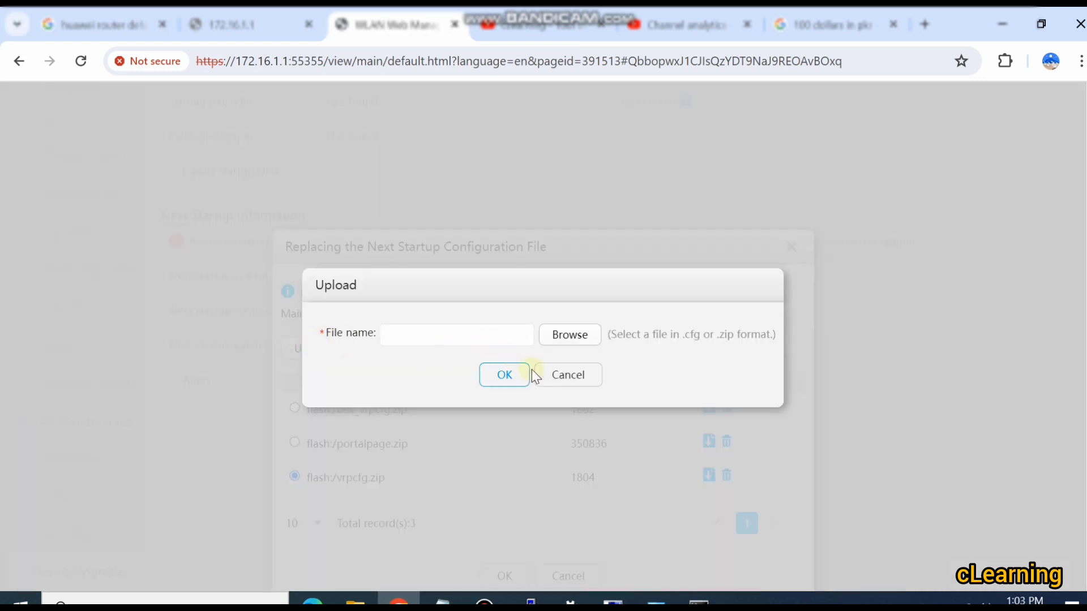
left_click(551, 375)
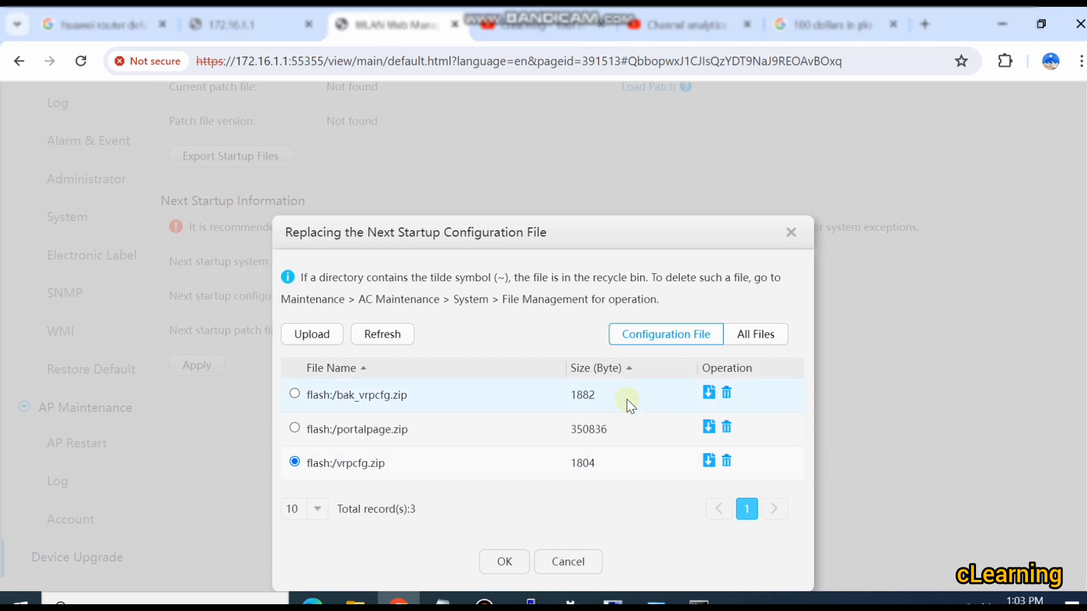
left_click(506, 561)
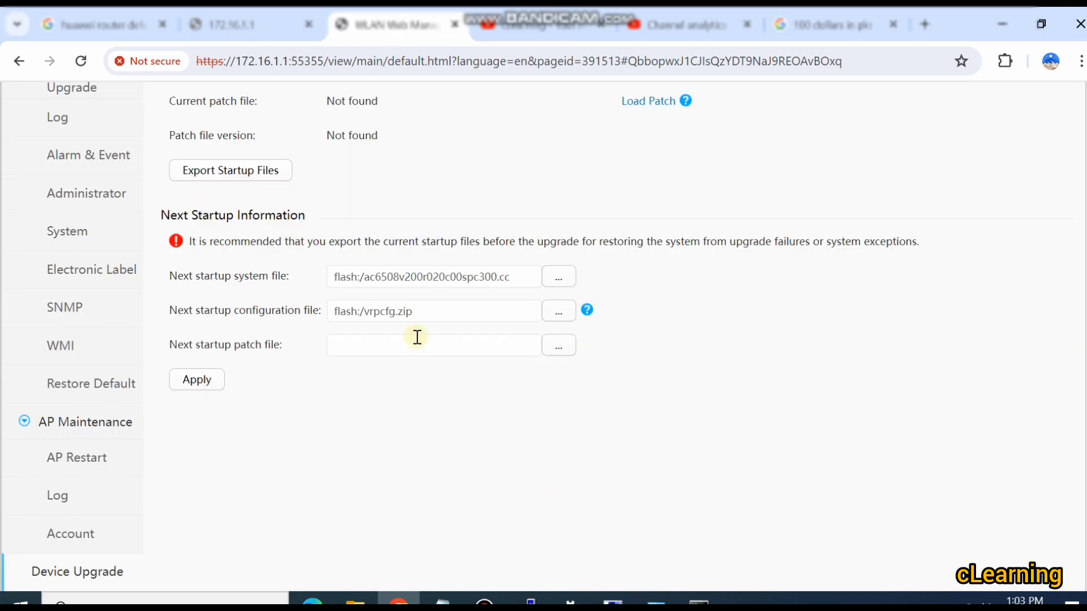
scroll(417, 385, "up", 5)
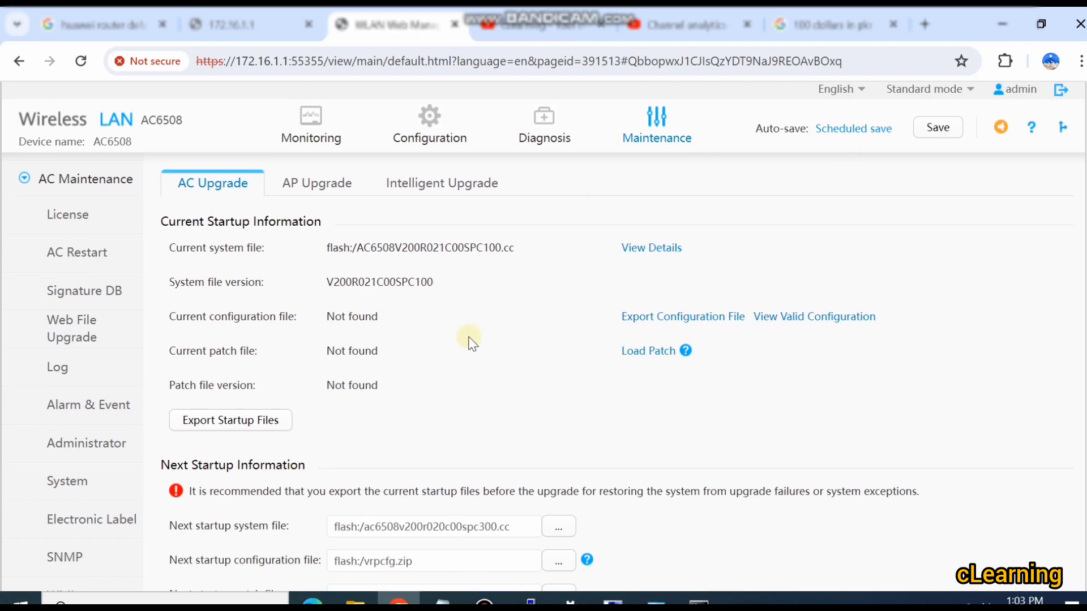
scroll(424, 248, "down", 1)
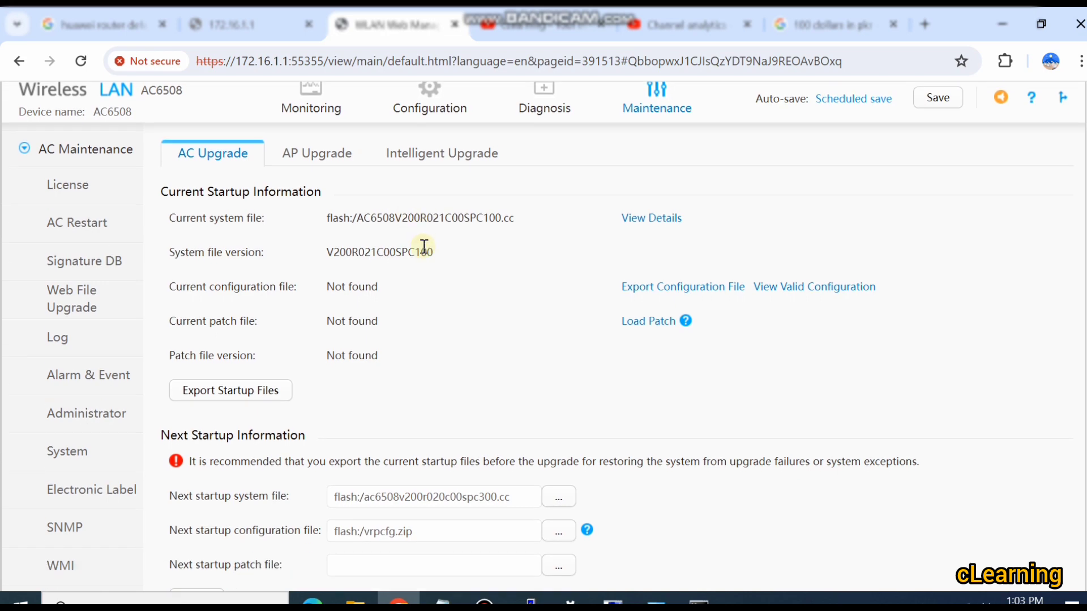
scroll(424, 247, "down", 4)
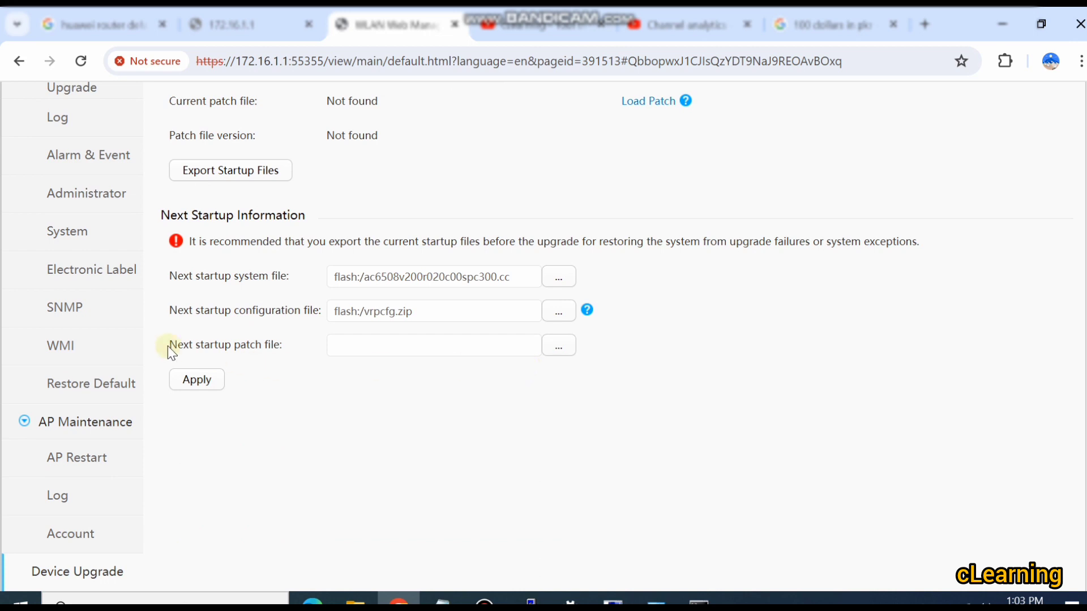
left_click_drag(168, 345, 288, 359)
left_click(294, 361)
scroll(286, 349, "up", 5)
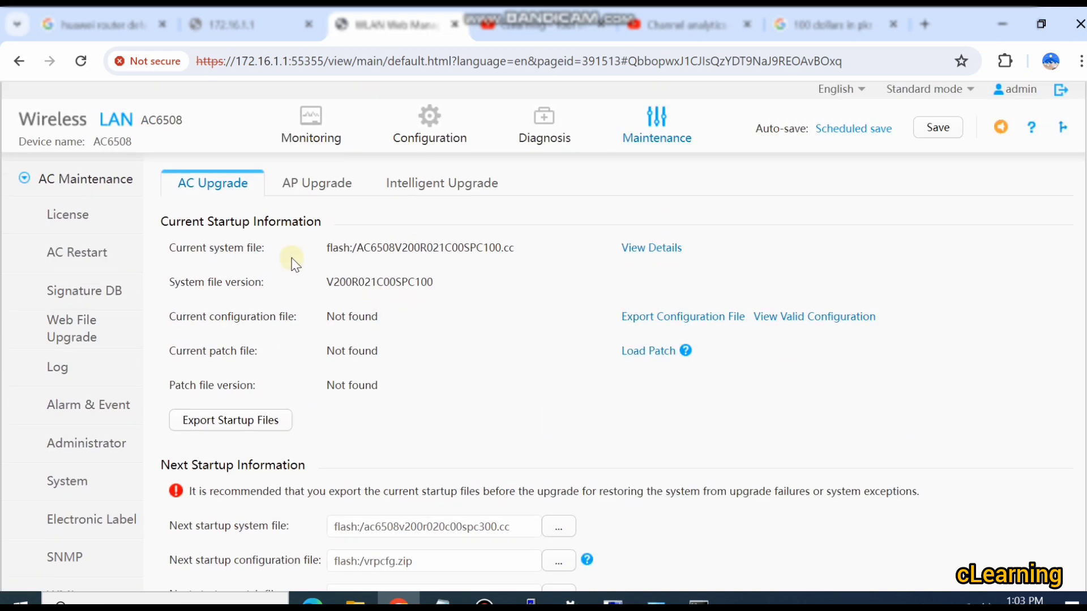
scroll(286, 261, "down", 4)
mouse_move(293, 281)
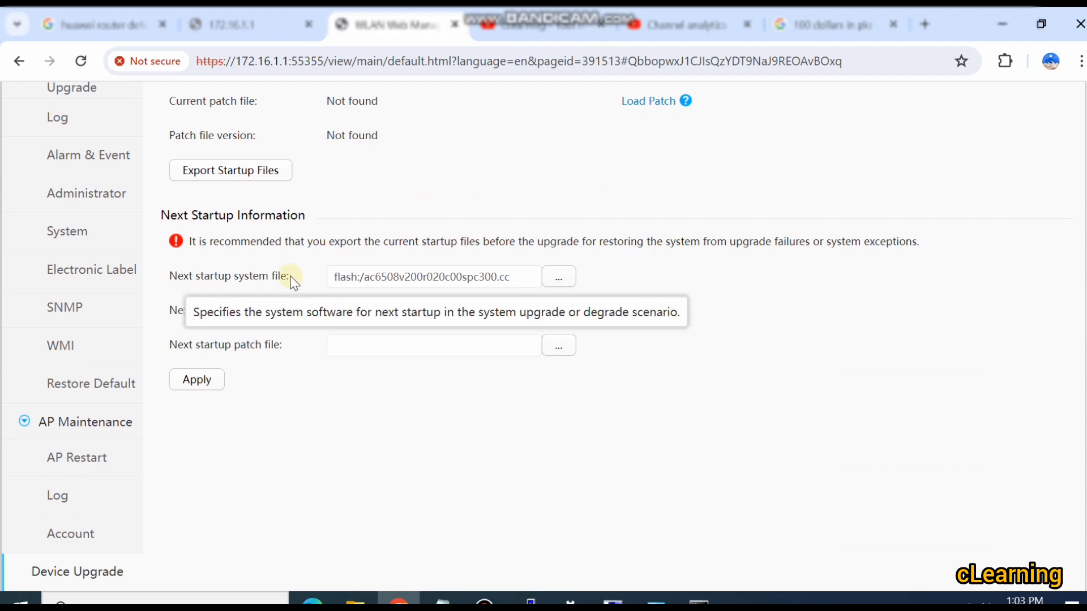
left_click_drag(293, 281, 166, 284)
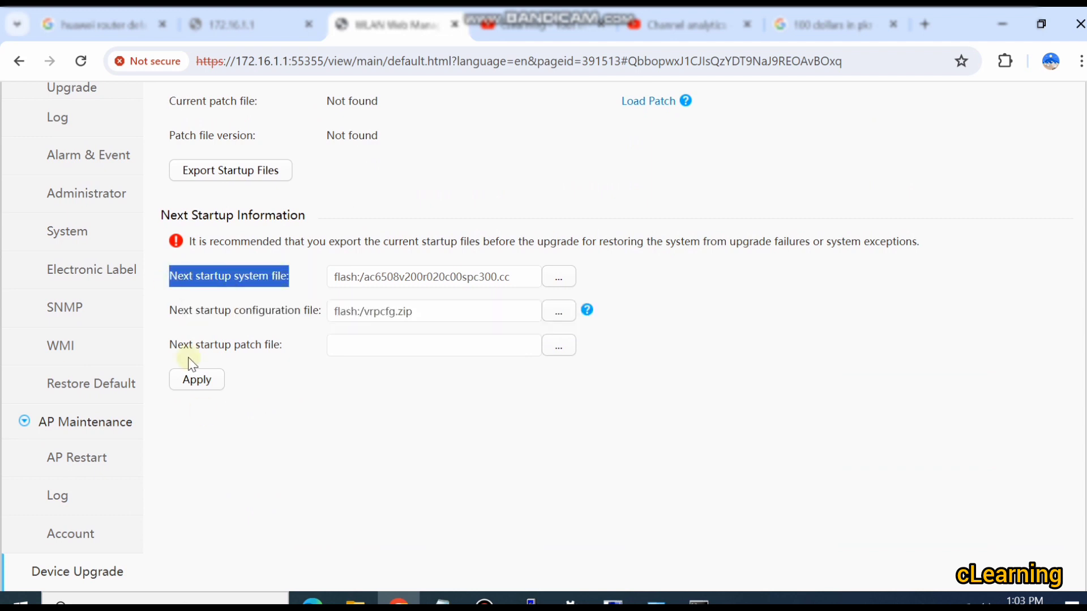
scroll(242, 393, "up", 4)
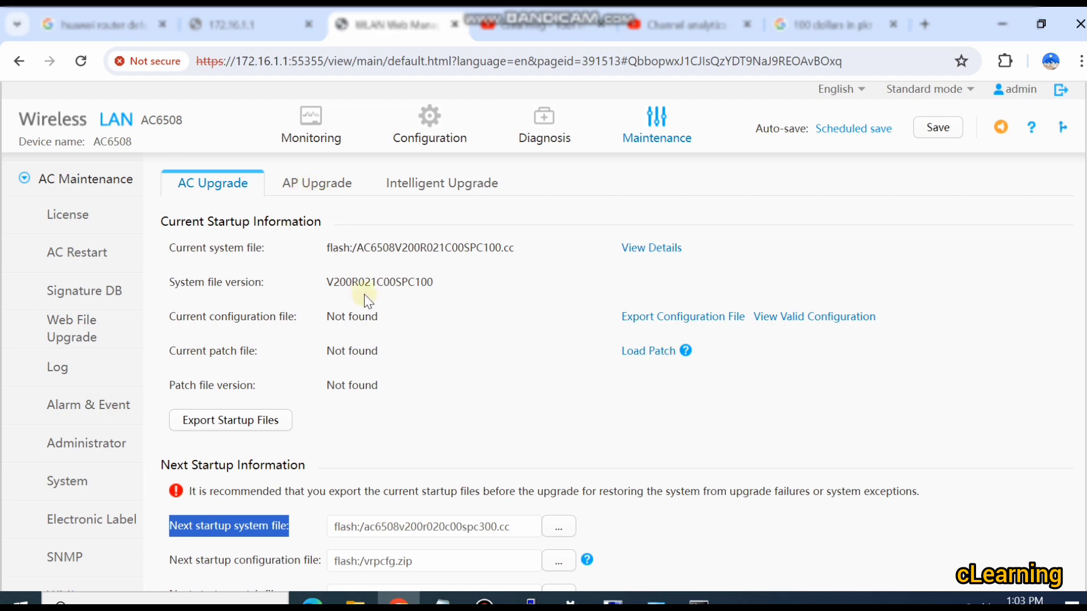
scroll(361, 305, "down", 4)
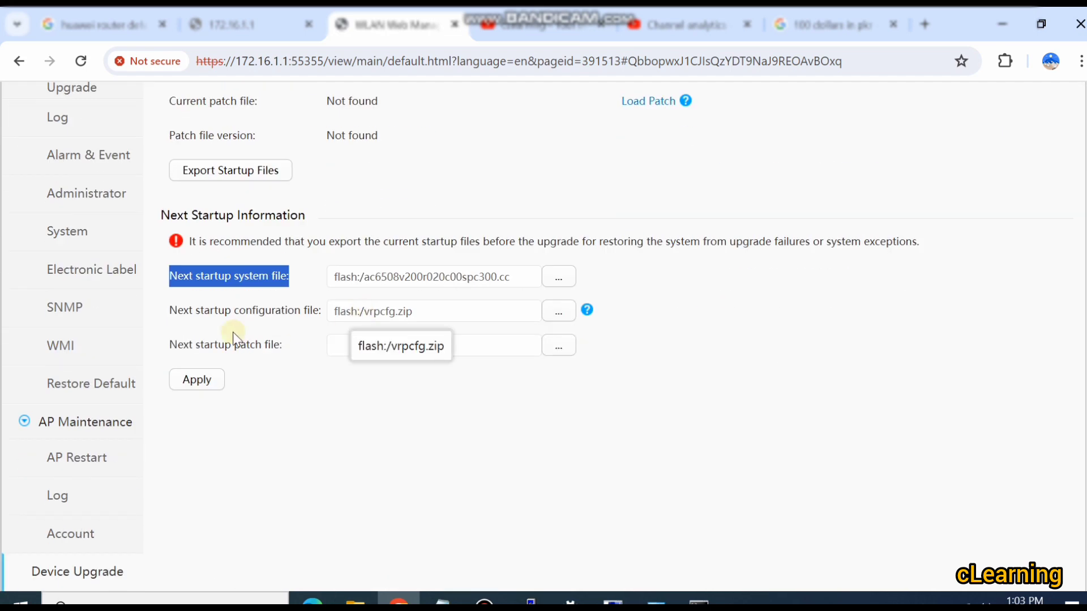
Briefly enable the SNMP agent with v2c, then switch the agent back off
left_click(67, 307)
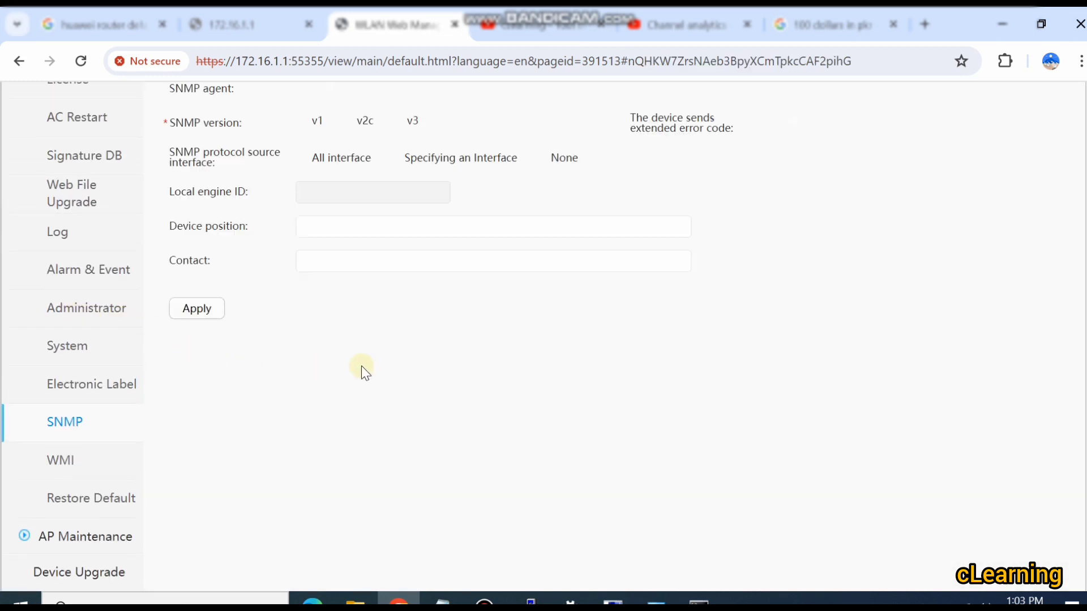
scroll(260, 313, "up", 3)
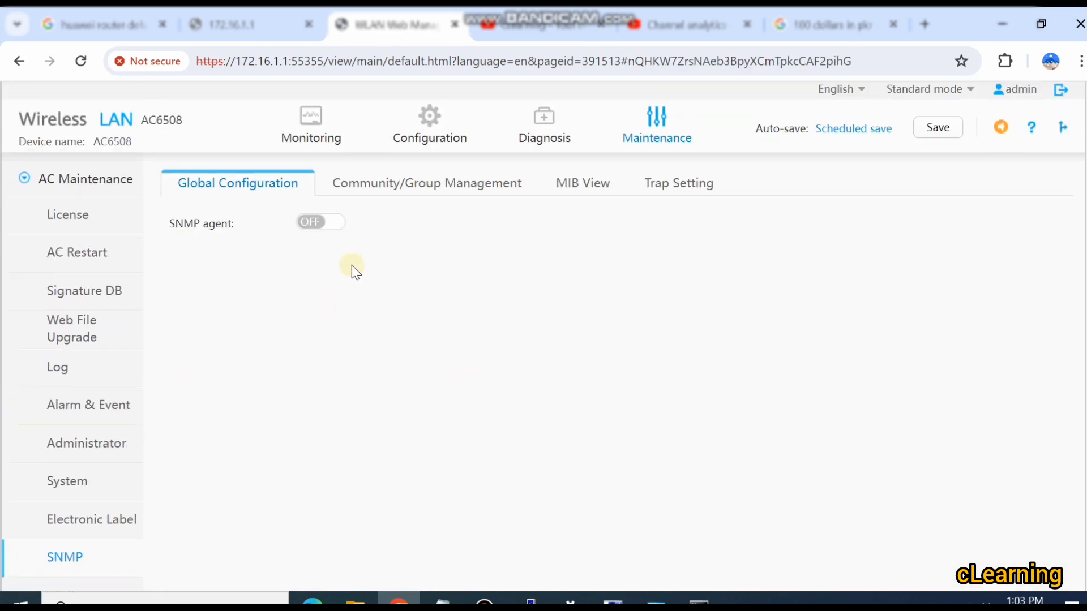
left_click(332, 222)
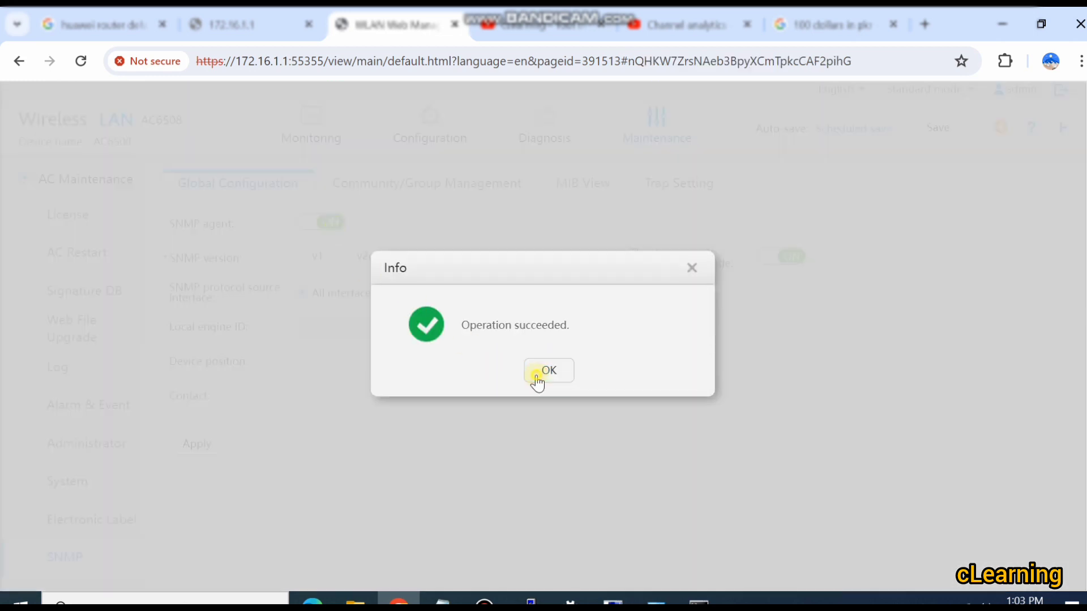
left_click(539, 375)
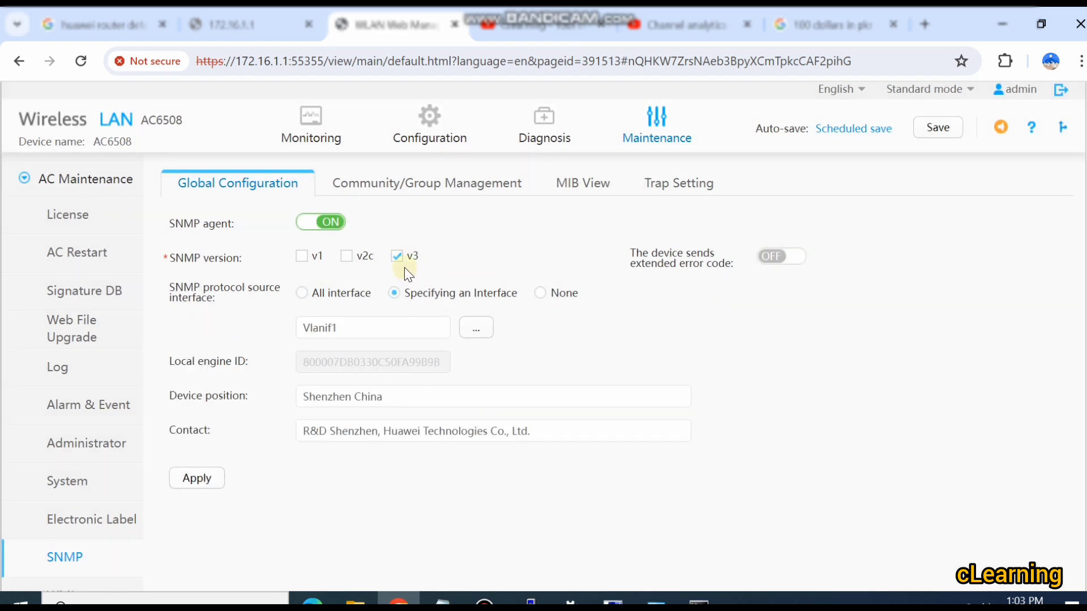
left_click(346, 255)
left_click(315, 222)
left_click(544, 371)
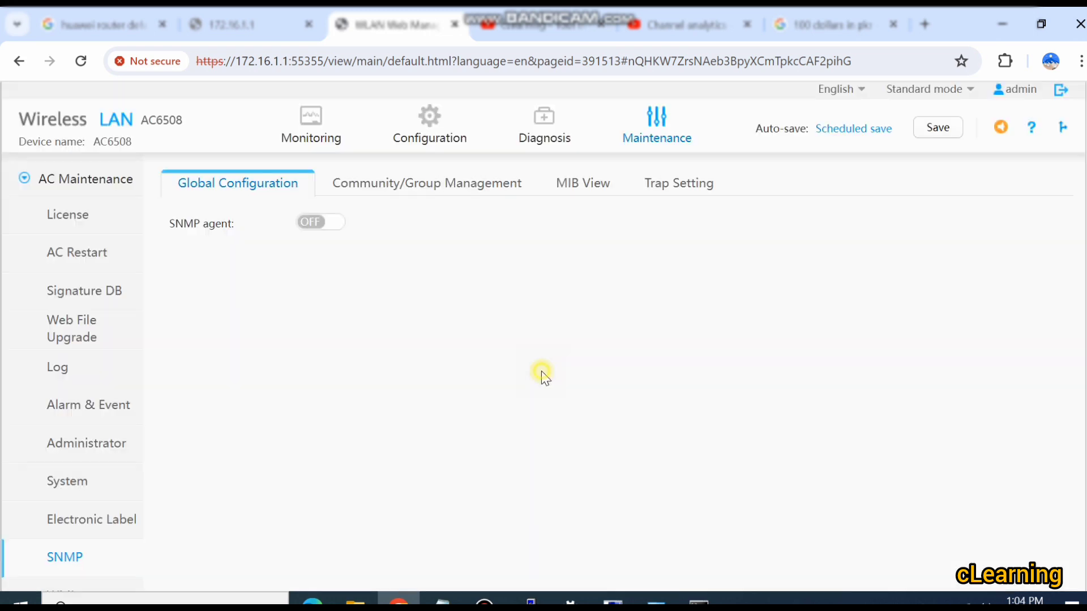
scroll(92, 396, "down", 3)
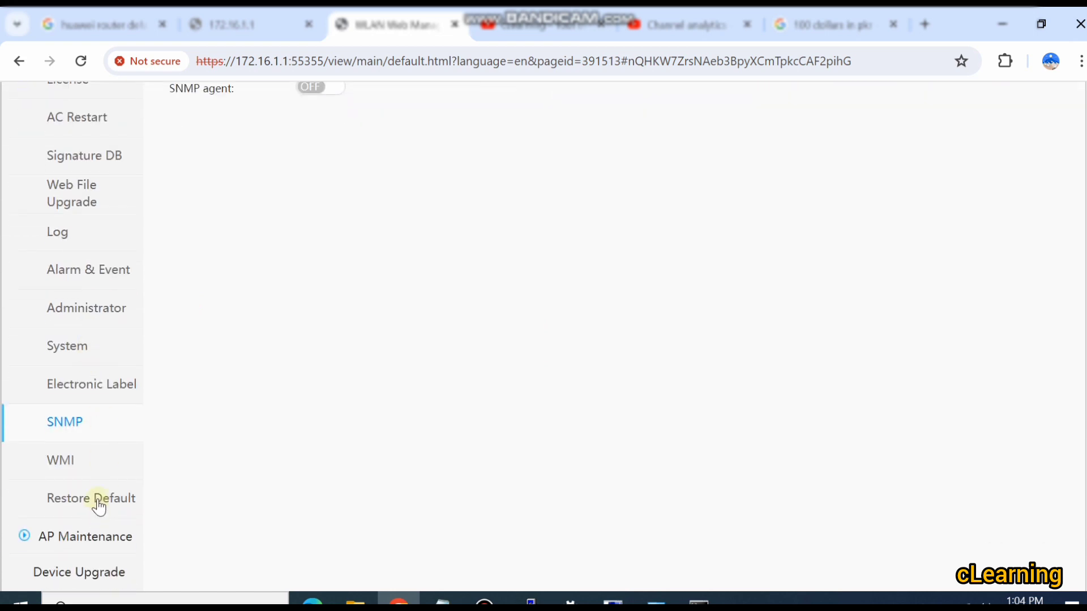
scroll(73, 543, "up", 3)
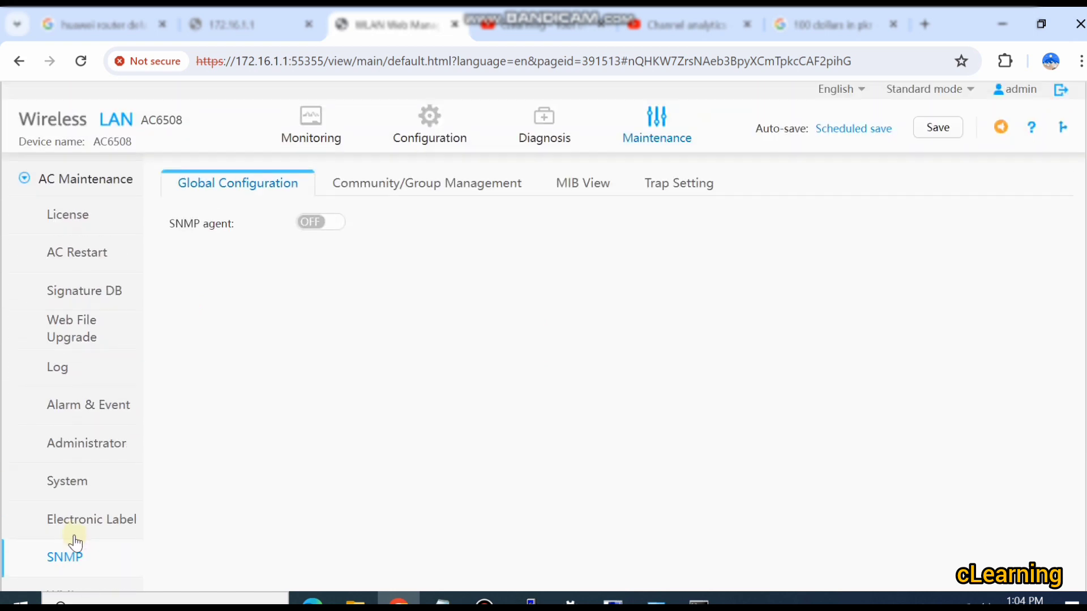
Enable the security engine on the Signature DB page and switch the server address to IP address
left_click(79, 296)
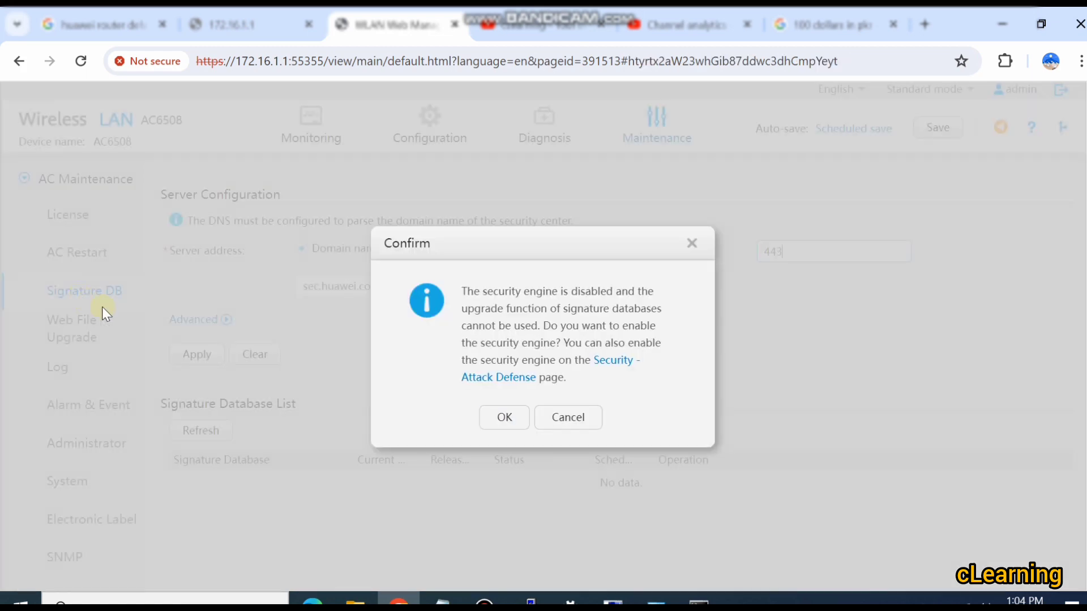
left_click(506, 417)
scroll(466, 396, "down", 3)
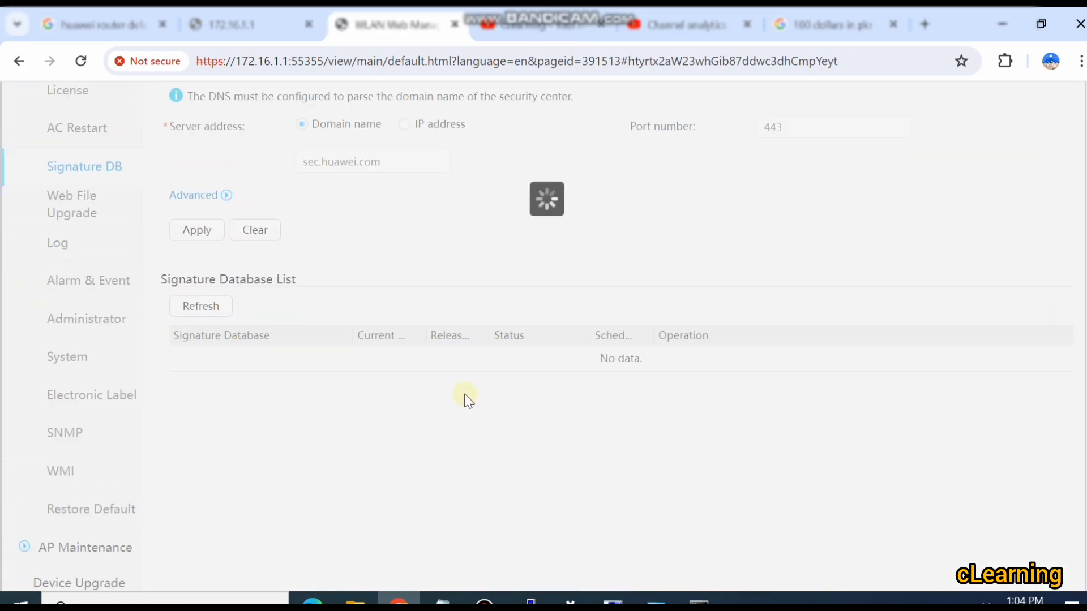
scroll(465, 397, "up", 3)
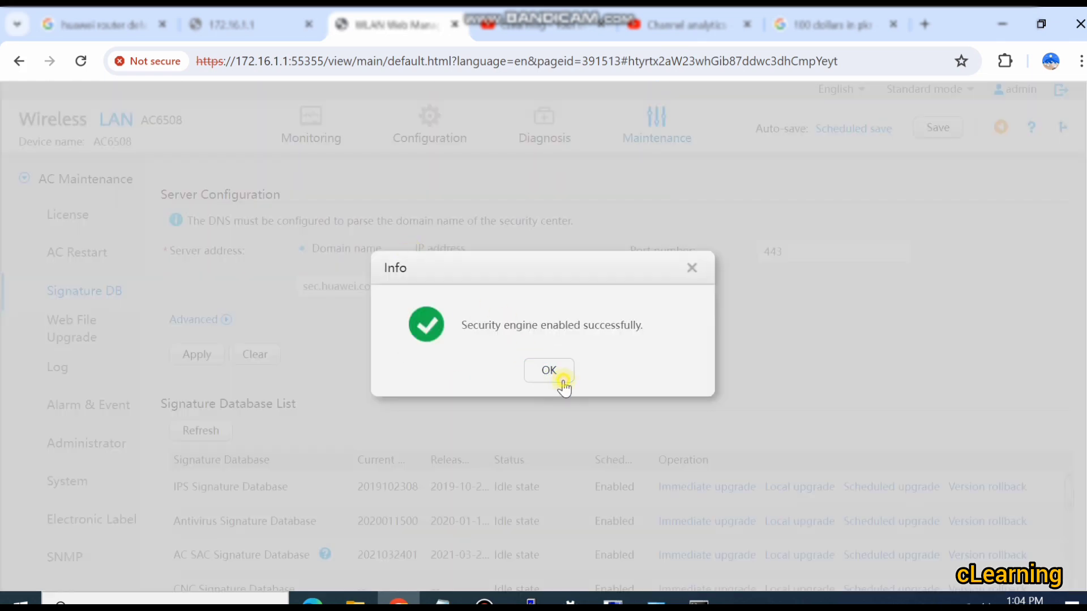
left_click(549, 372)
left_click(405, 250)
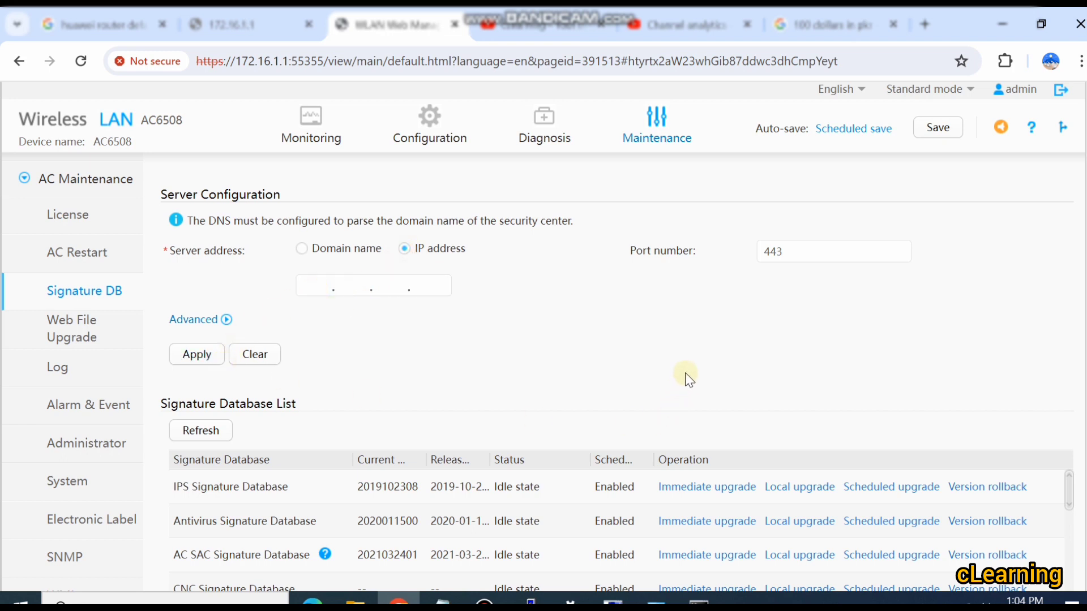
Restore the domain name sec.huawei.com on port 443 and review the five-record database list
left_click_drag(789, 253, 752, 254)
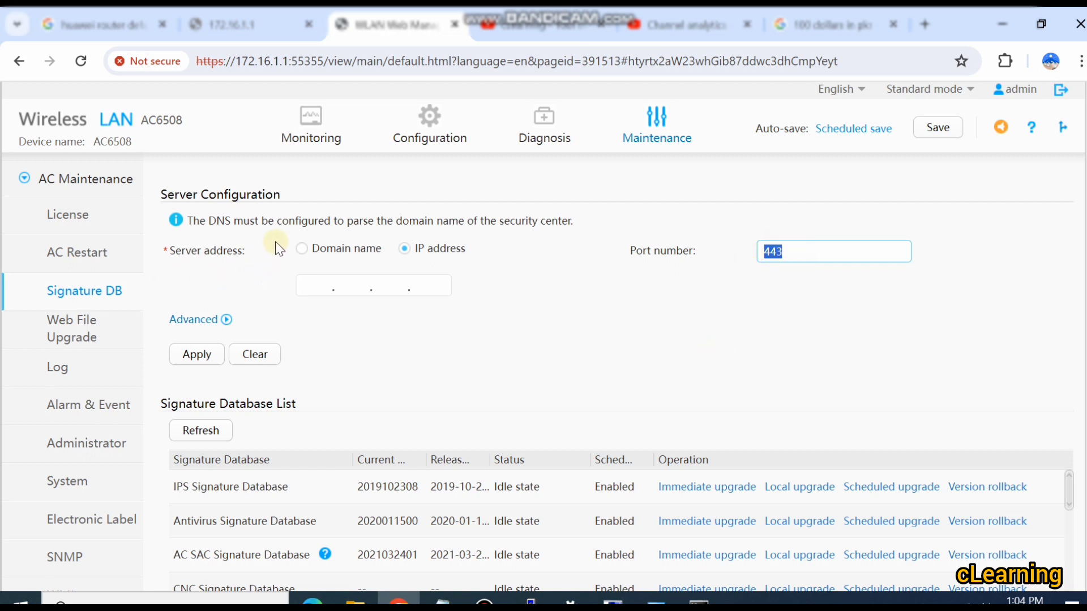
left_click(307, 253)
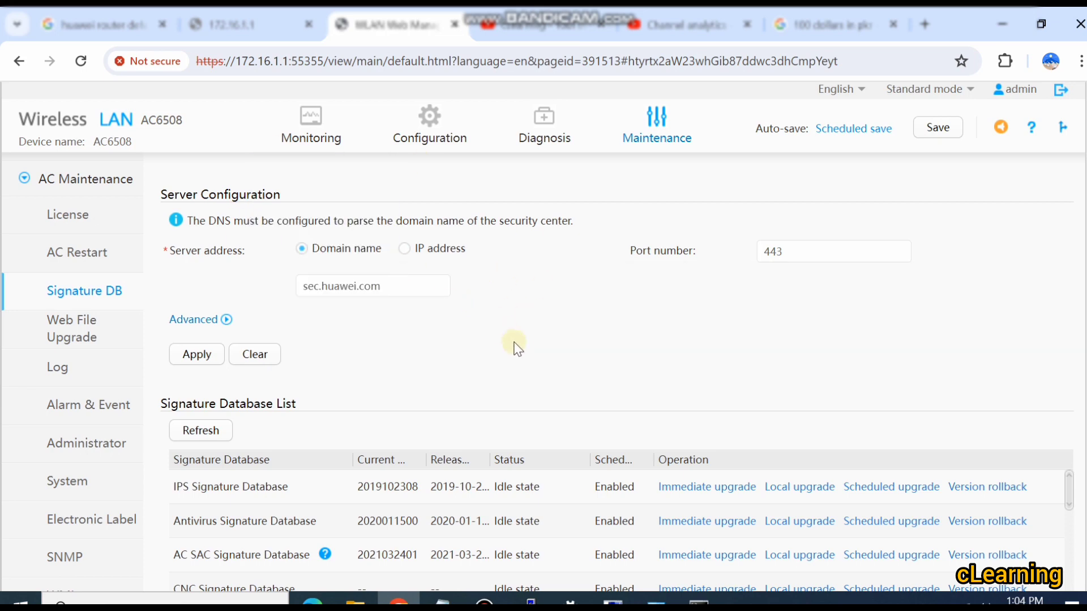
scroll(517, 348, "down", 3)
scroll(311, 284, "up", 3)
left_click(354, 294)
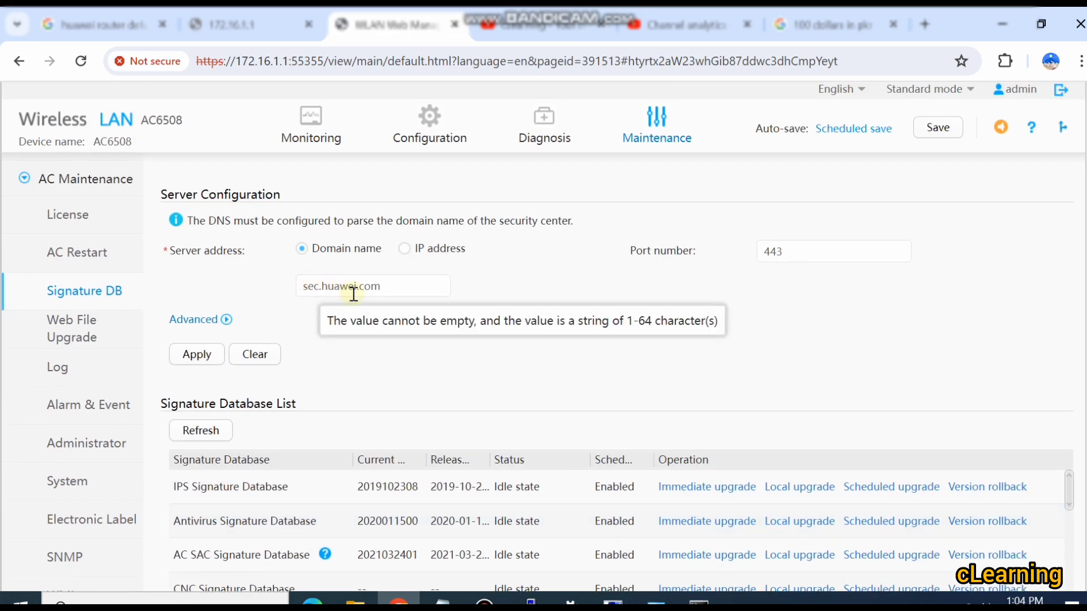
left_click_drag(381, 286, 251, 286)
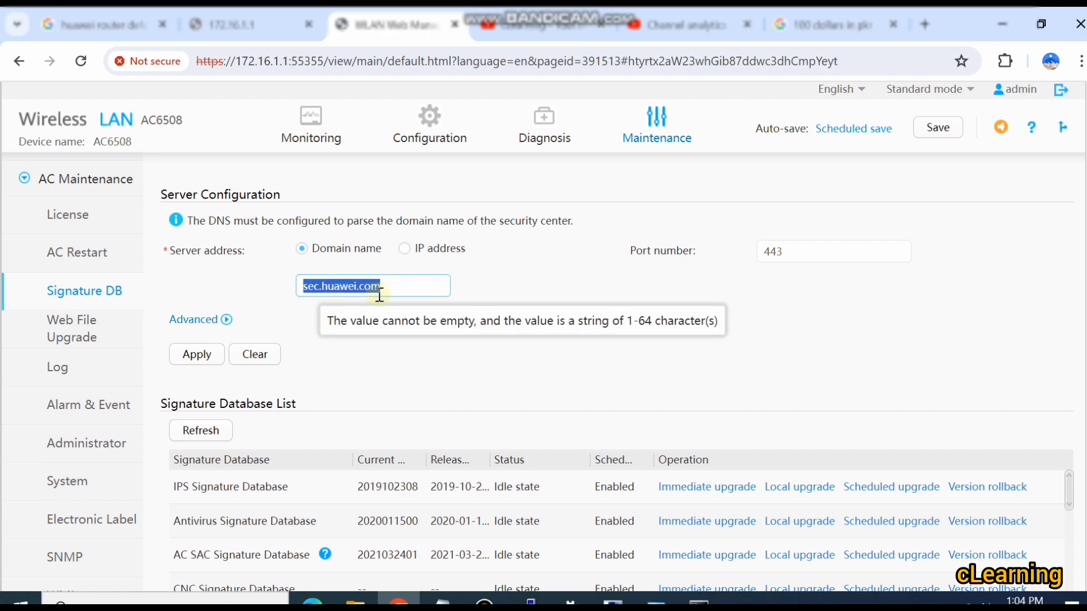
left_click(418, 386)
scroll(414, 368, "down", 3)
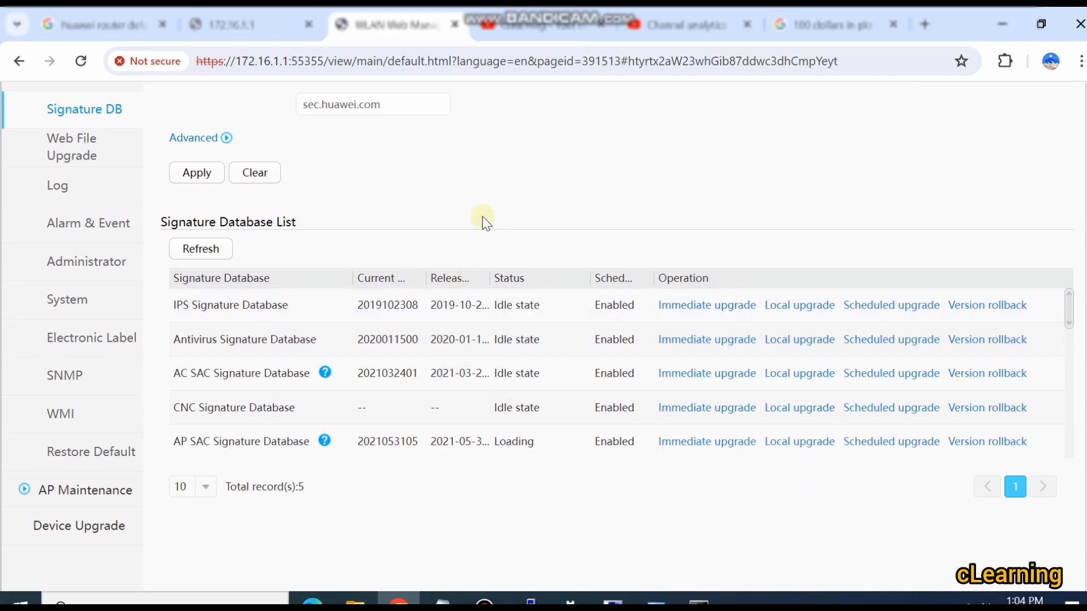
scroll(408, 324, "up", 2)
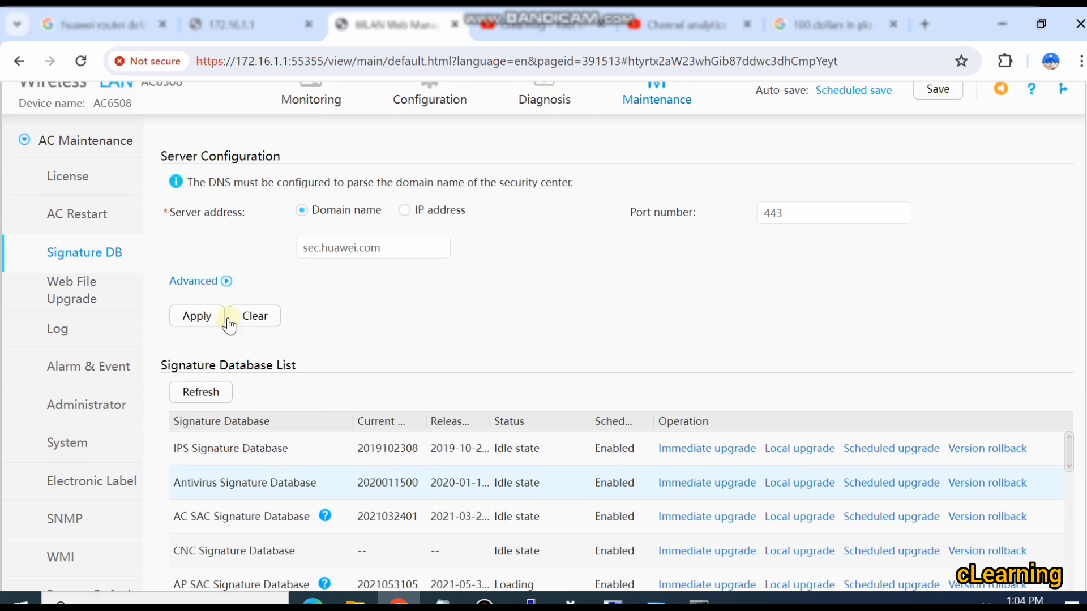
scroll(261, 327, "up", 1)
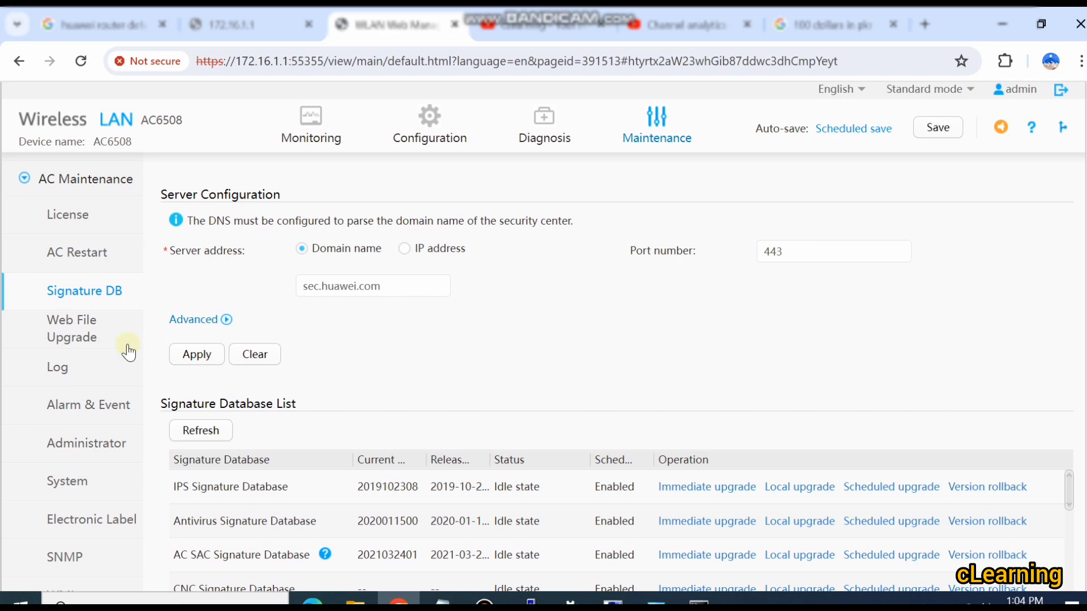
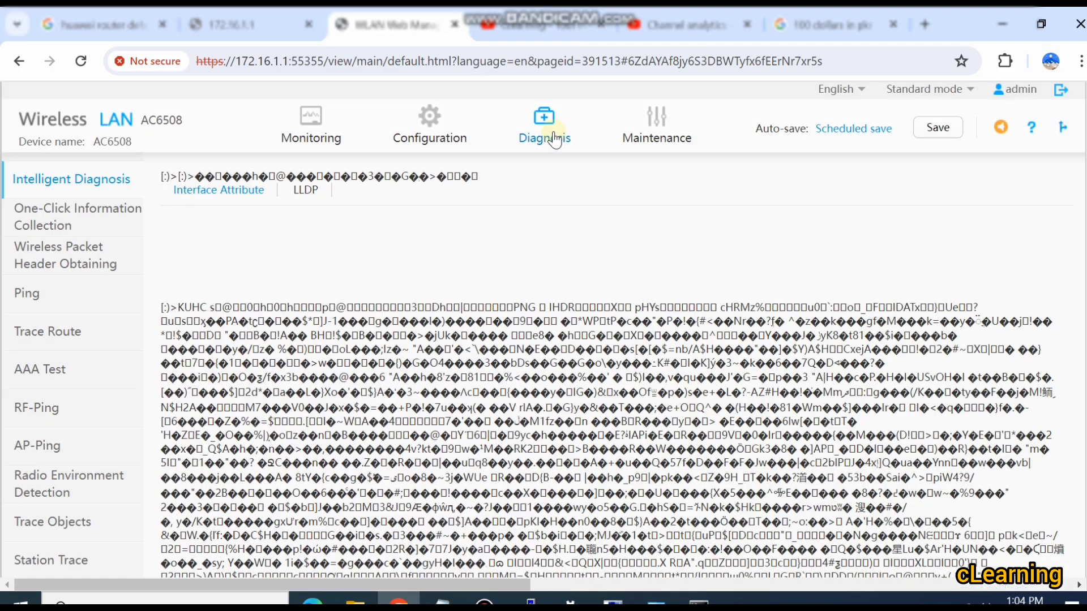
Scroll the Trace Route page to check its empty destination address form
scroll(153, 340, "down", 7)
scroll(153, 340, "up", 5)
scroll(152, 340, "up", 3)
Start a trace route to 172.16.1.1 from the Trace Route tool
left_click(70, 334)
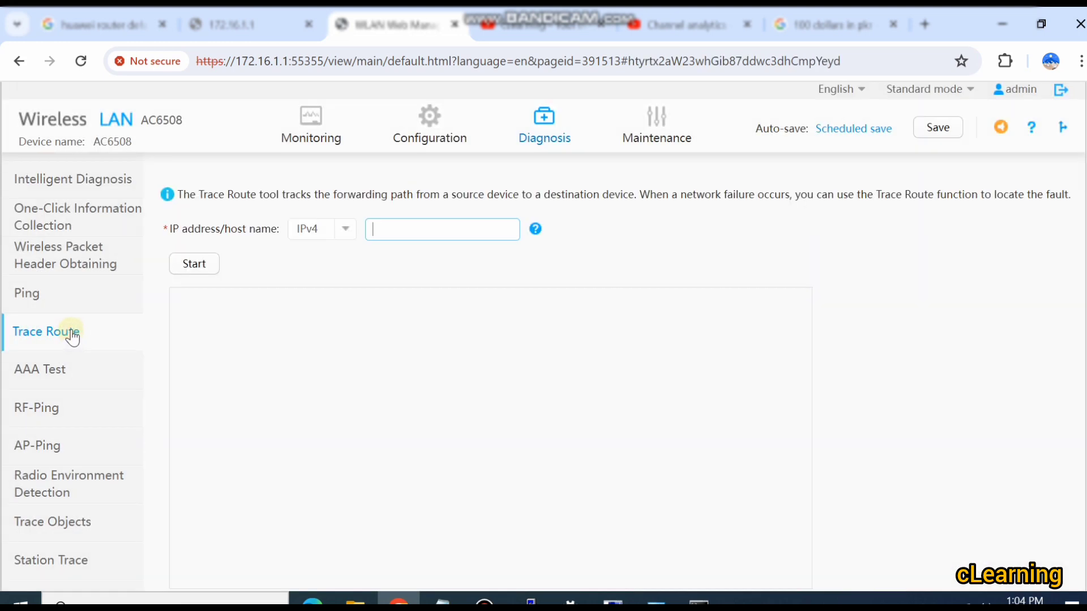
scroll(55, 445, "down", 1)
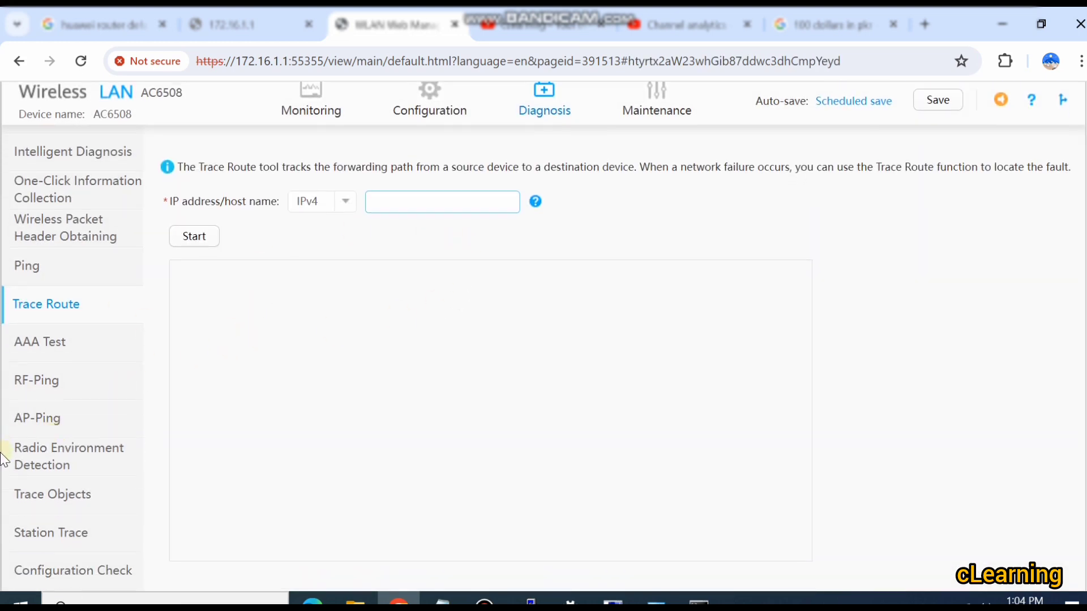
scroll(34, 458, "up", 1)
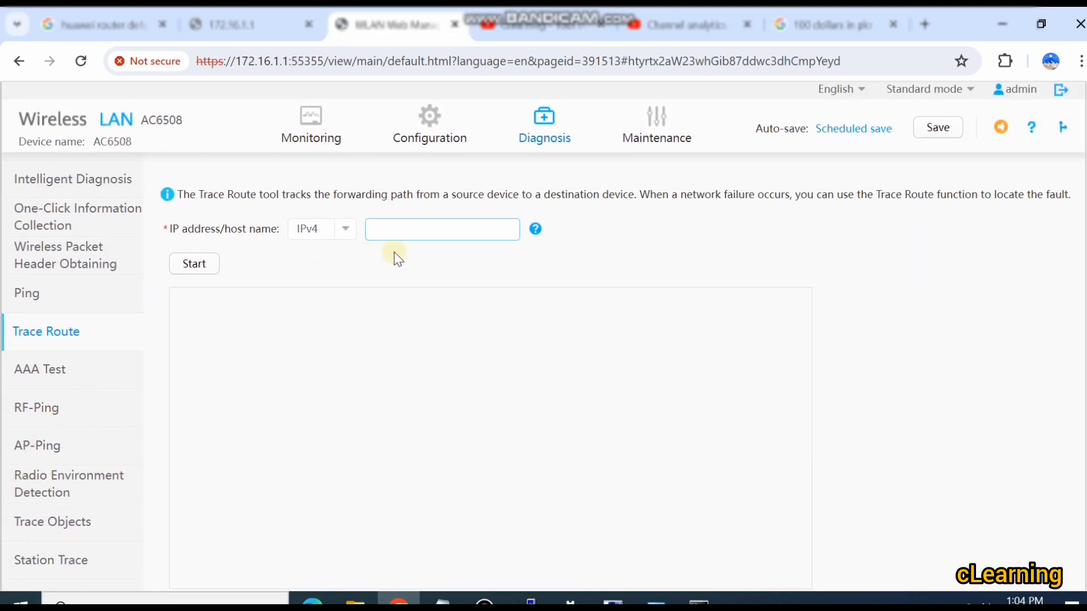
left_click(422, 232)
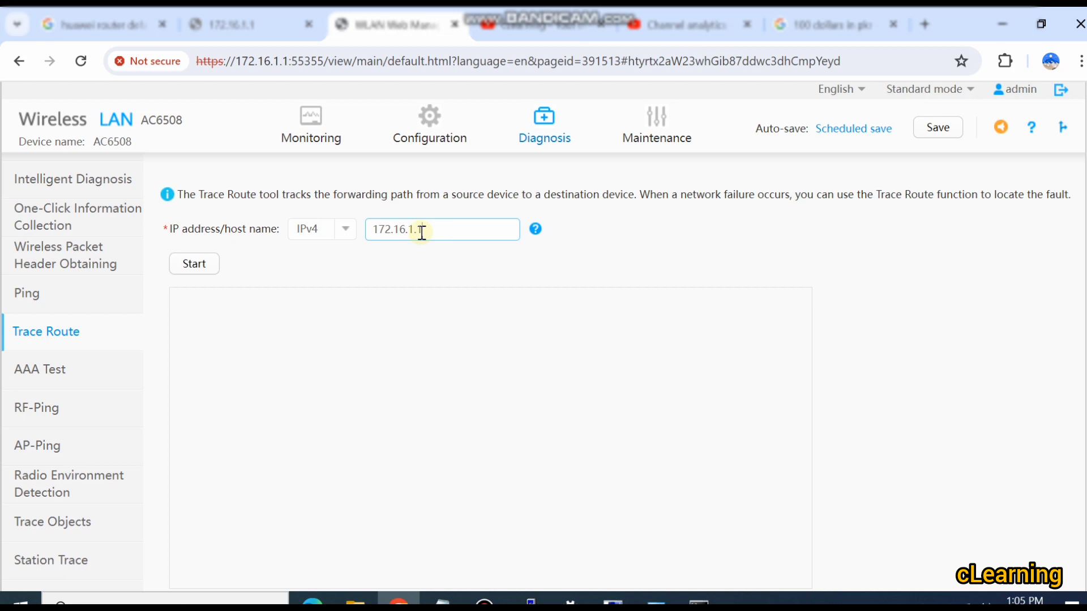
left_click(196, 265)
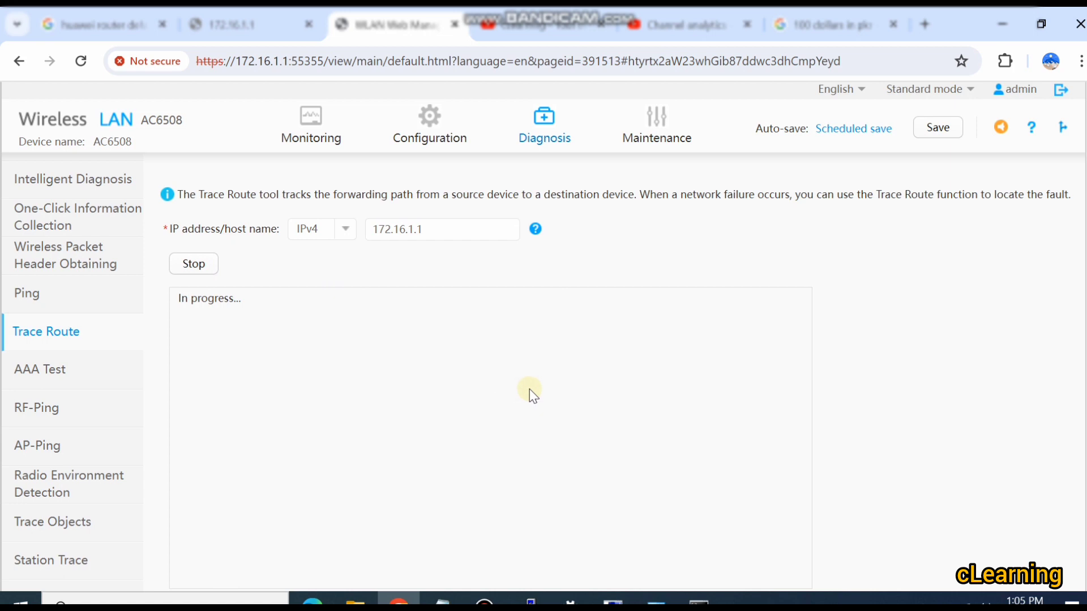
scroll(526, 380, "down", 1)
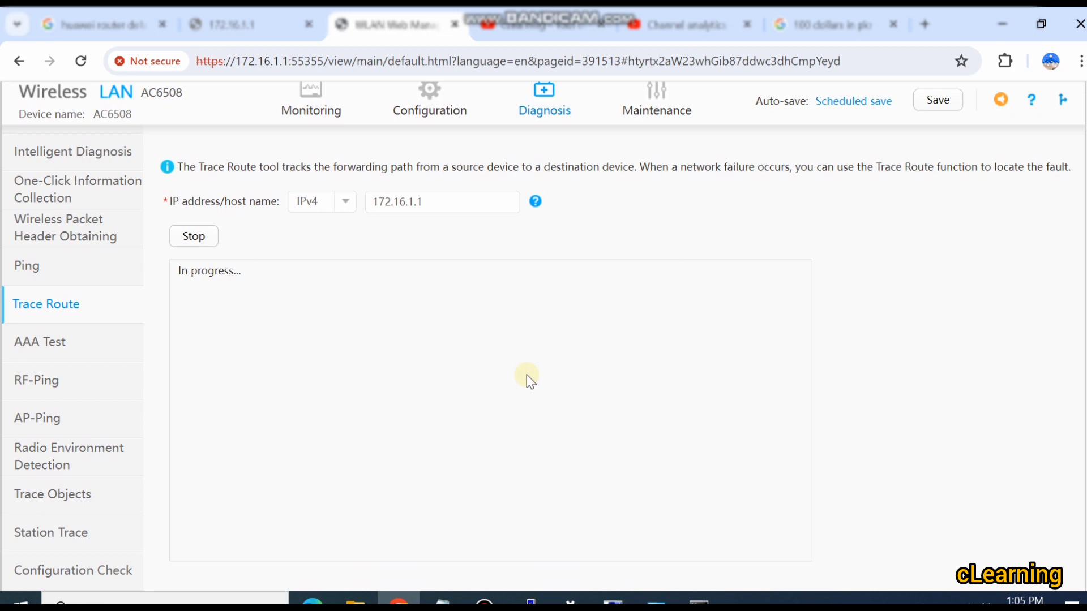
View the destination address requirements hint, dismiss it, and check the in-progress output
left_click(443, 201)
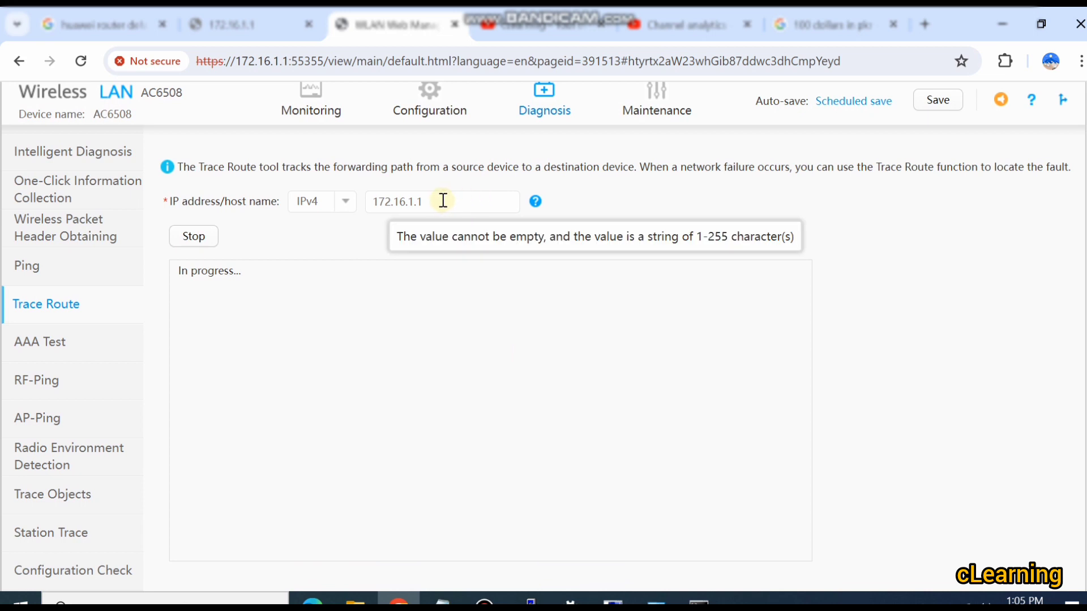
left_click(439, 325)
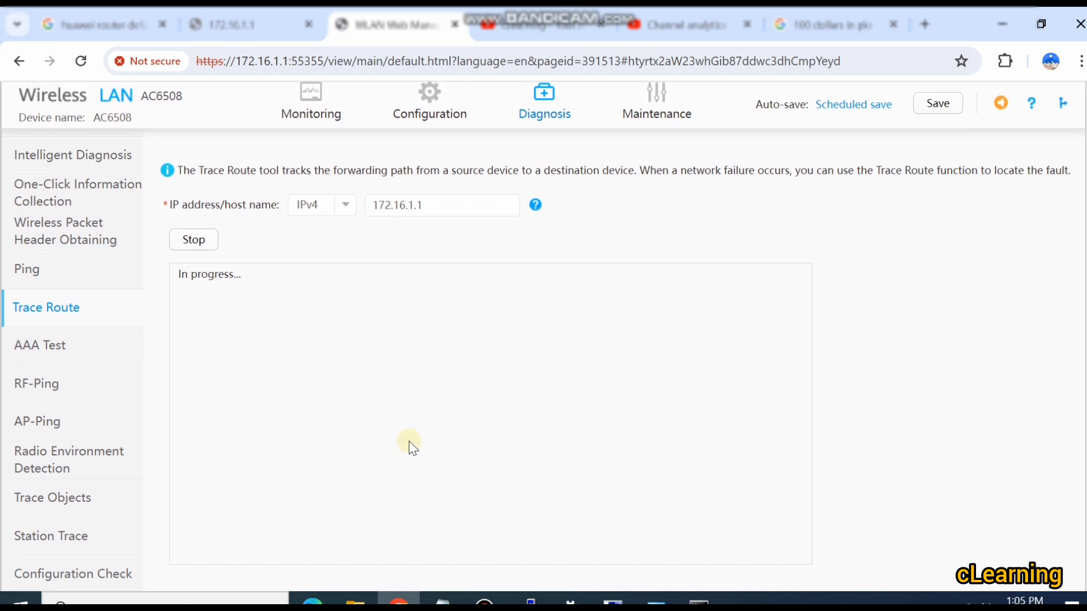
scroll(408, 440, "up", 1)
scroll(272, 361, "down", 1)
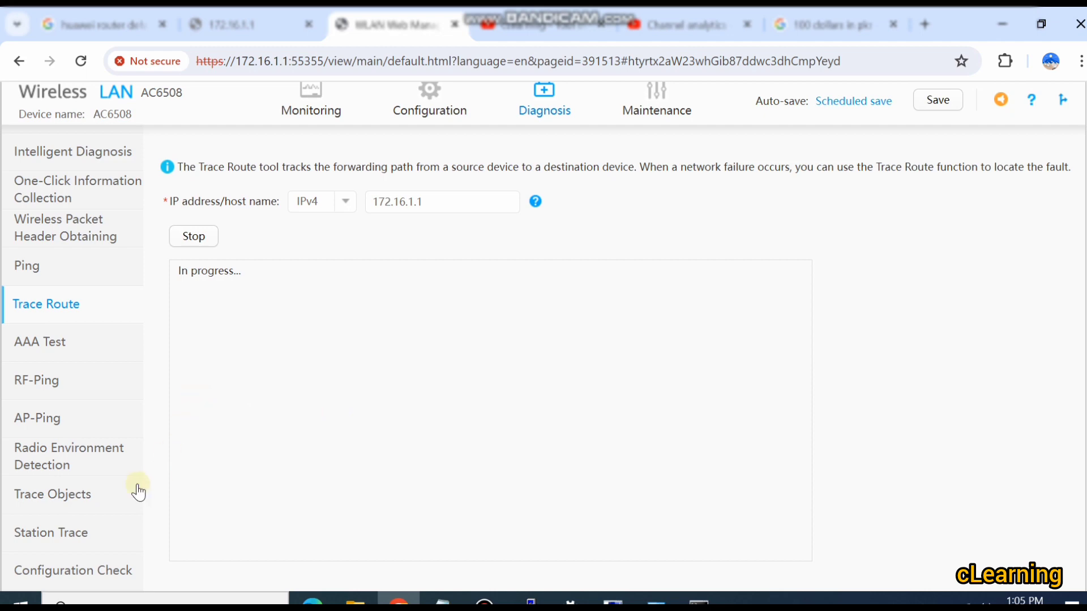
Review the Configuration Check list and status legend, then return to an empty Trace Route page
left_click(104, 568)
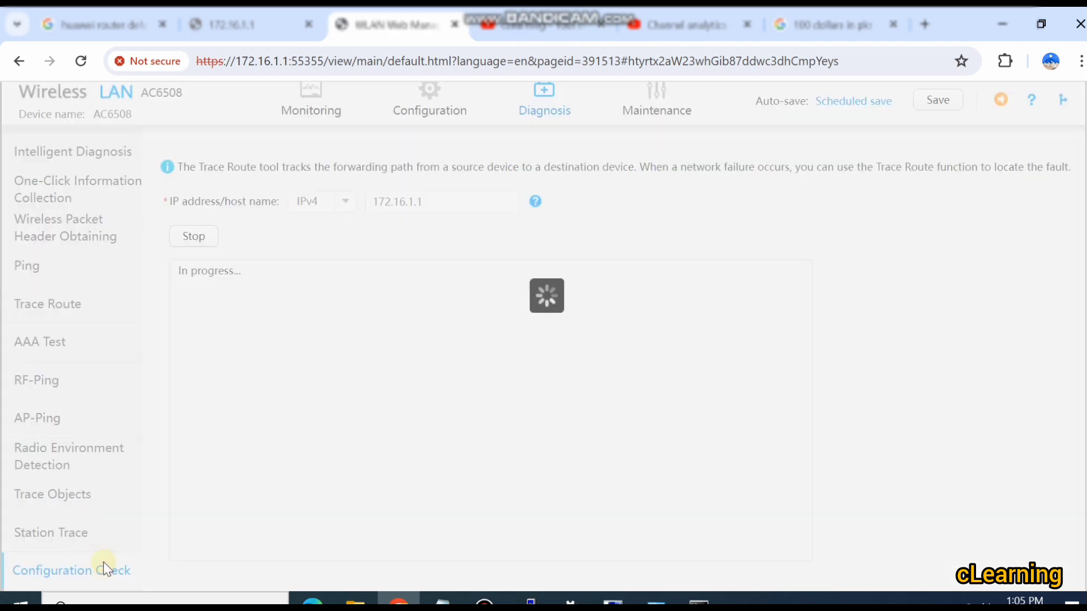
scroll(295, 353, "down", 10)
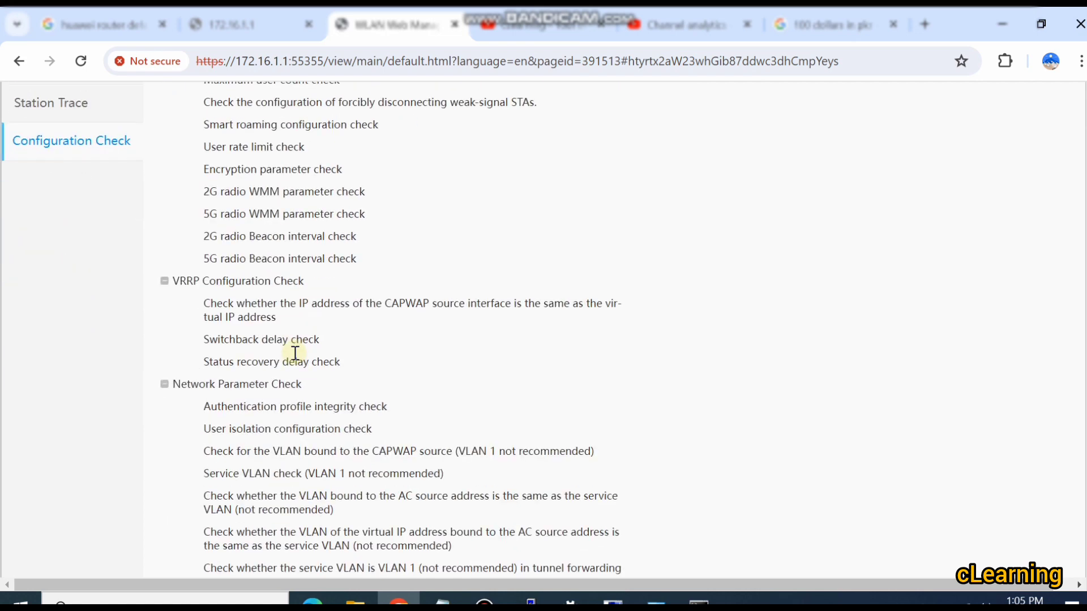
scroll(302, 359, "up", 10)
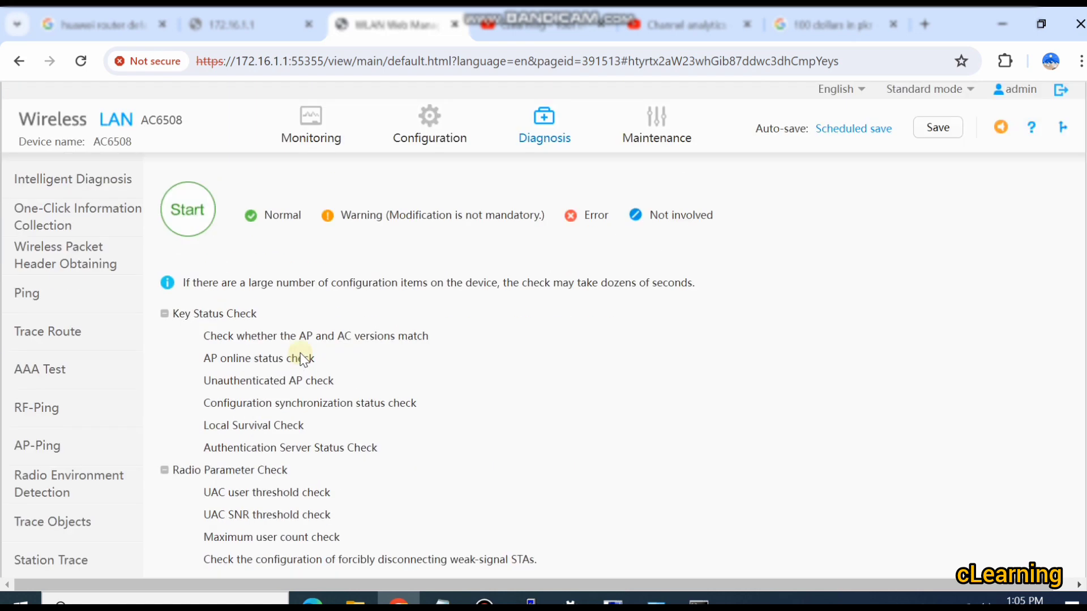
left_click_drag(245, 213, 380, 237)
left_click(687, 258)
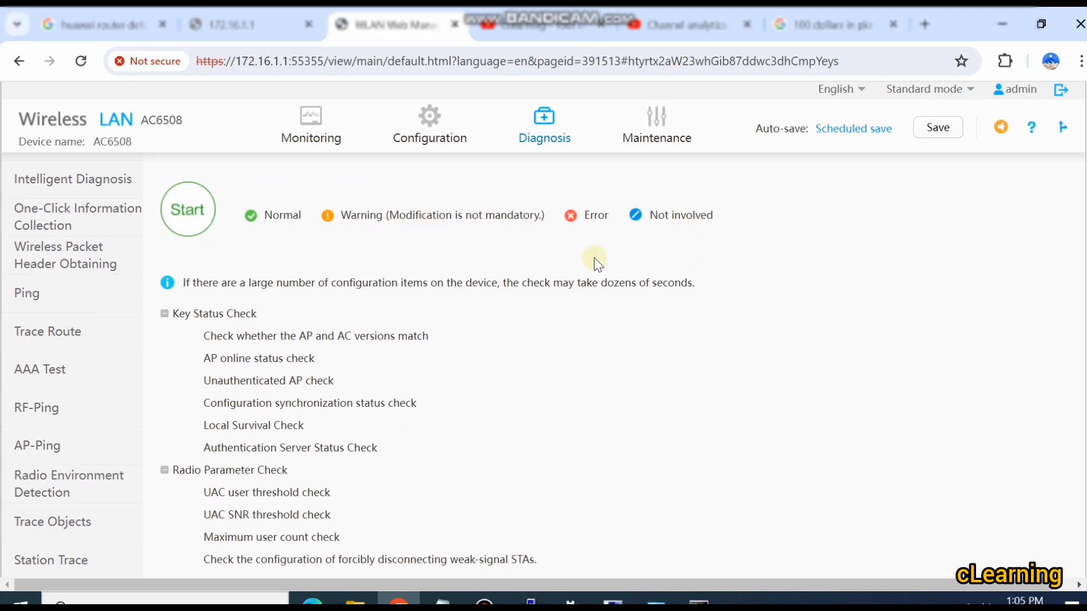
scroll(95, 358, "down", 5)
scroll(96, 358, "up", 5)
left_click(57, 335)
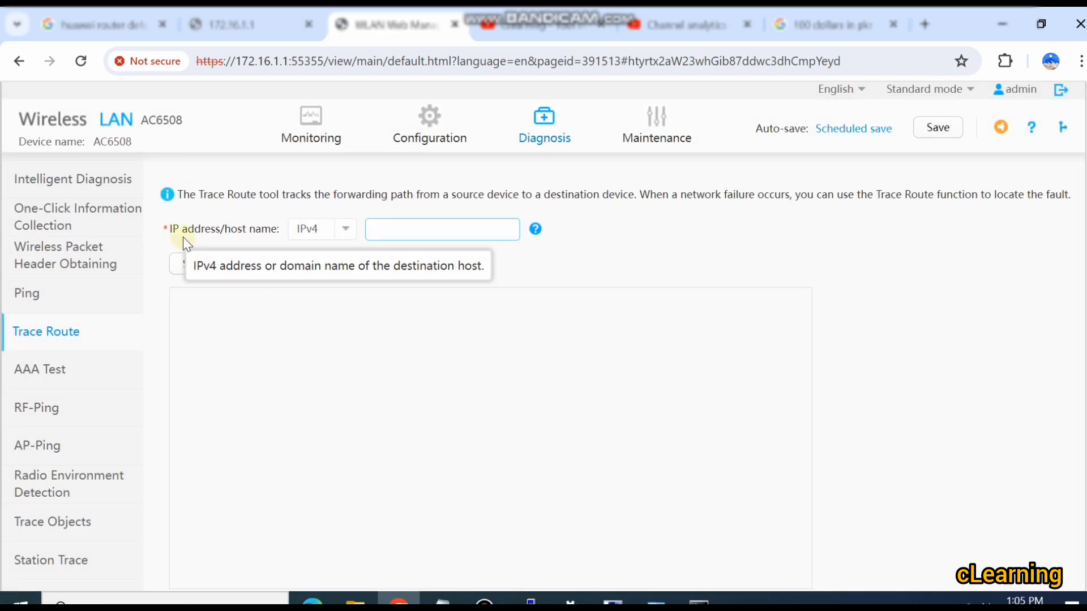
Start a ping to 172.16.1.1, then move to the Configuration section's Config Wizard
left_click(47, 291)
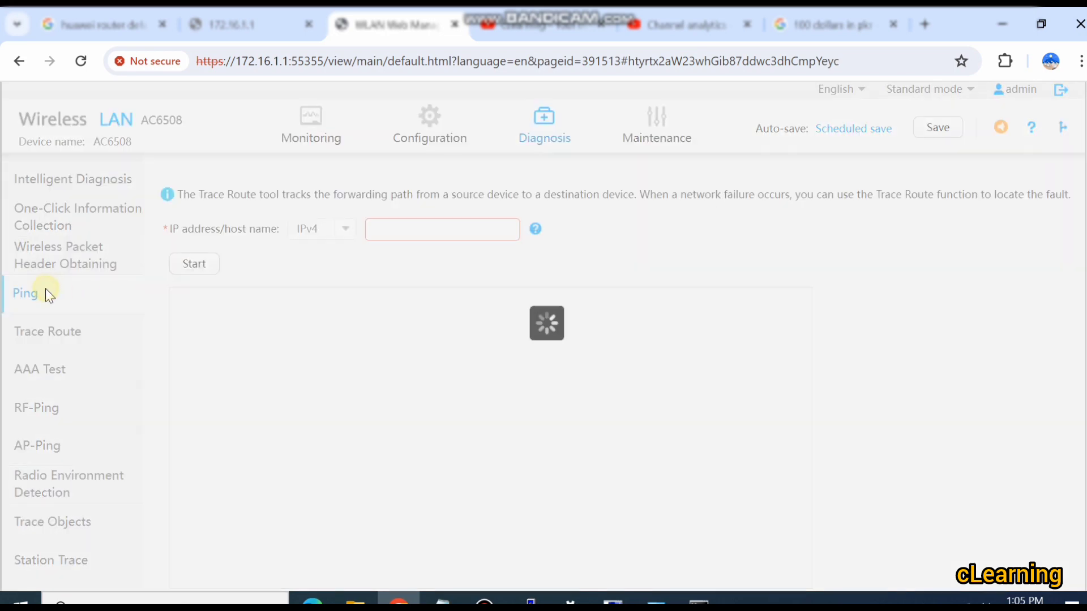
left_click(417, 245)
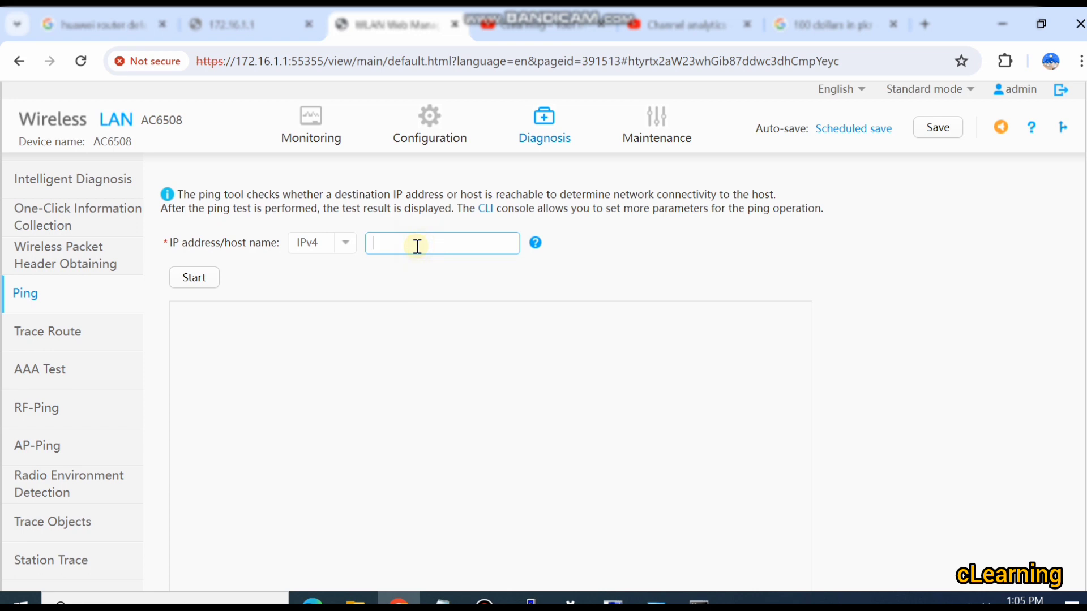
type("172.16.1.1")
left_click(203, 282)
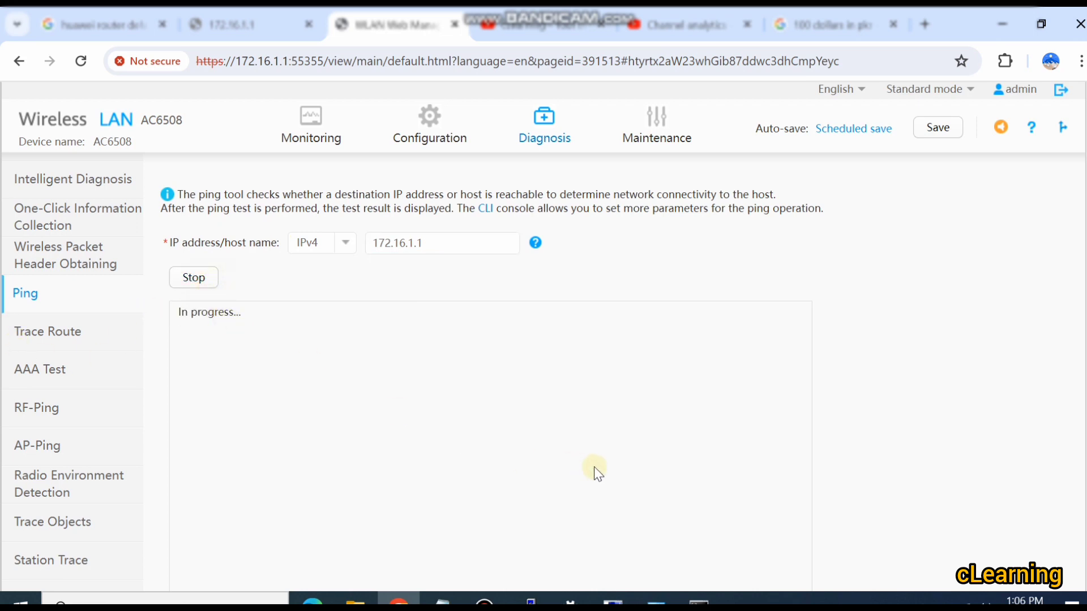
scroll(381, 457, "down", 1)
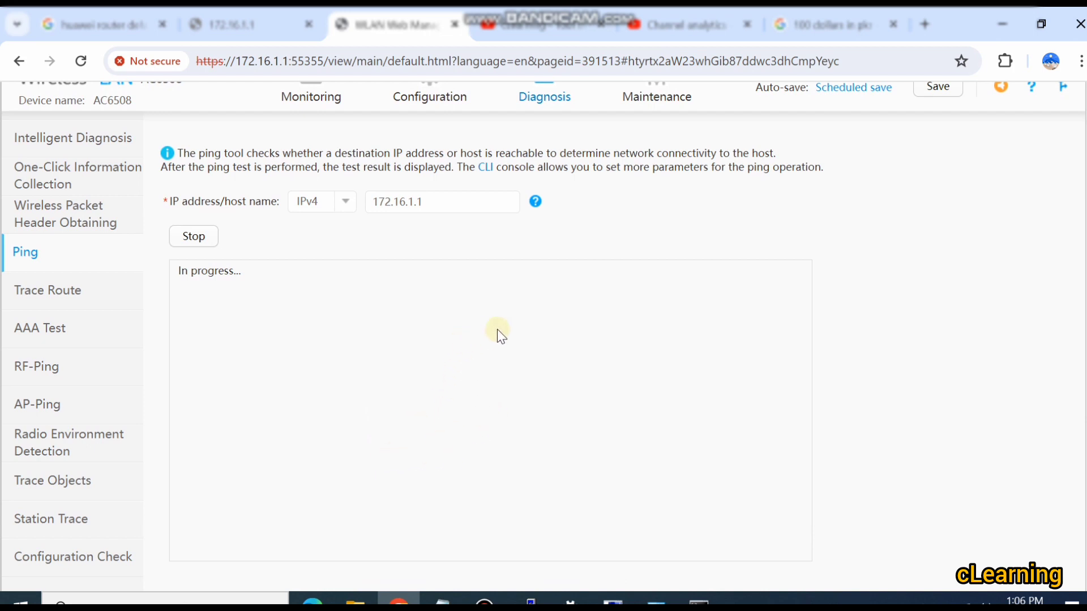
scroll(509, 277, "up", 1)
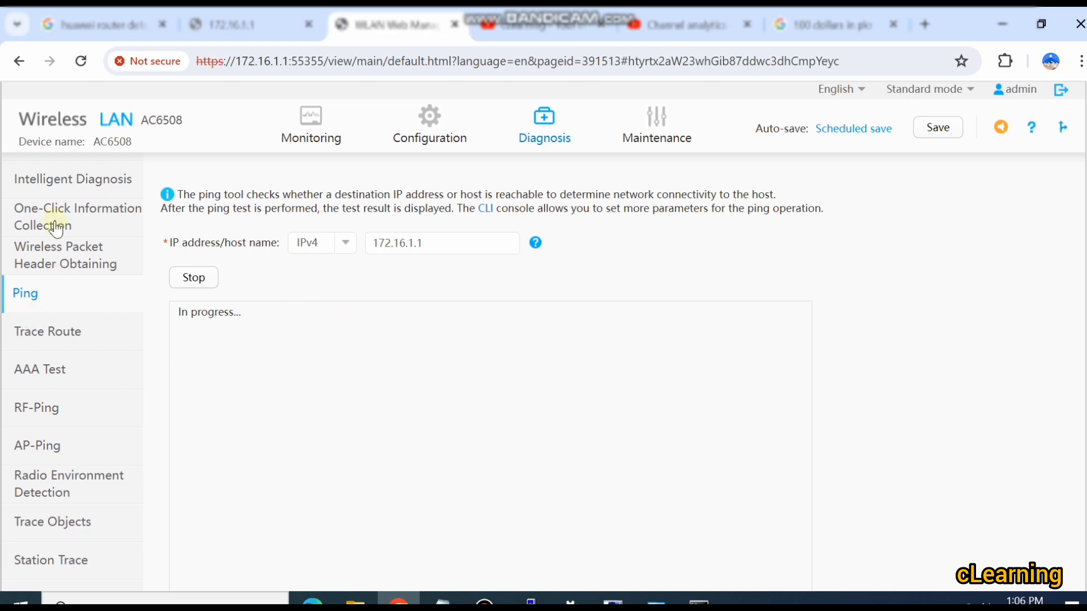
left_click(456, 127)
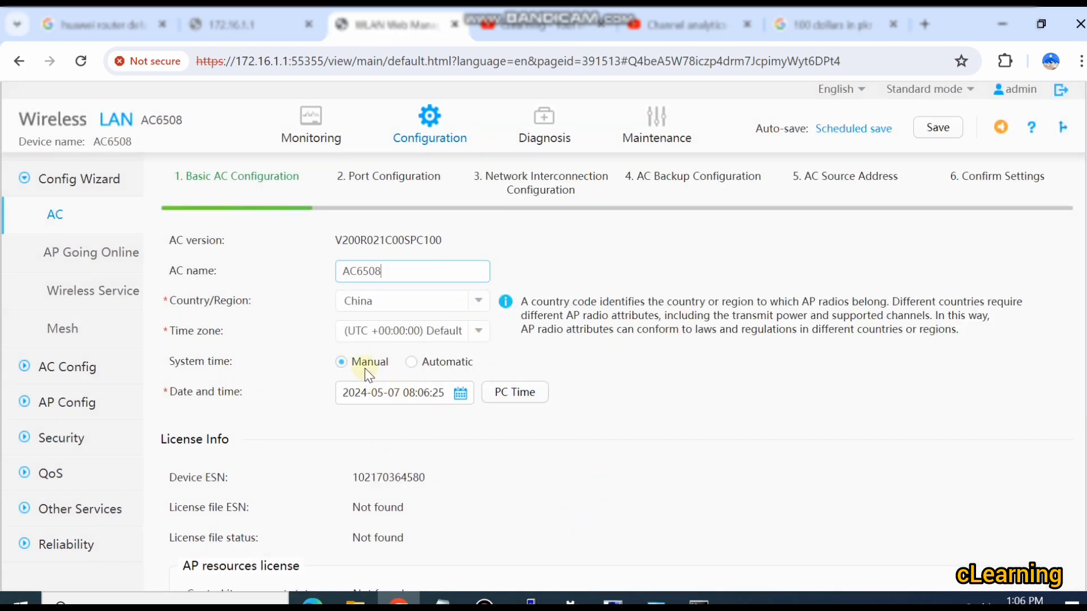
Set the wizard's system time to sync automatically and select the NTP server address field
left_click(412, 363)
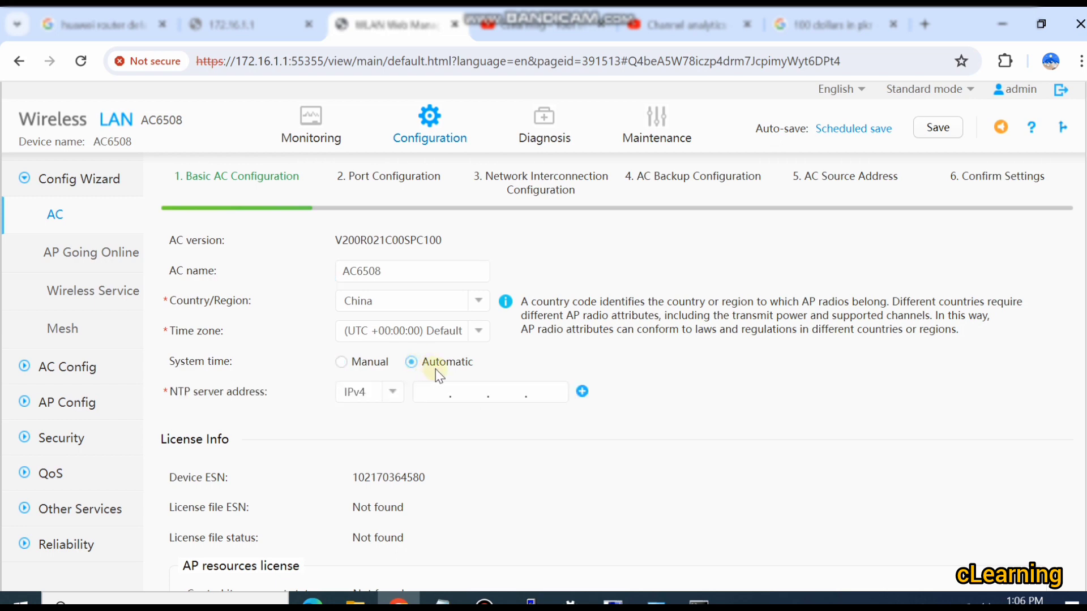
left_click(440, 397)
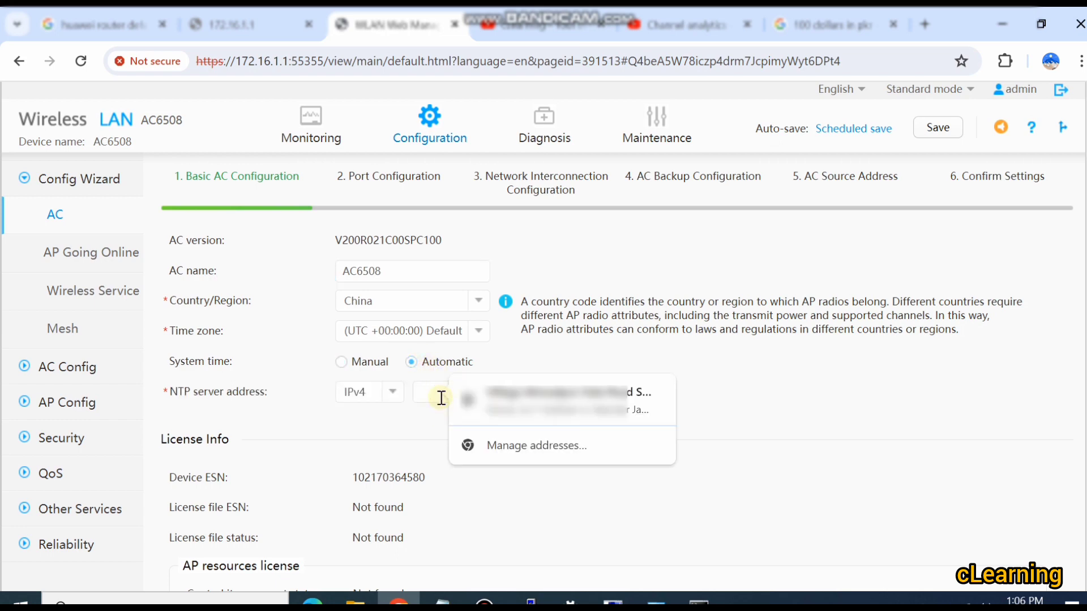
scroll(441, 398, "down", 3)
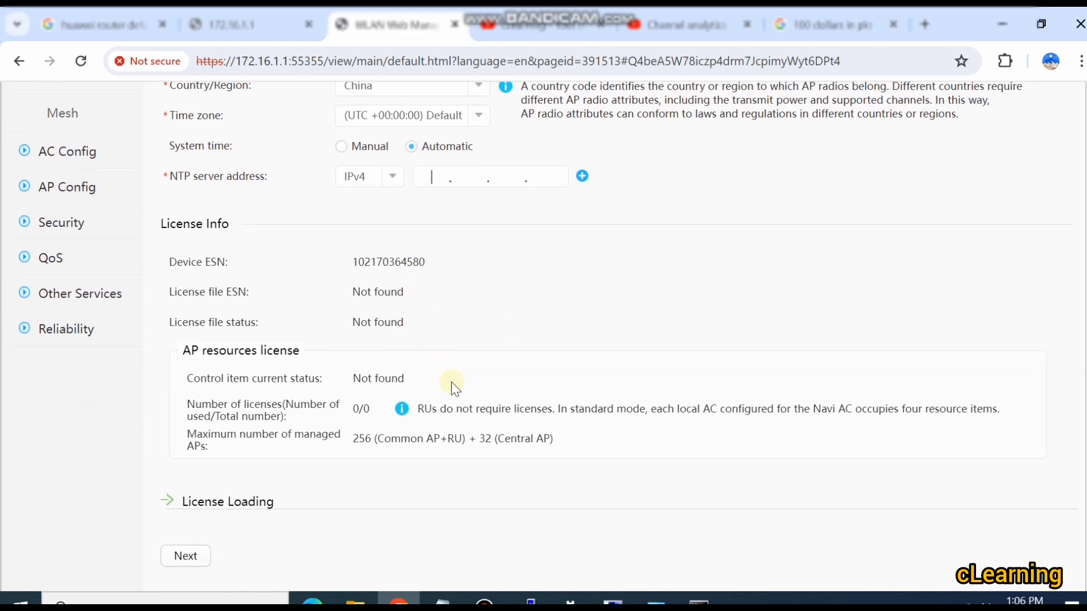
scroll(452, 382, "up", 3)
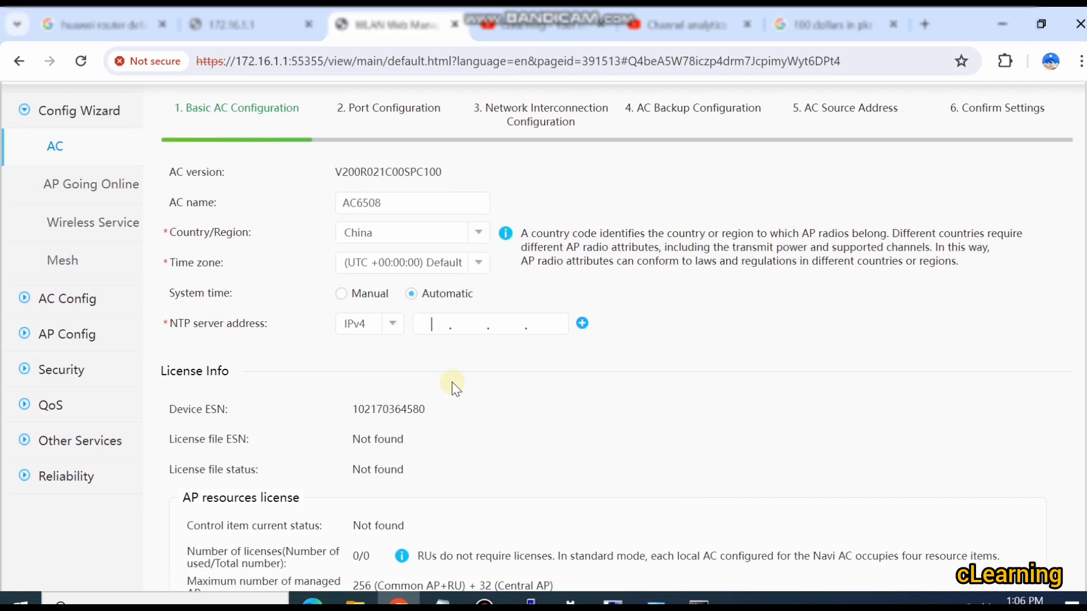
Open AC Config's Basic Config page with its IPv4 and VLANIF source settings
left_click(39, 260)
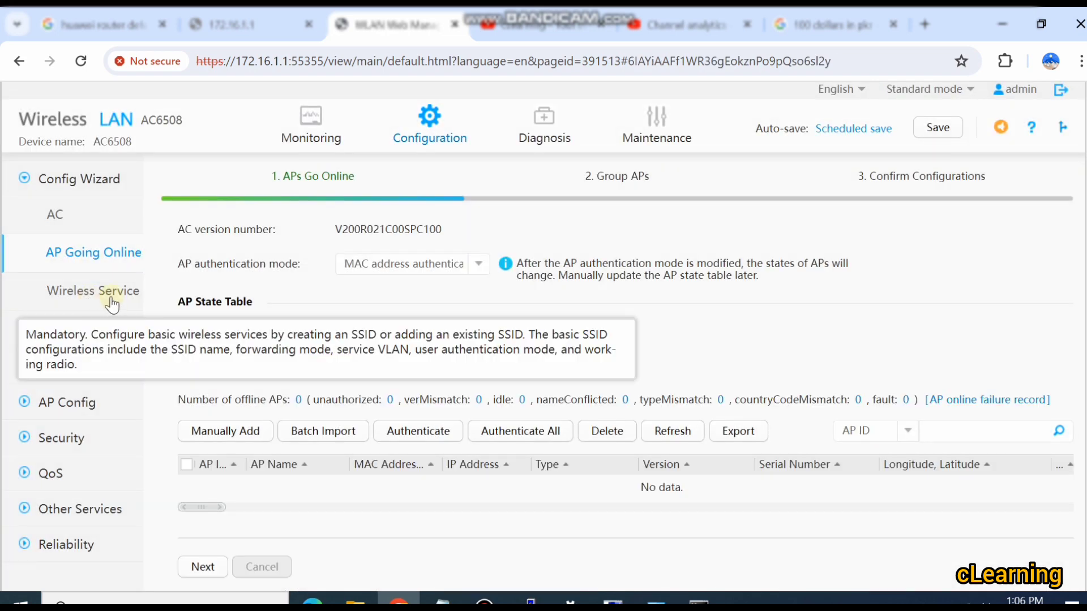
scroll(463, 322, "down", 1)
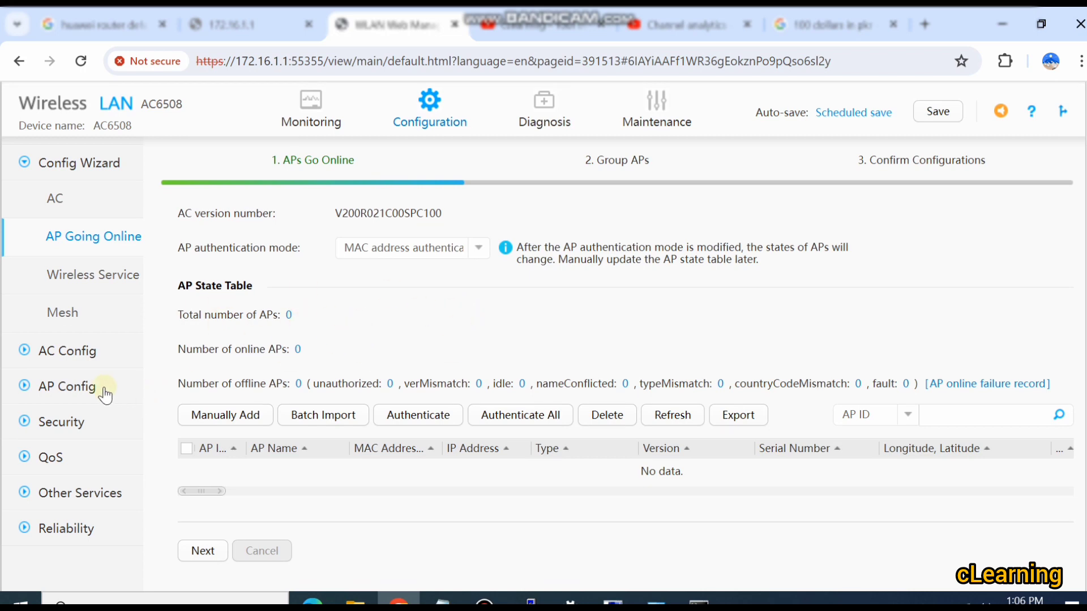
double_click(33, 354)
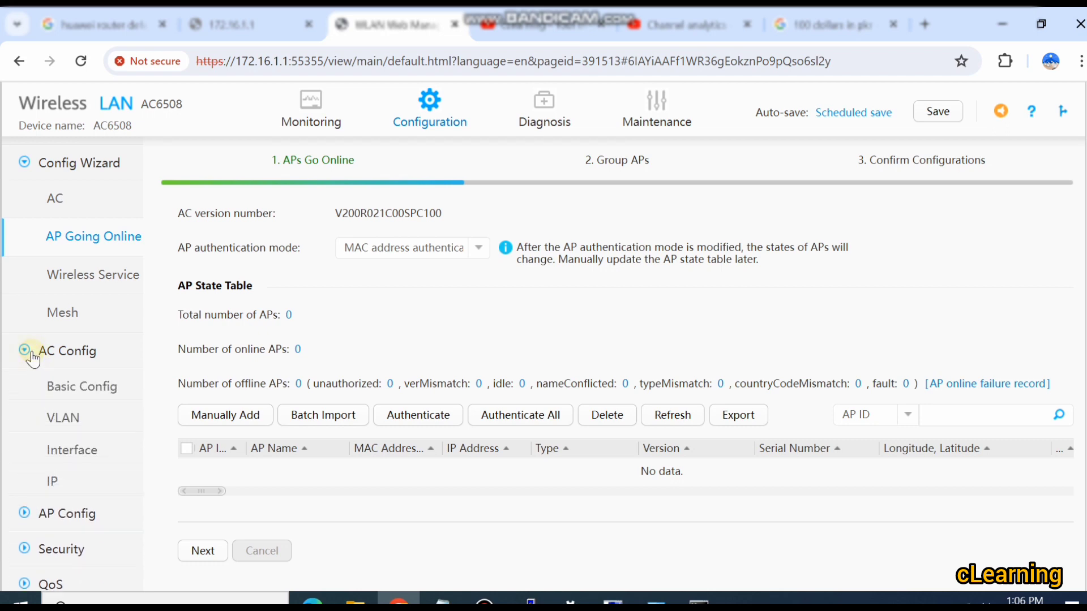
left_click(33, 354)
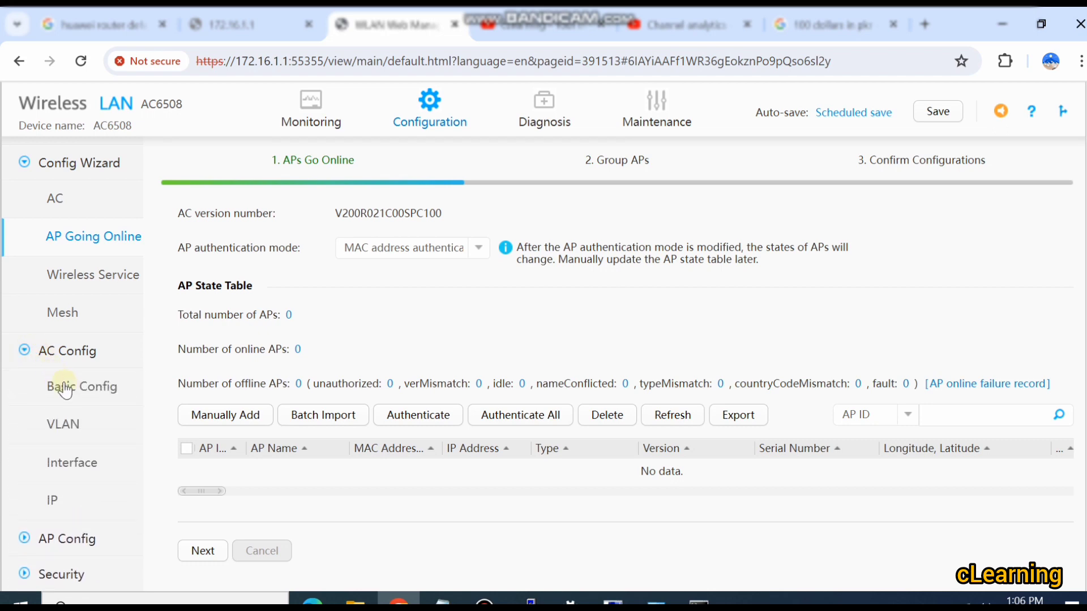
left_click(62, 383)
left_click(91, 240)
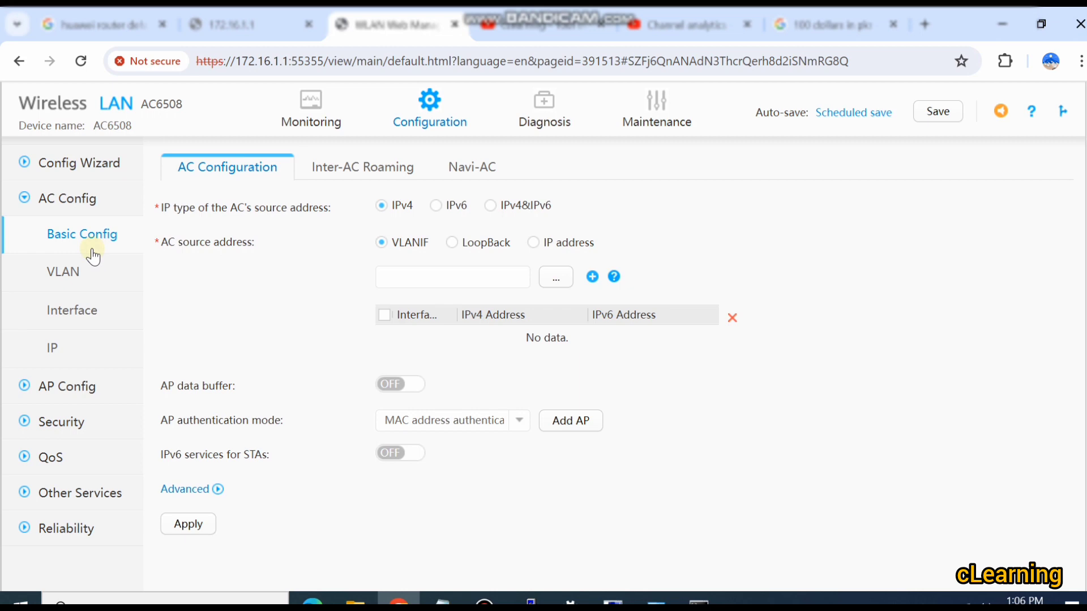
View the VLAN page's VLANIF and VLAN Pool tabs, then open the AP Group list
left_click(91, 269)
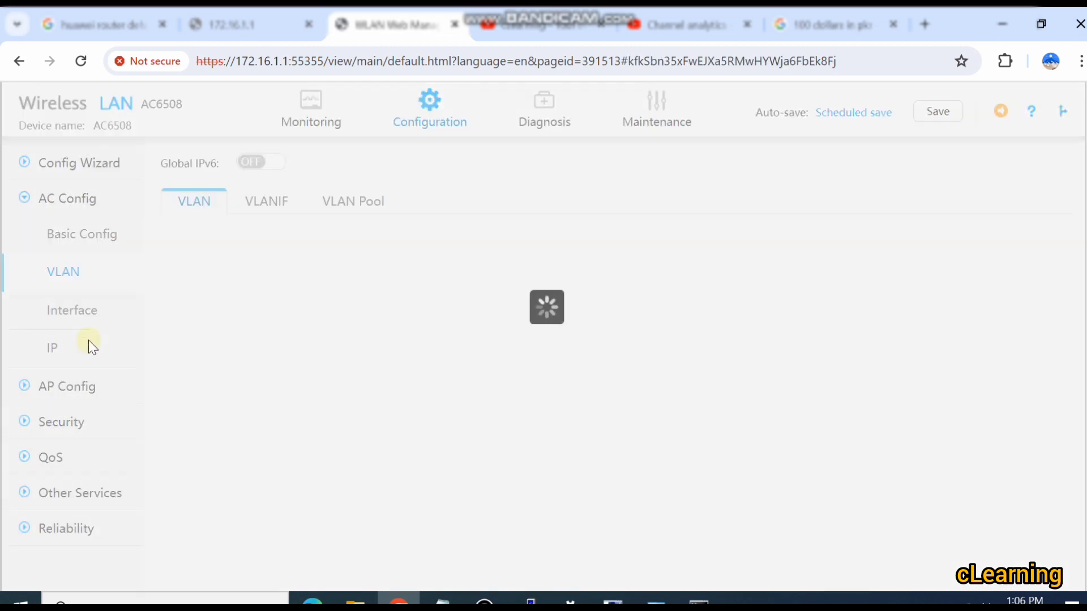
left_click(293, 202)
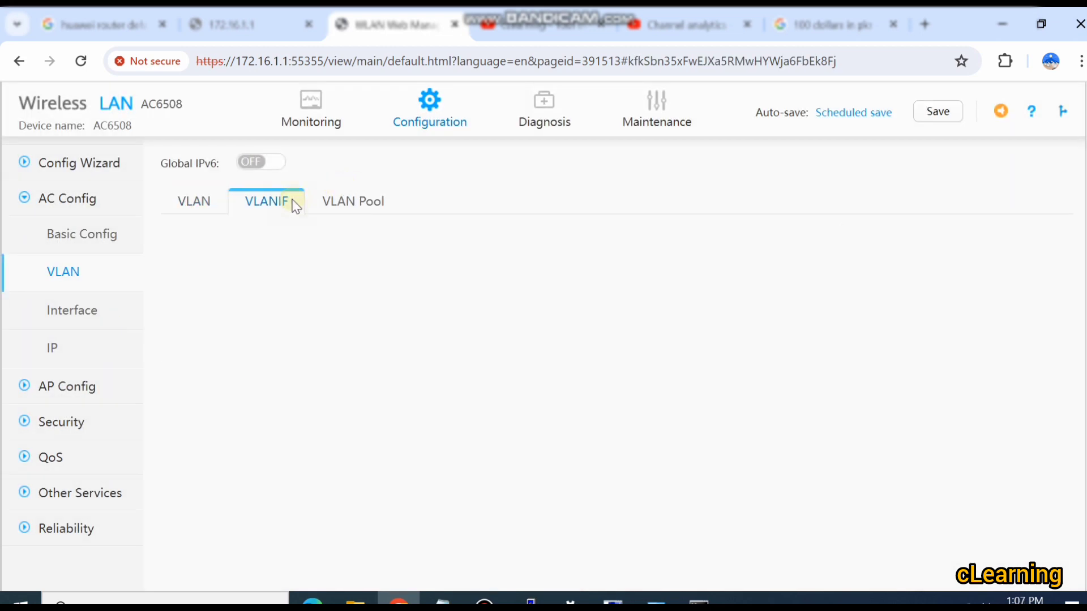
left_click(356, 205)
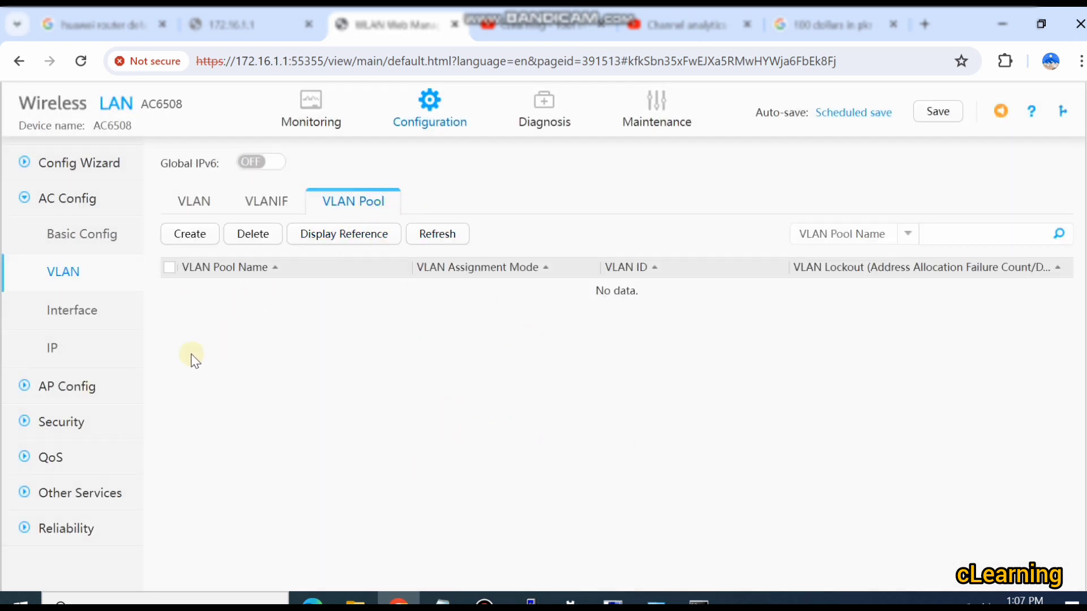
left_click(60, 401)
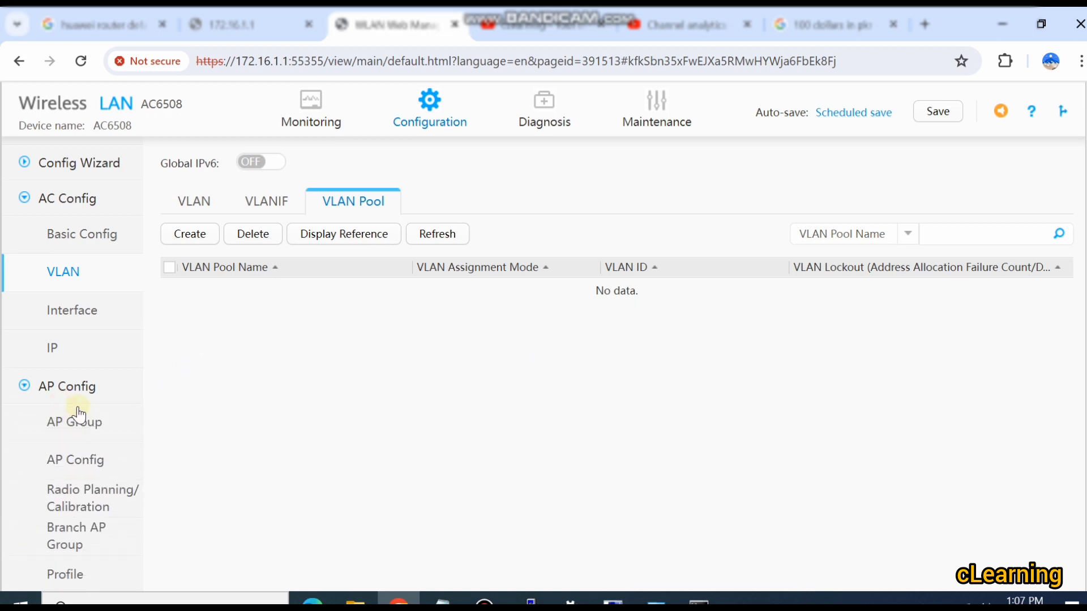
left_click(80, 419)
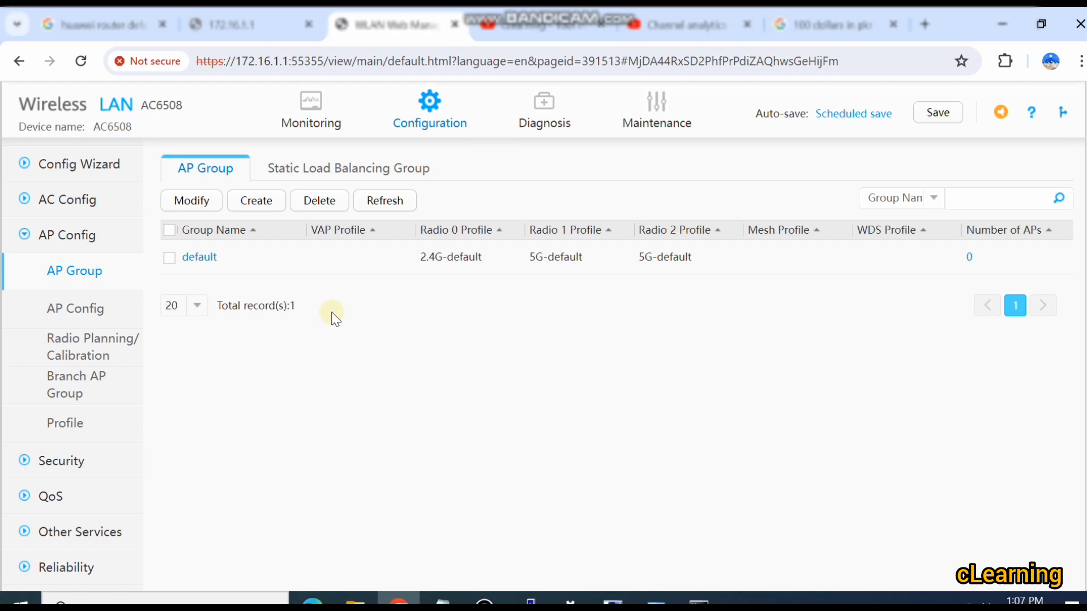
Review the Monitoring summary dashboard and the radio performance statistics
mouse_move(316, 136)
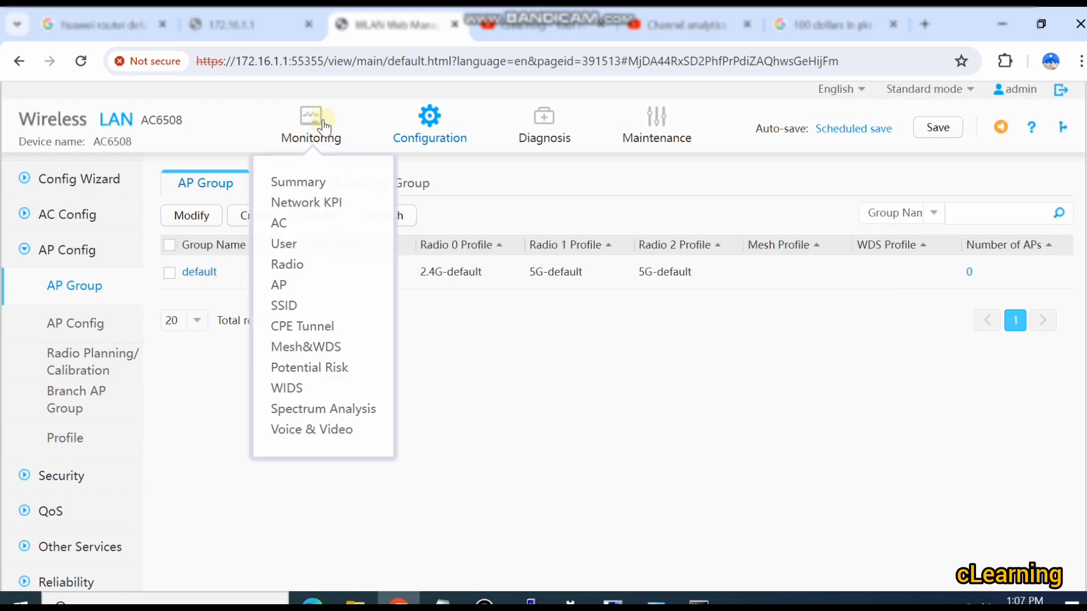
left_click(318, 114)
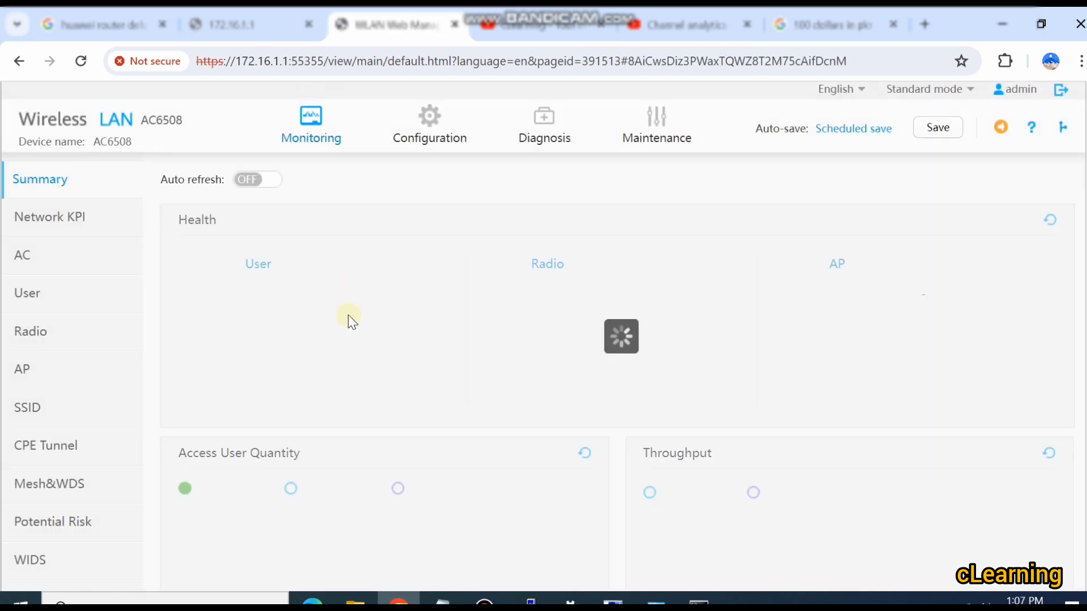
scroll(97, 437, "down", 4)
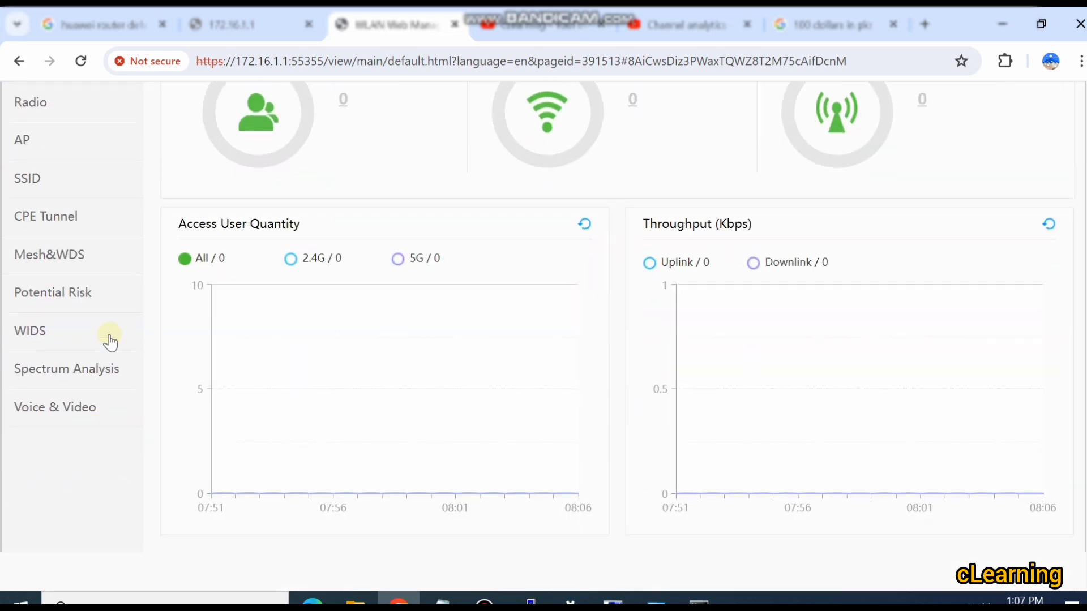
scroll(131, 364, "up", 4)
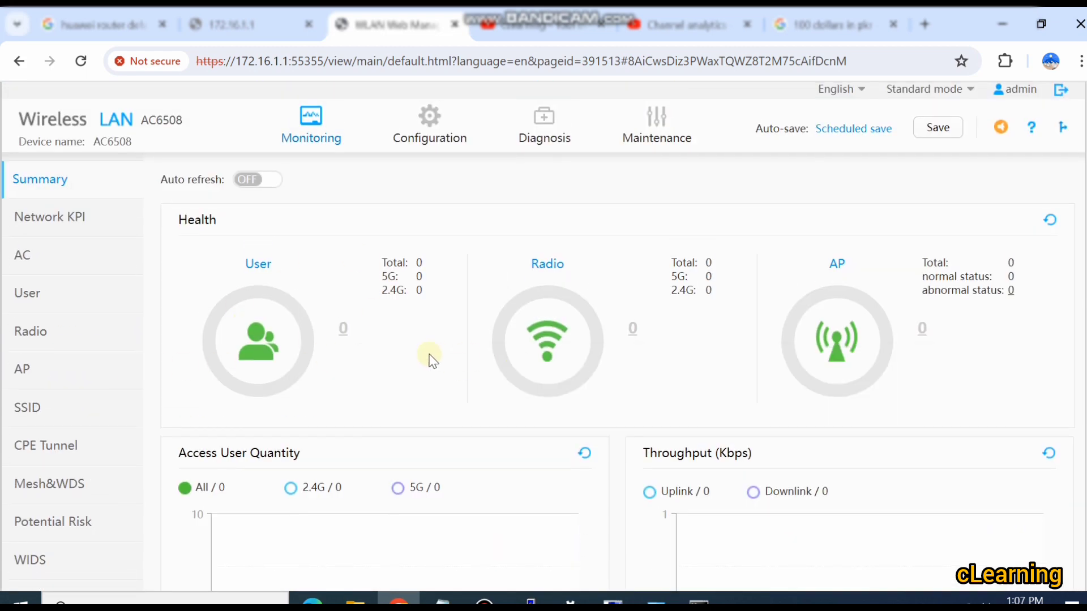
left_click(33, 330)
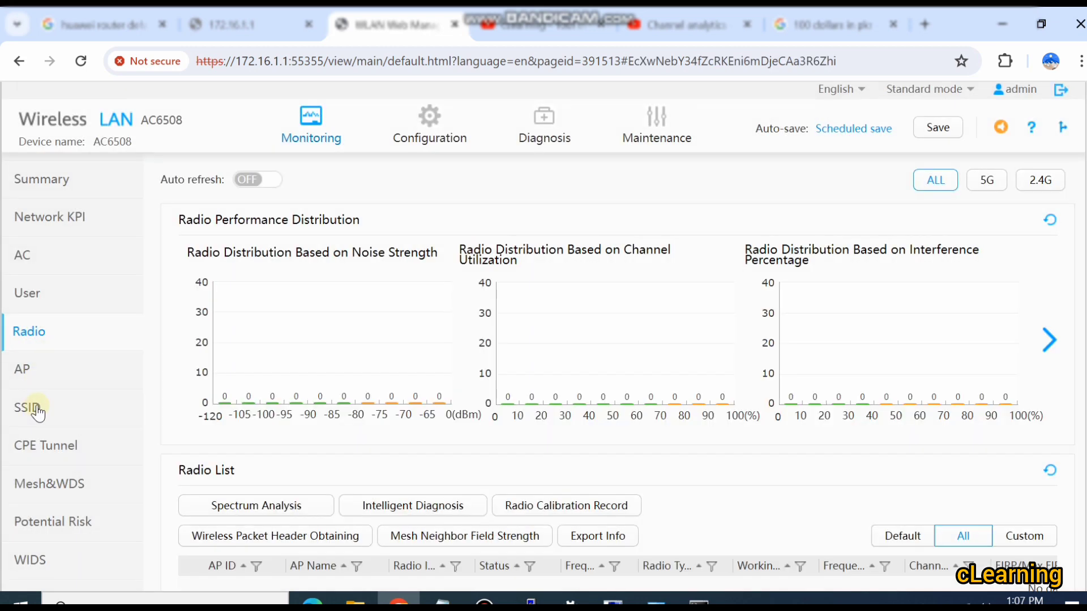
Open SSID monitoring, view the VAP tab, and return to the empty SSID list
left_click(35, 406)
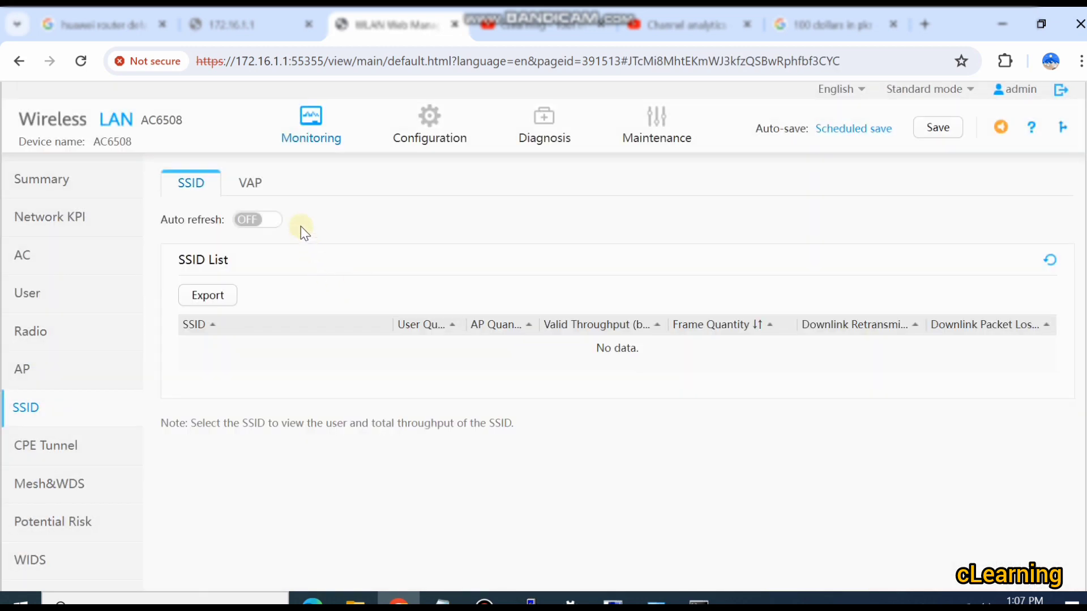
left_click(250, 184)
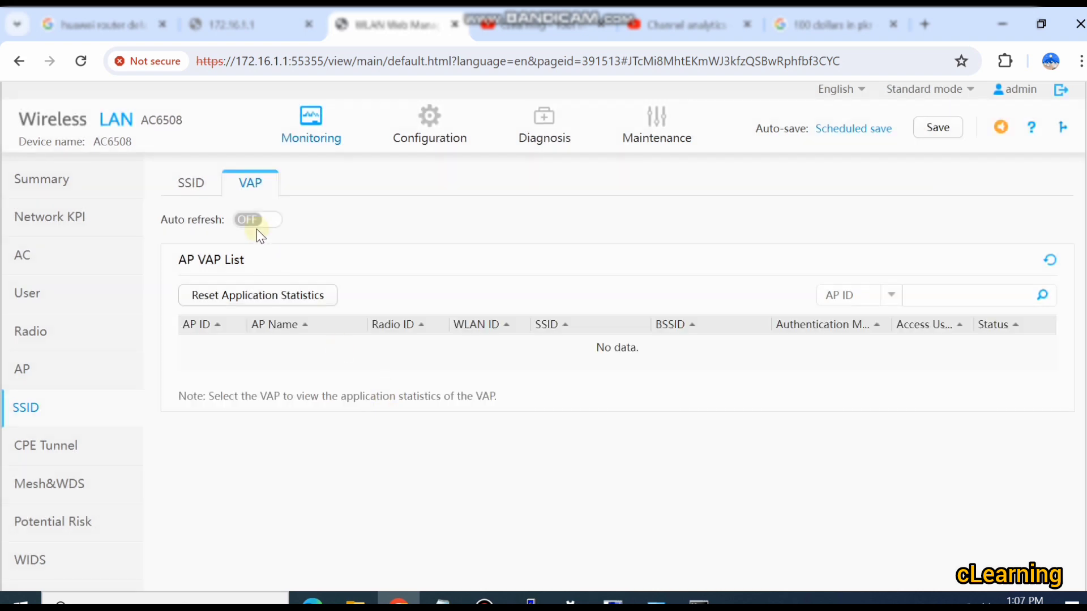
left_click(197, 187)
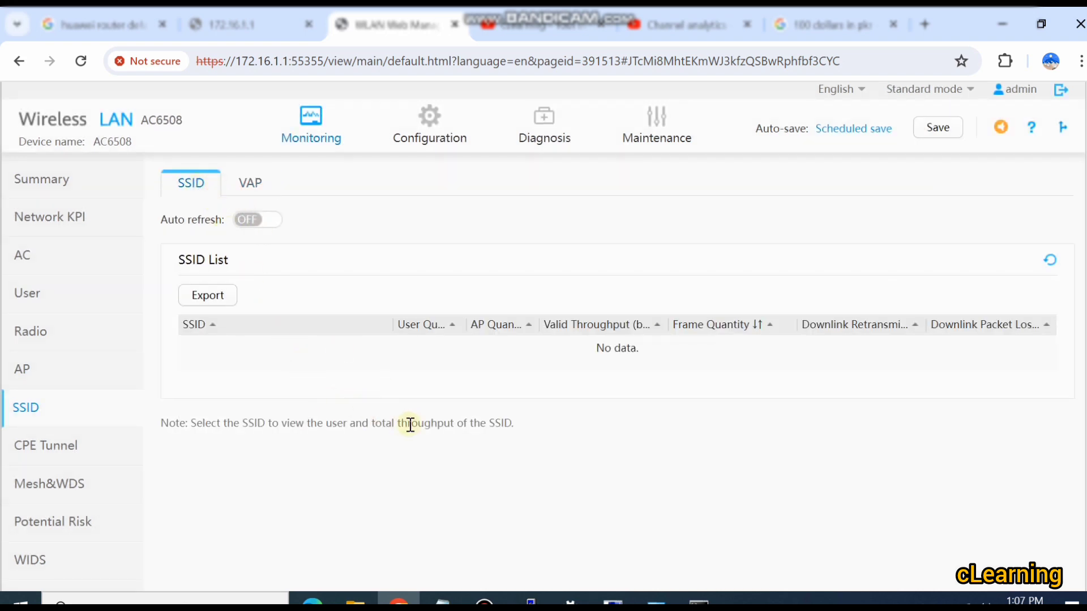
mouse_move(432, 139)
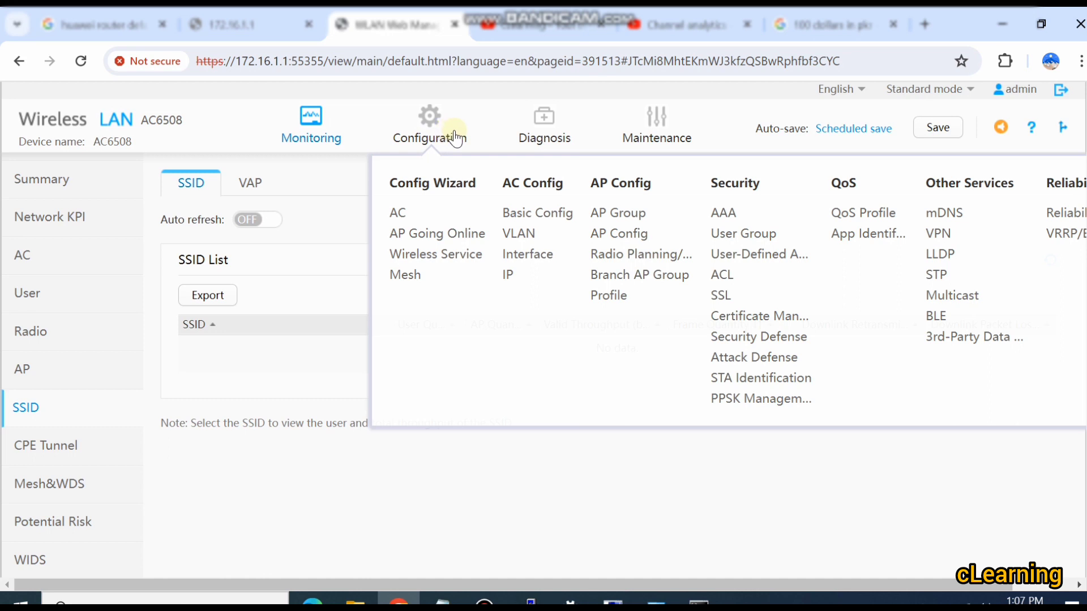
Return to the Configuration wizard's AC settings page and scroll through it
left_click(432, 123)
left_click(397, 211)
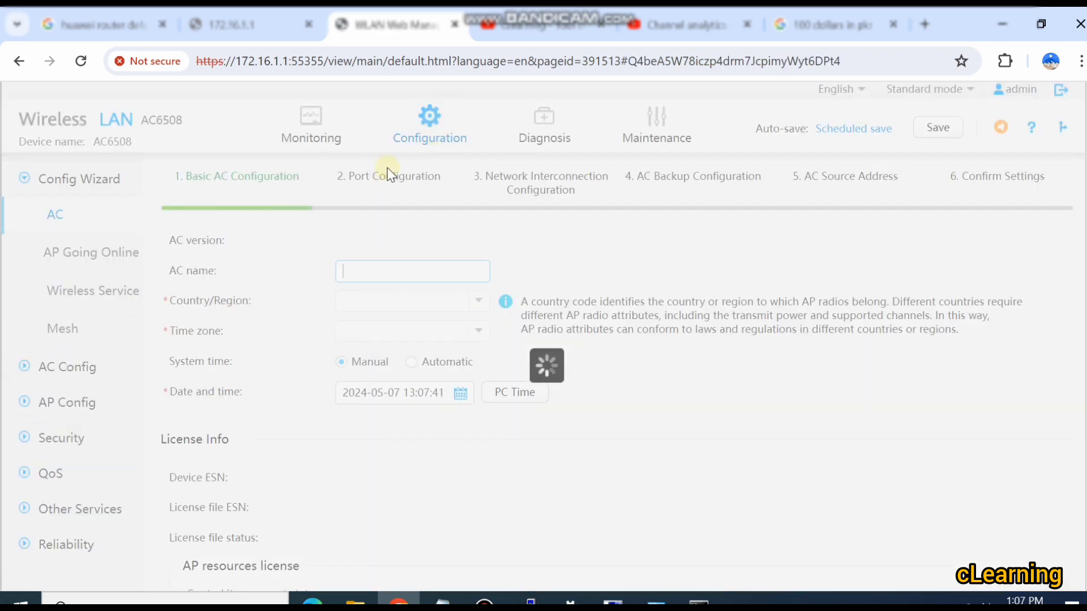
scroll(391, 174, "down", 4)
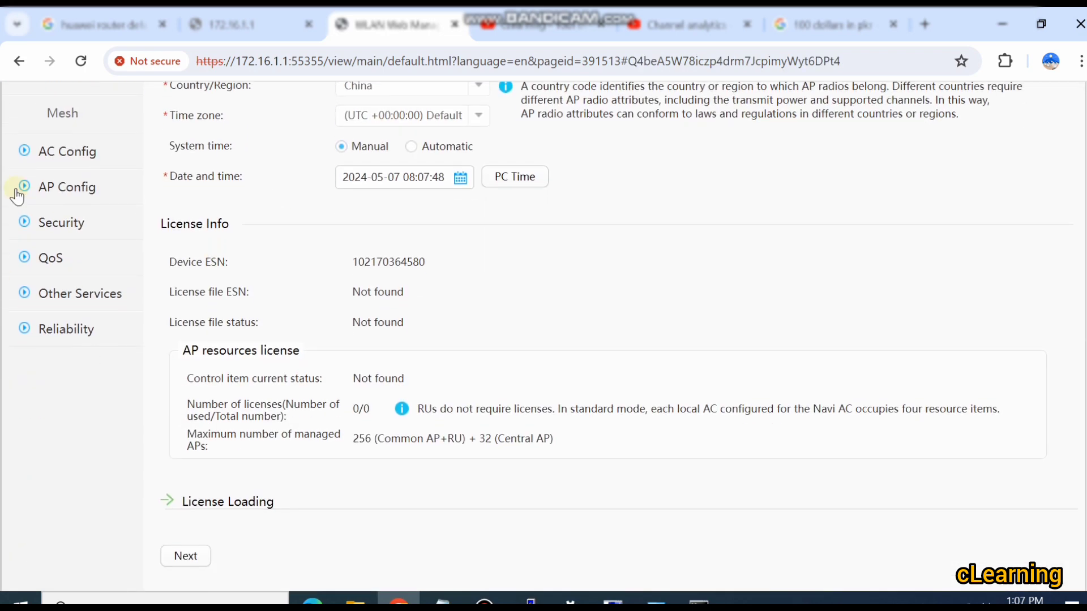
scroll(17, 204, "up", 4)
scroll(20, 294, "down", 2)
scroll(26, 348, "up", 2)
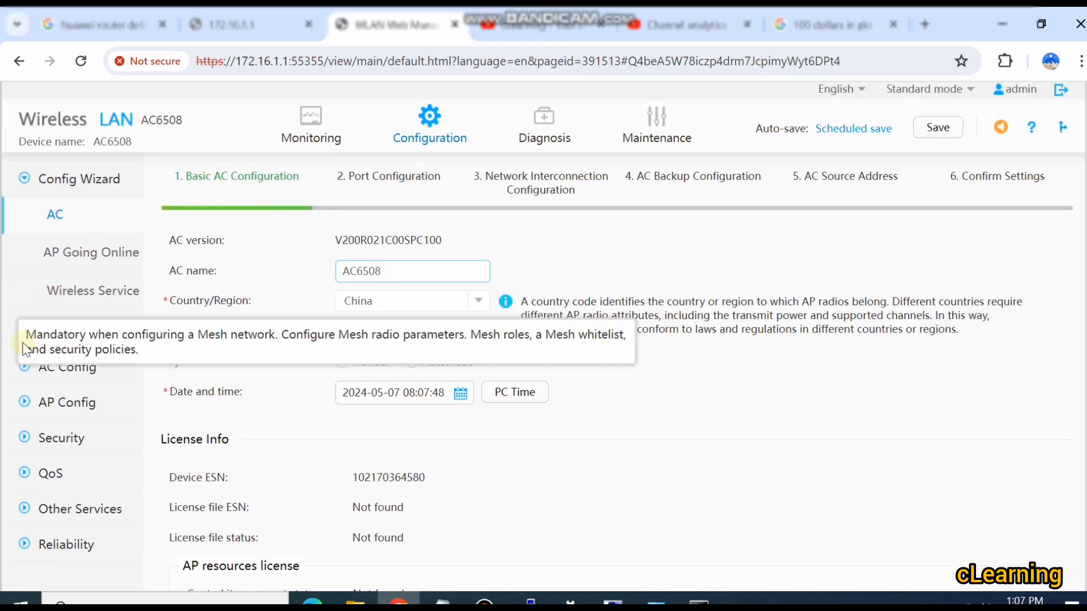
Create a new SSID named huaweiWlanSolution with service VLAN 1 and advance to security
left_click(91, 290)
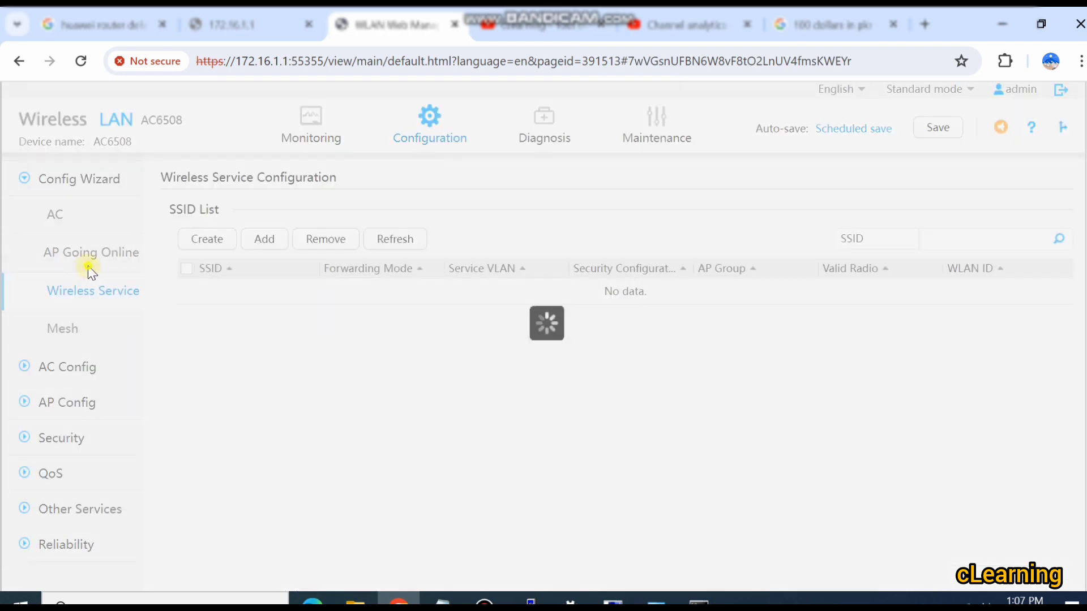
left_click(225, 240)
type("huaweiWlanSolution")
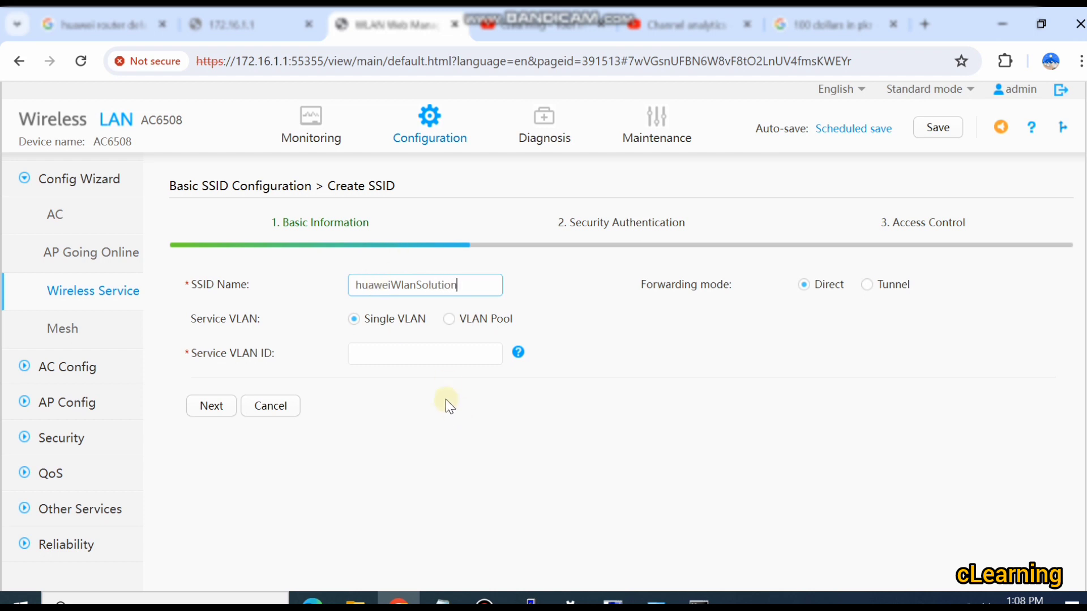
mouse_move(458, 321)
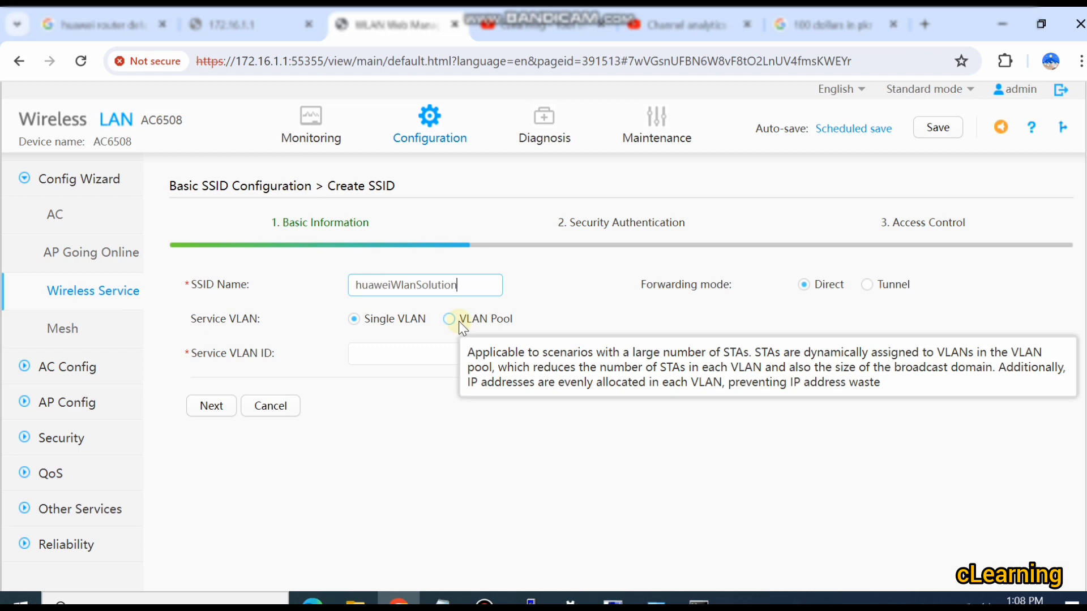
mouse_move(359, 320)
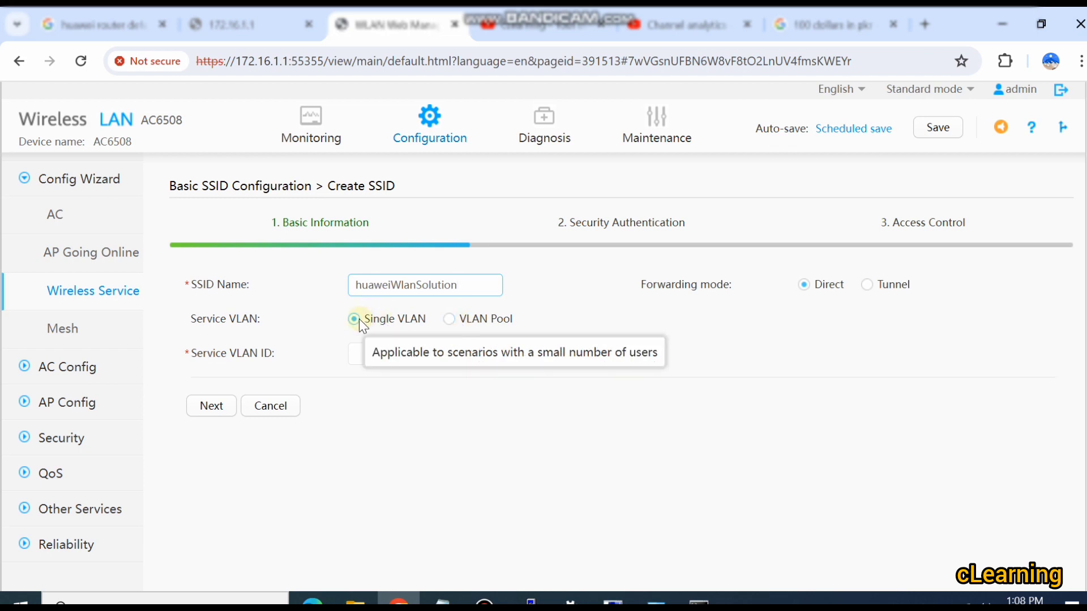
left_click(375, 353)
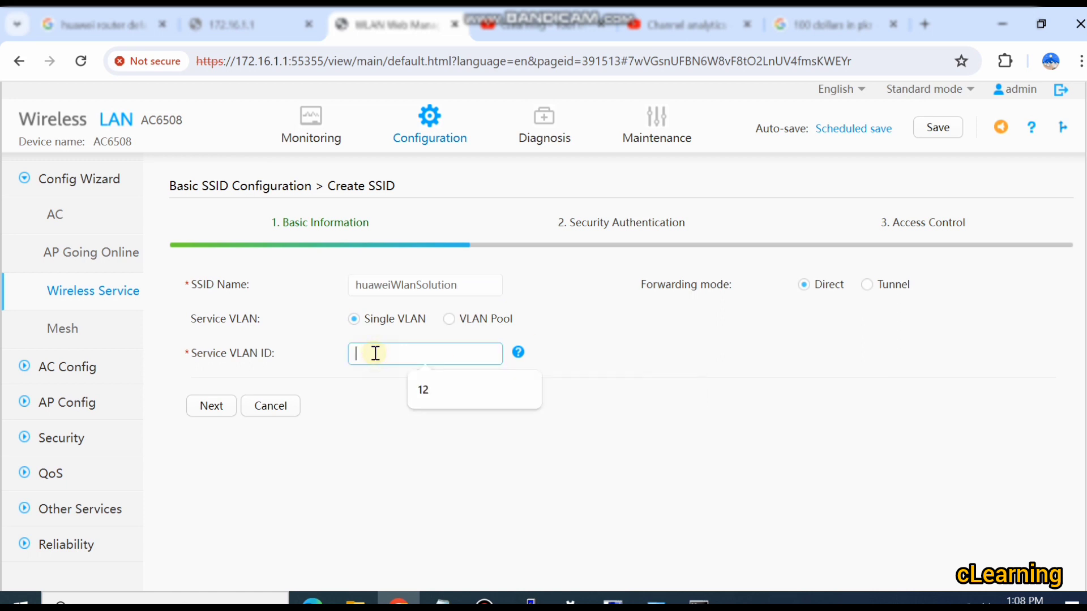
type("0")
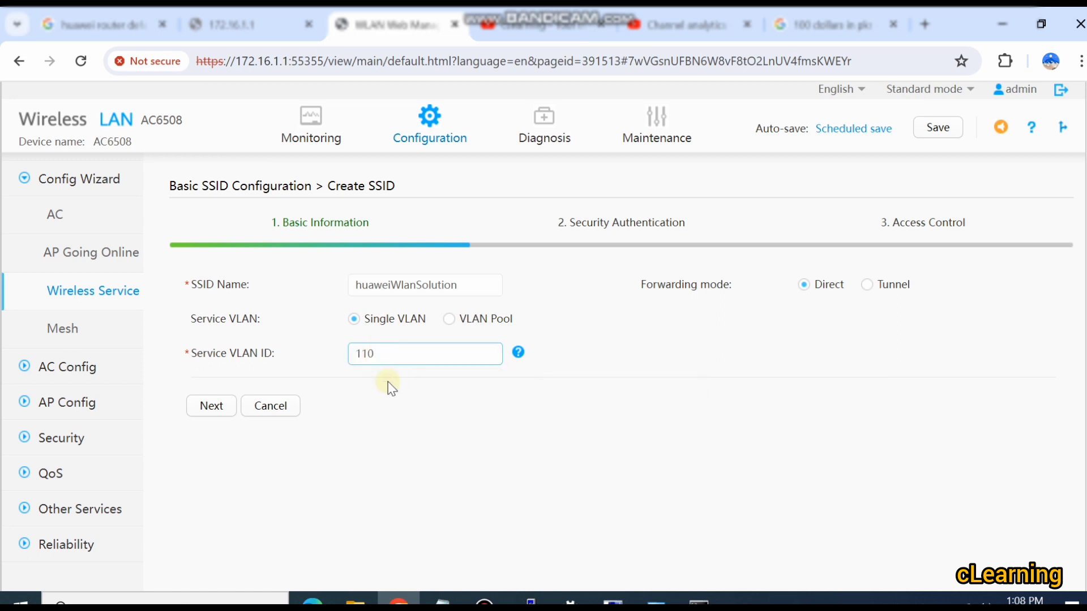
key("BackSpace")
key("BackSpace")
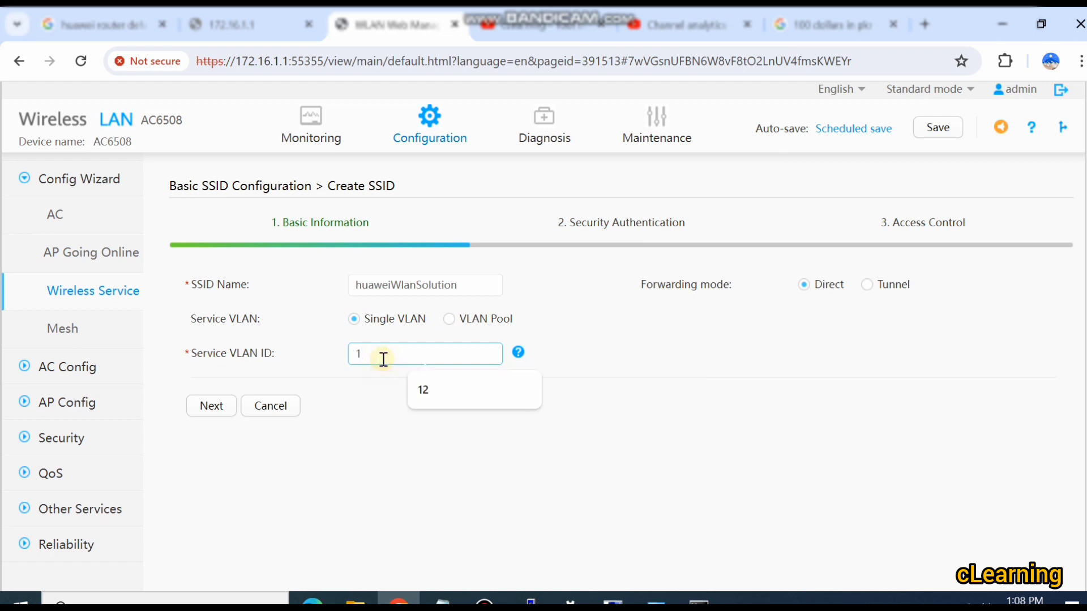
left_click(347, 495)
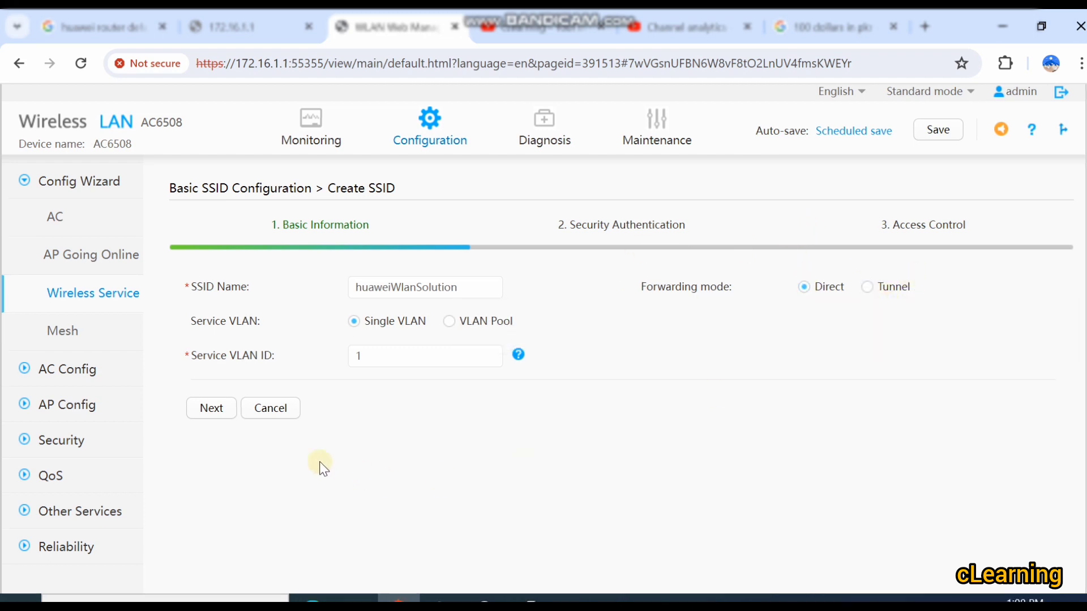
left_click(210, 410)
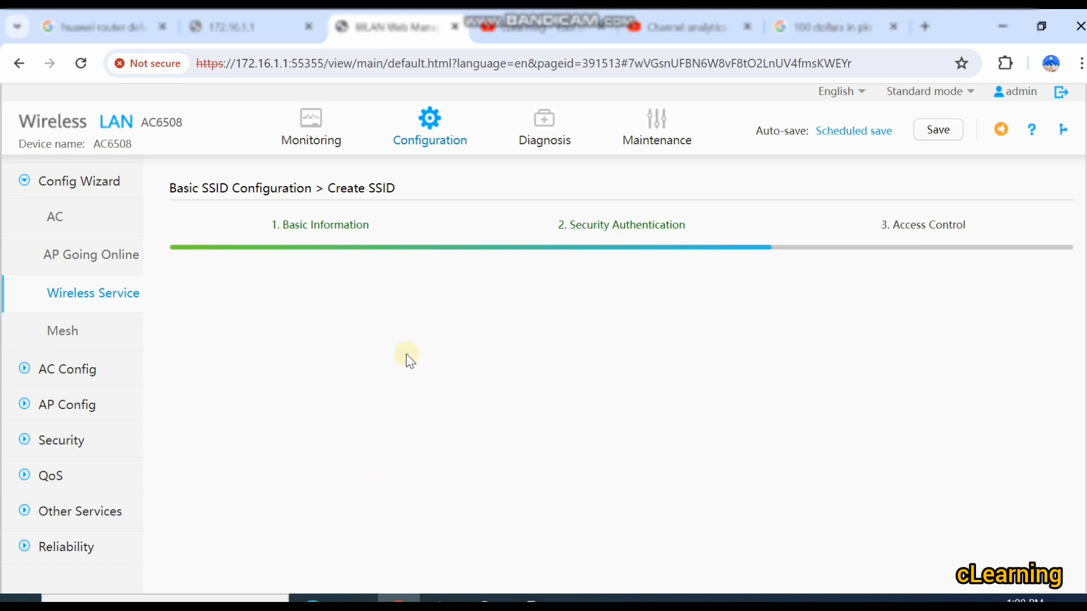
Keep PSK security with WPA-WPA2 encryption, select the Key field, and bring up Notepad notes
scroll(490, 369, "down", 3)
scroll(490, 372, "up", 3)
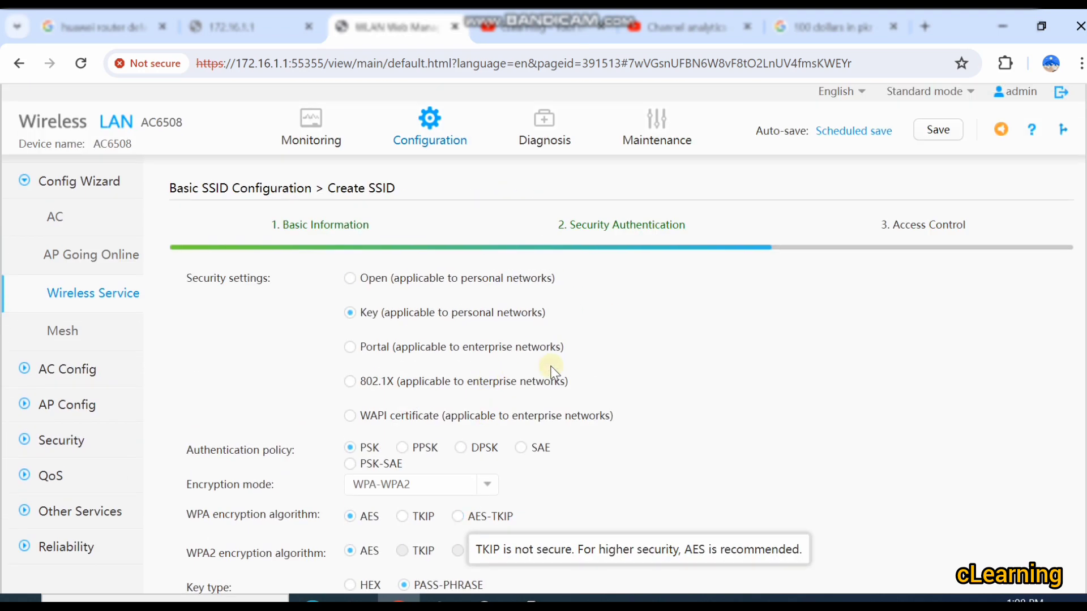
scroll(448, 431, "down", 3)
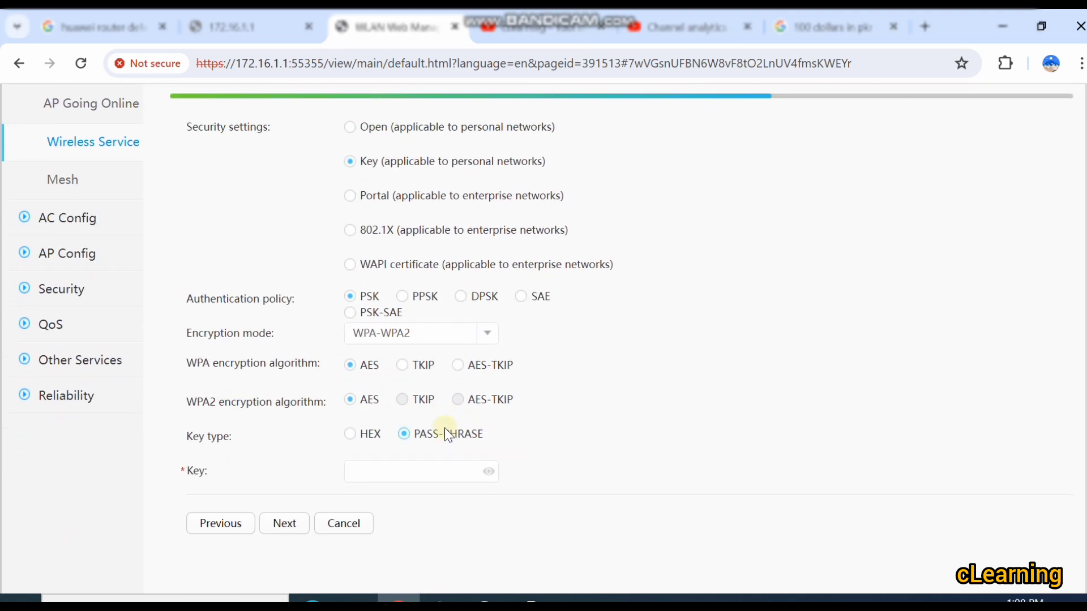
left_click(488, 335)
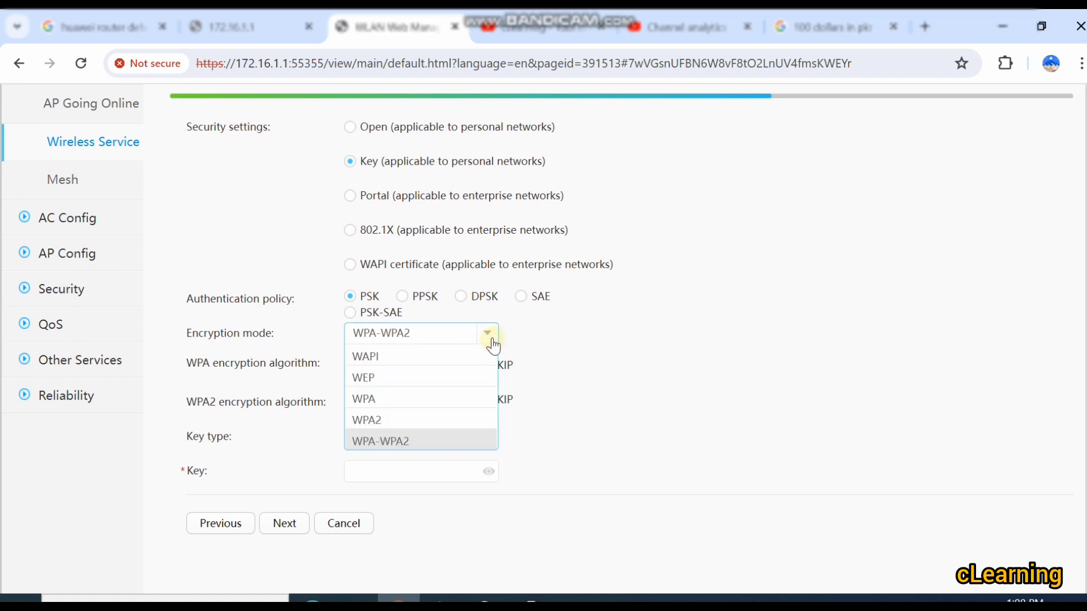
left_click(451, 442)
left_click(391, 467)
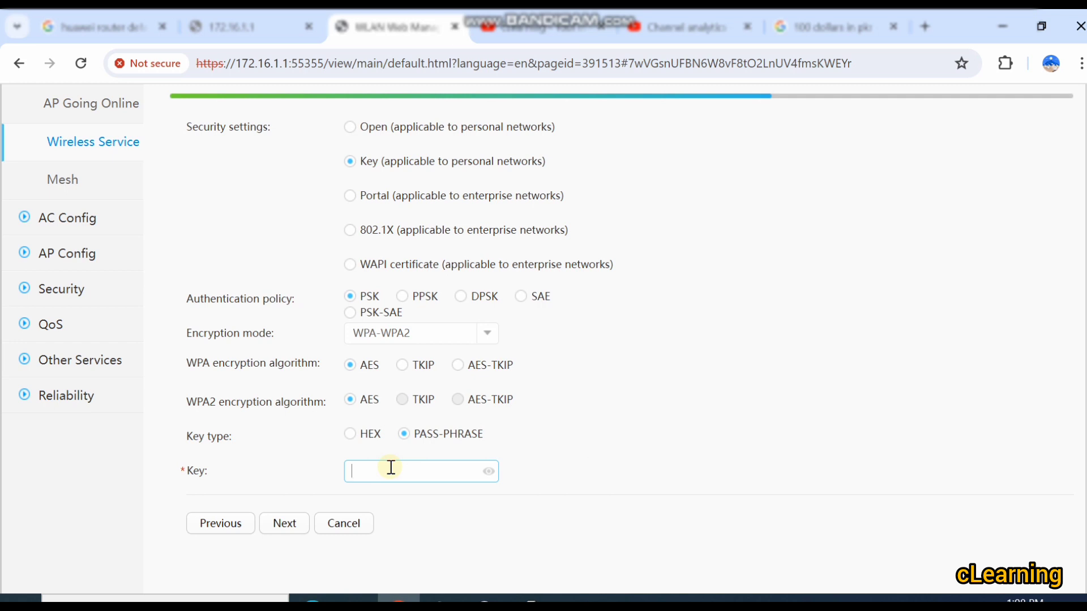
left_click(442, 600)
Type the Wi-Fi passphrase on a new line in Notepad and select it
key("Return")
key("Return")
key("Return")
key("Return")
key("Return")
key("Return")
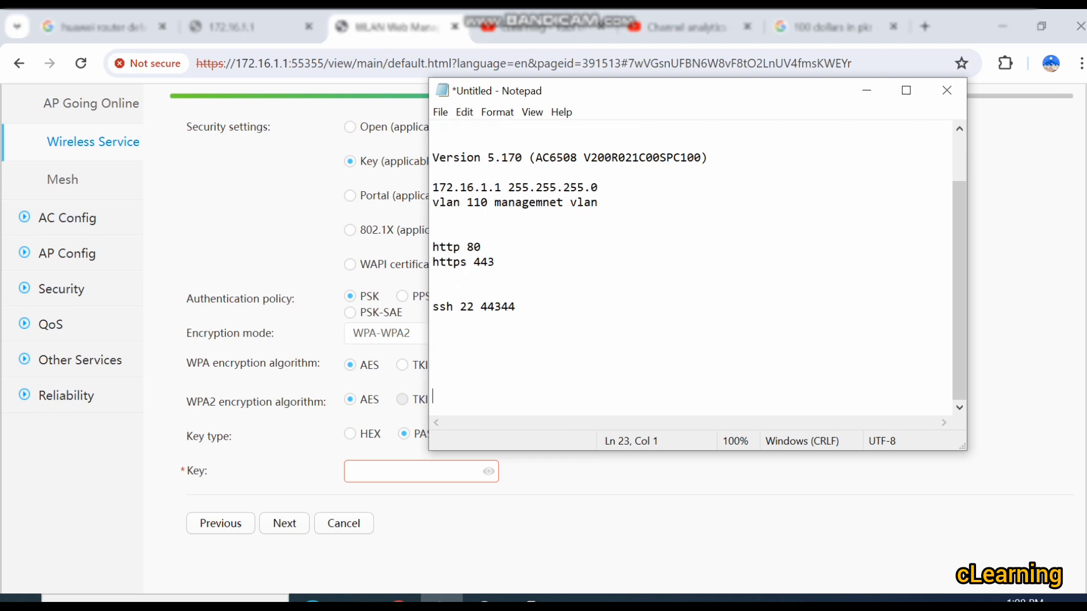
key("BackSpace")
key("BackSpace")
key("BackSpace")
key("BackSpace")
key("BackSpace")
key("BackSpace")
key("BackSpace")
key("BackSpace")
key("BackSpace")
key("BackSpace")
key("BackSpace")
key("BackSpace")
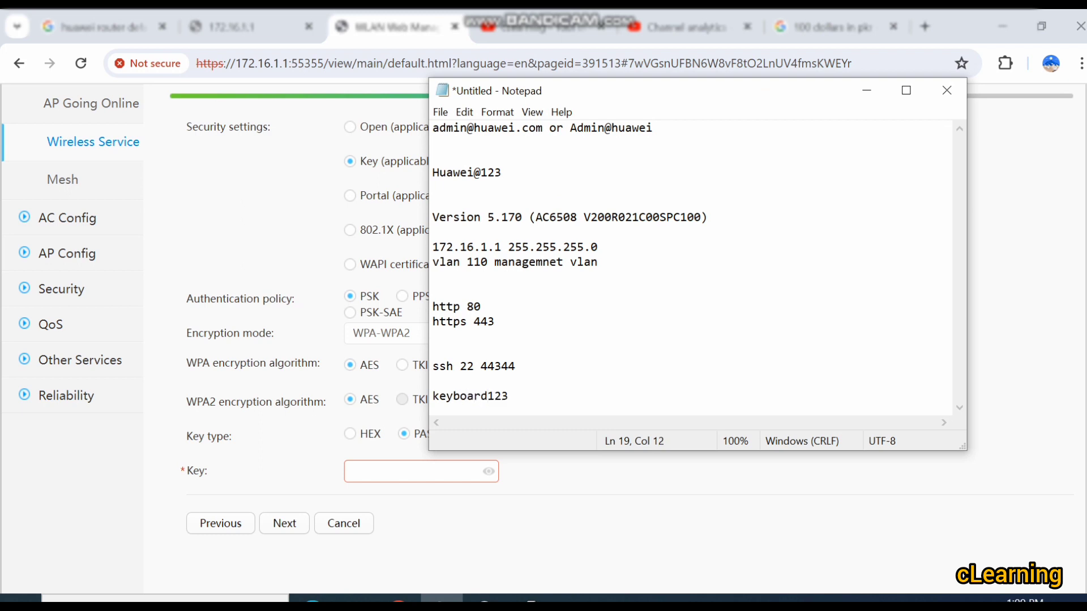
left_click_drag(524, 400, 426, 384)
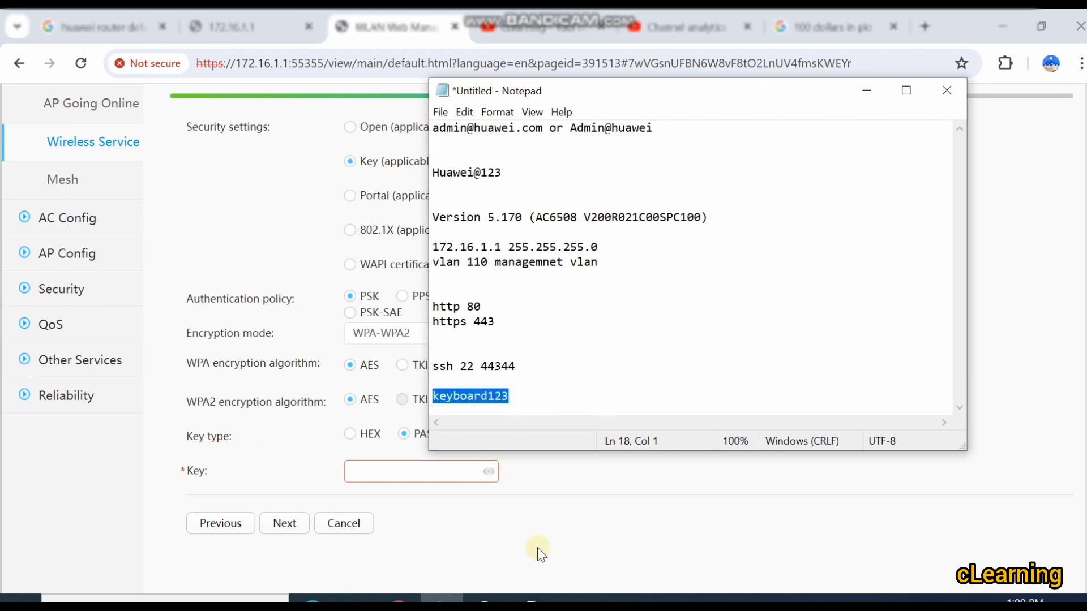
Paste the passphrase into the SSID's Key field and unmask it to verify
left_click(436, 477)
key("ctrl+v")
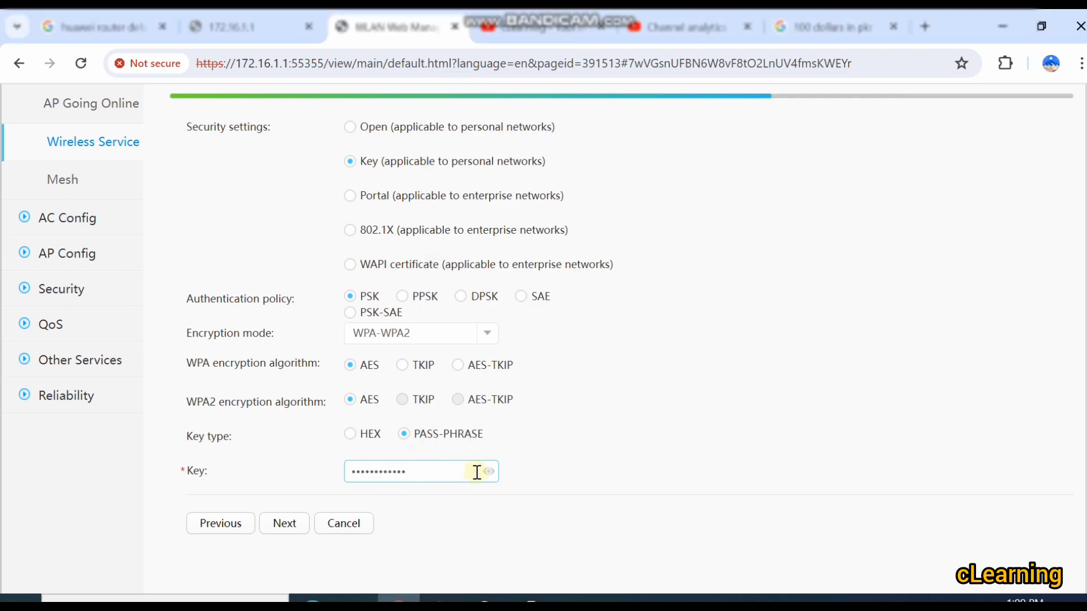
left_click(486, 471)
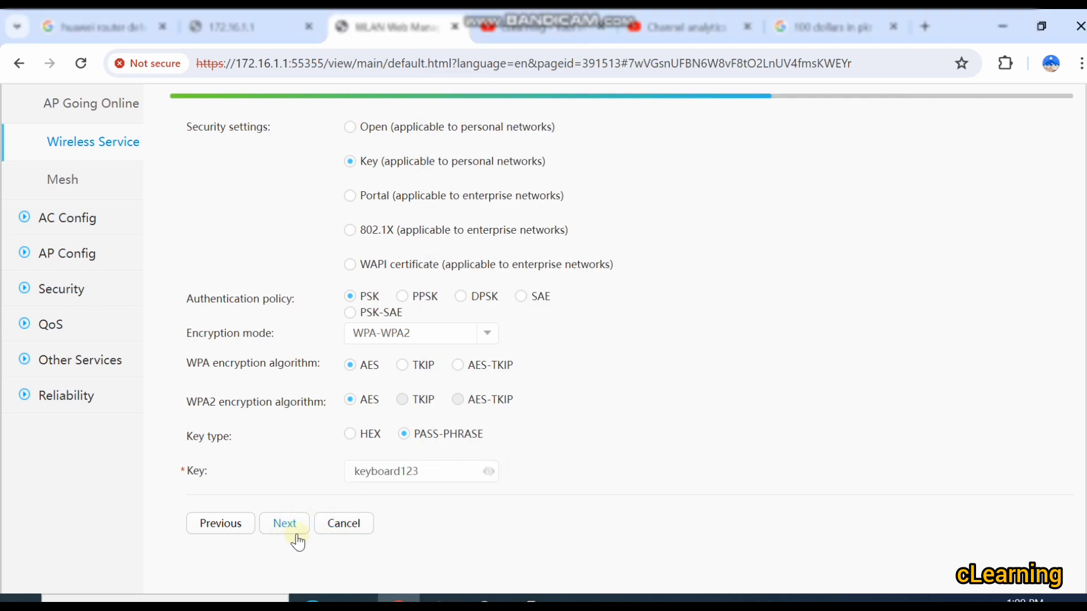
Move to Access Control and bind the SSID to the 'default' AP group
left_click(283, 524)
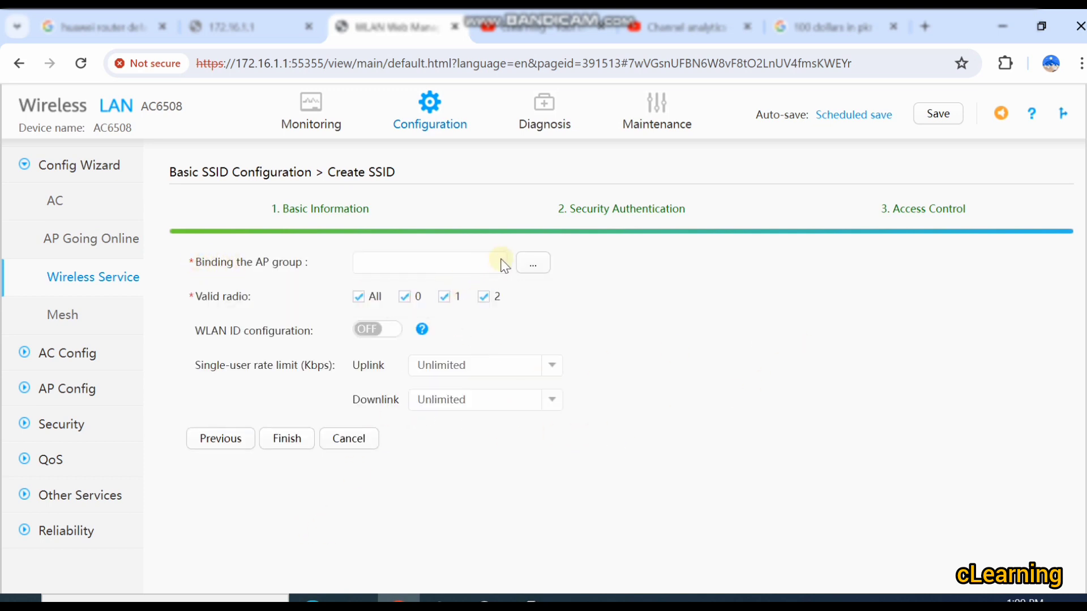
left_click(533, 262)
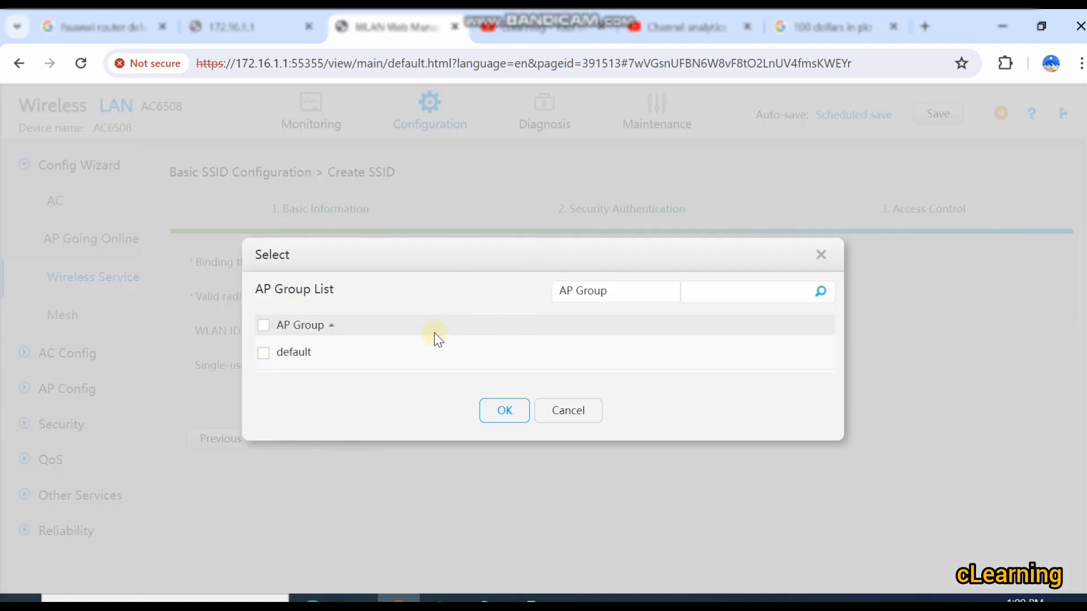
left_click(265, 354)
left_click(504, 412)
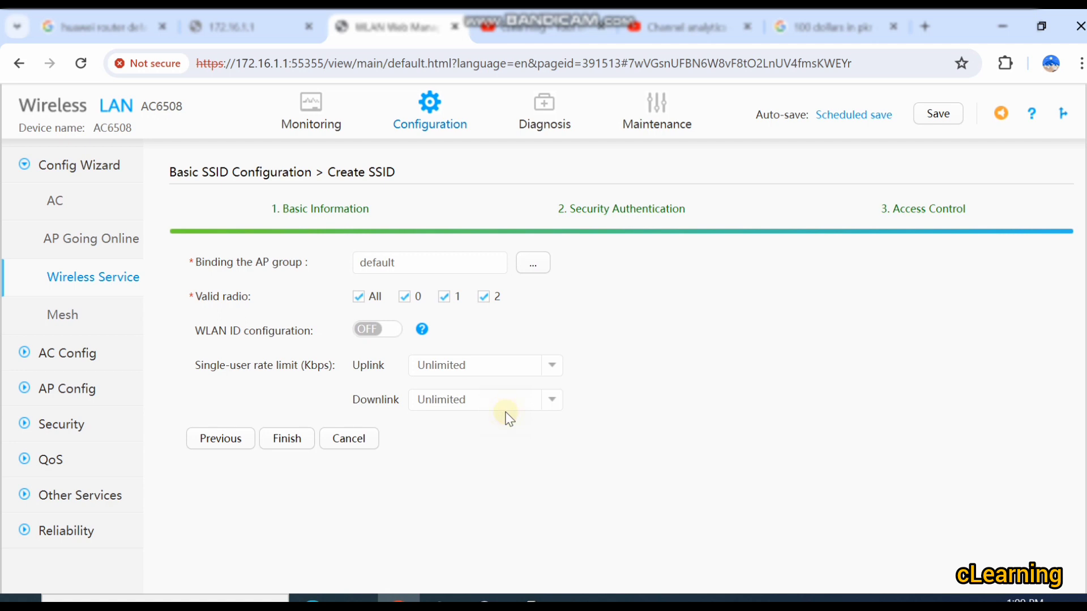
Toggle WLAN ID configuration on and off, then try a custom uplink rate of 34
left_click(395, 338)
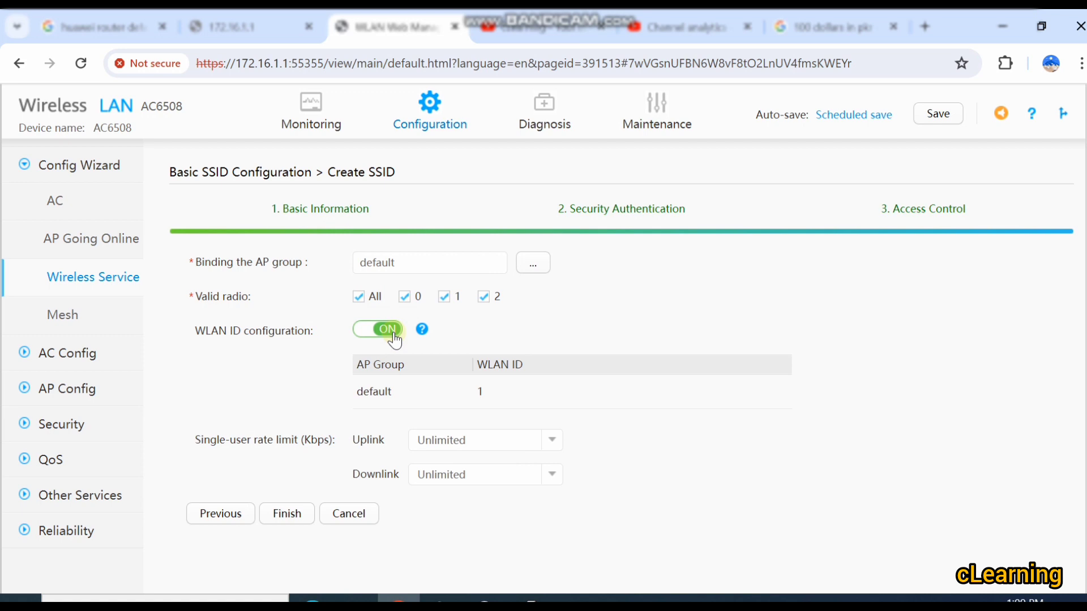
left_click(395, 337)
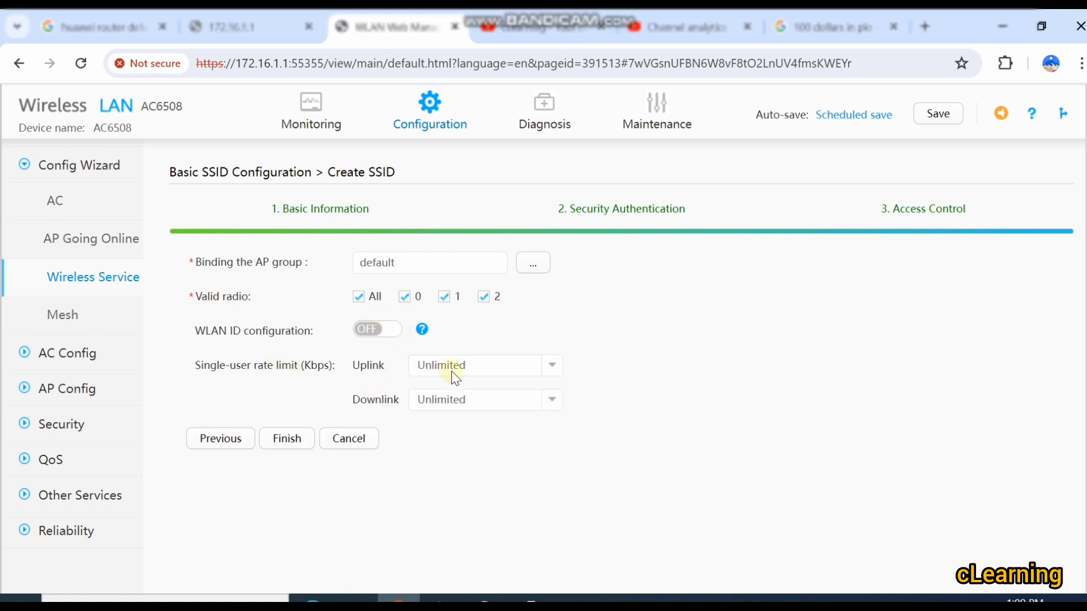
left_click(552, 366)
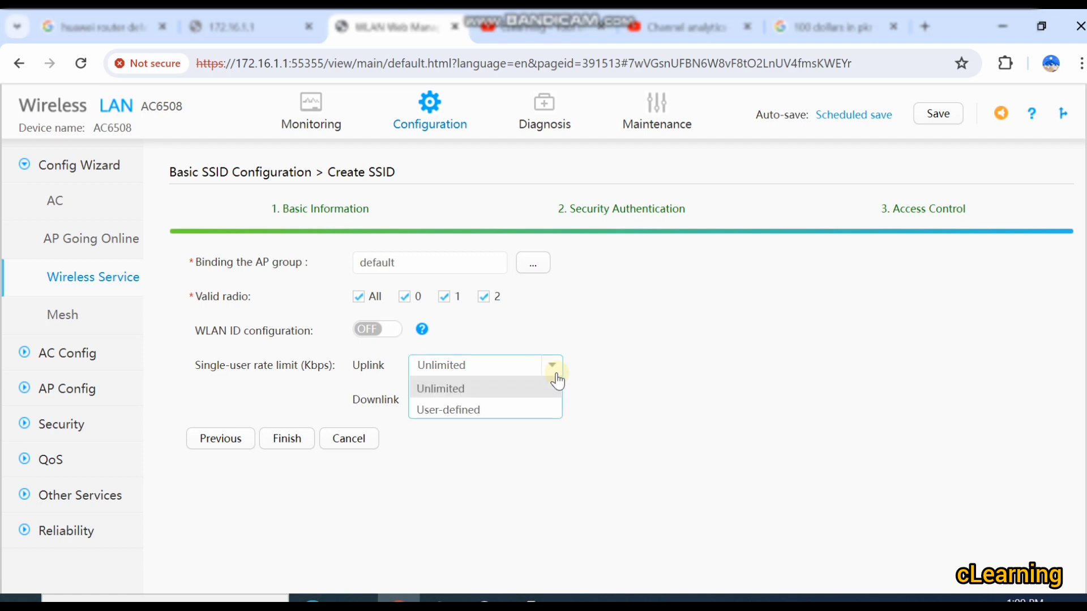
left_click(493, 410)
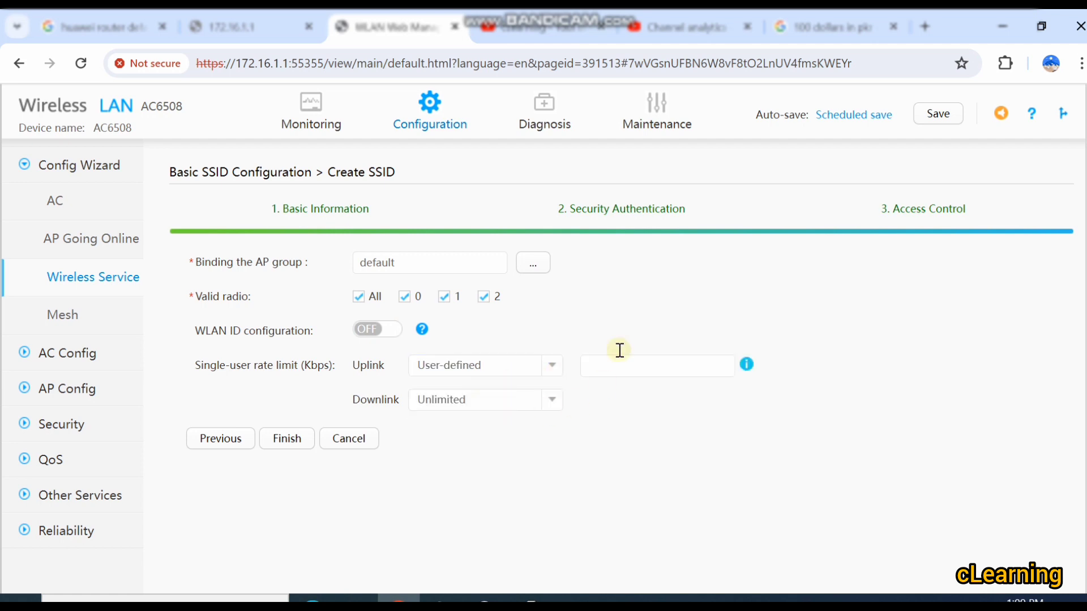
left_click(690, 375)
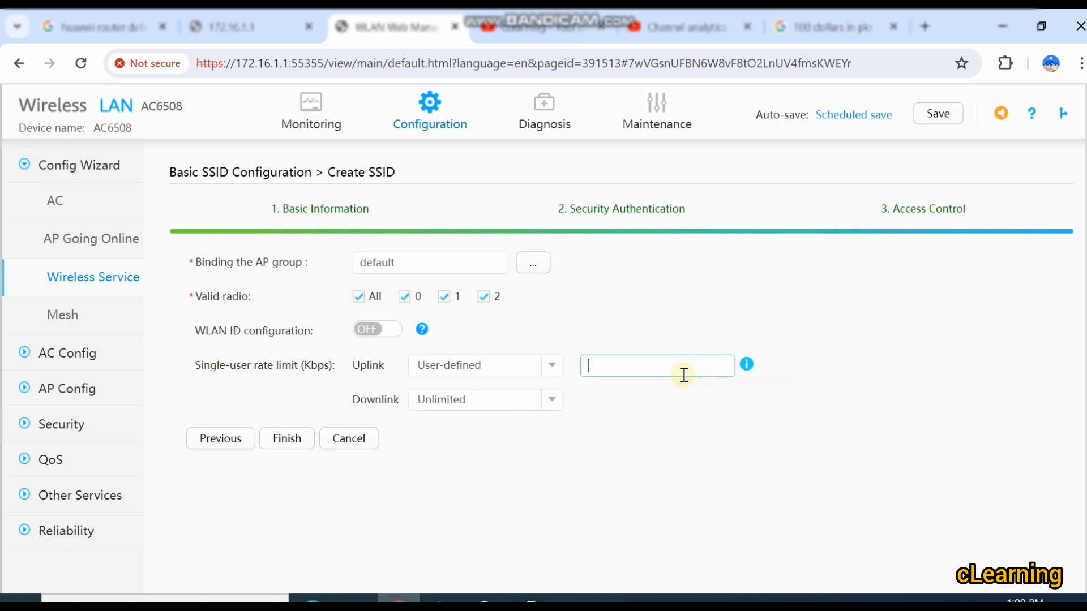
type("34")
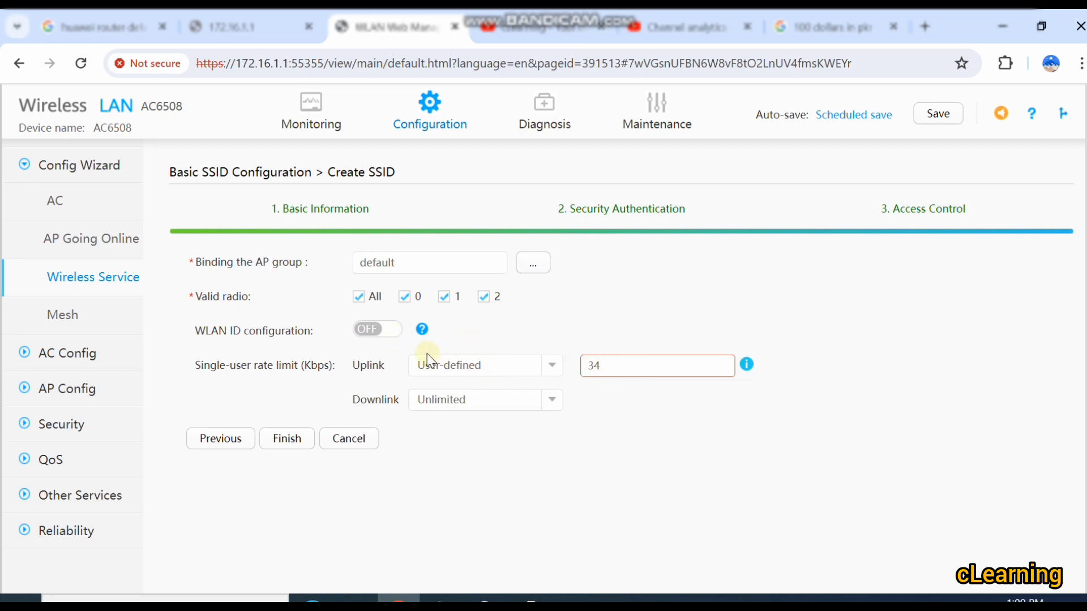
Leave WLAN ID off, set the uplink back to Unlimited, and finish creating the SSID
left_click(387, 332)
left_click(387, 333)
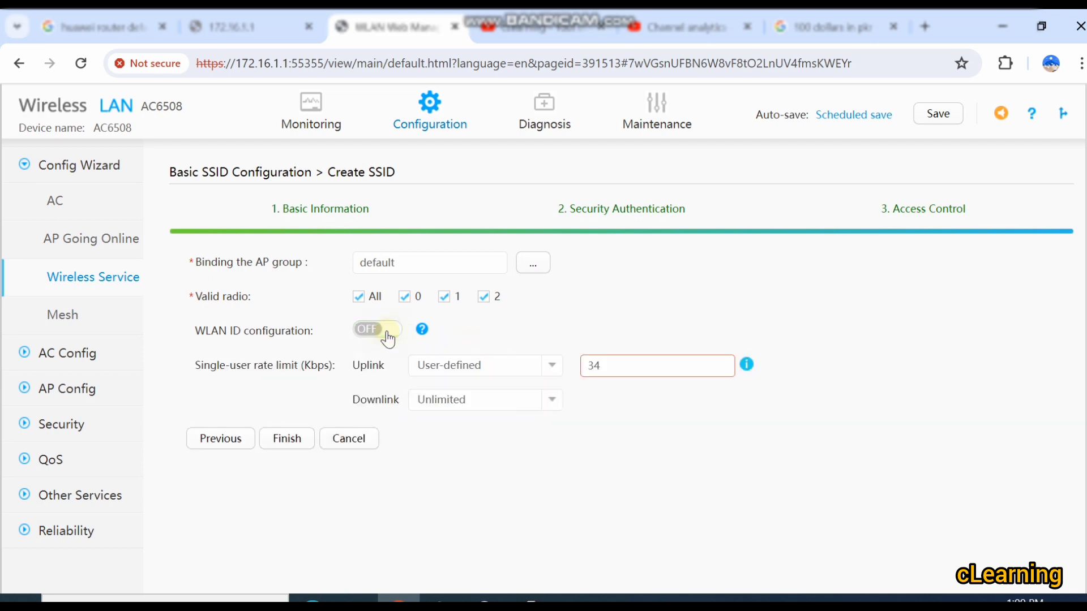
left_click(541, 367)
left_click(487, 391)
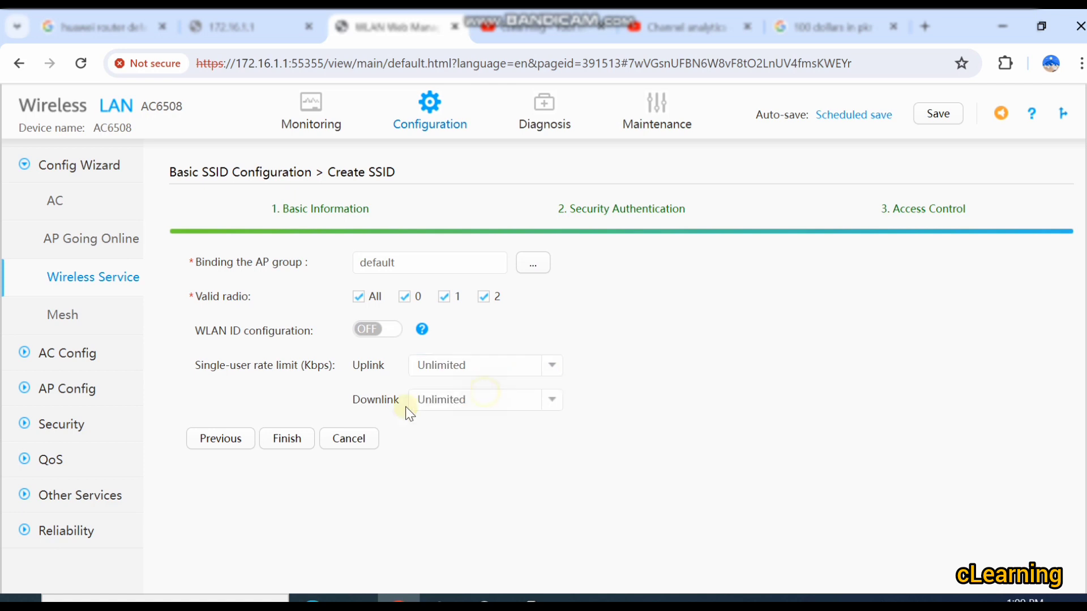
left_click(287, 439)
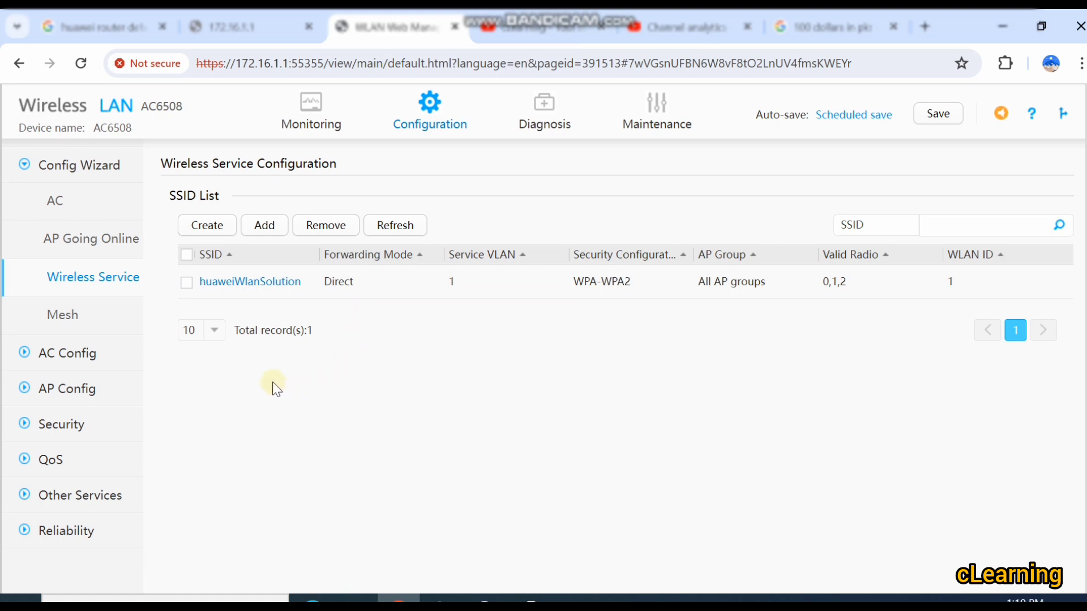
Expand the security settings section in the Wireless Service Configuration page
left_click(21, 428)
scroll(91, 453, "down", 5)
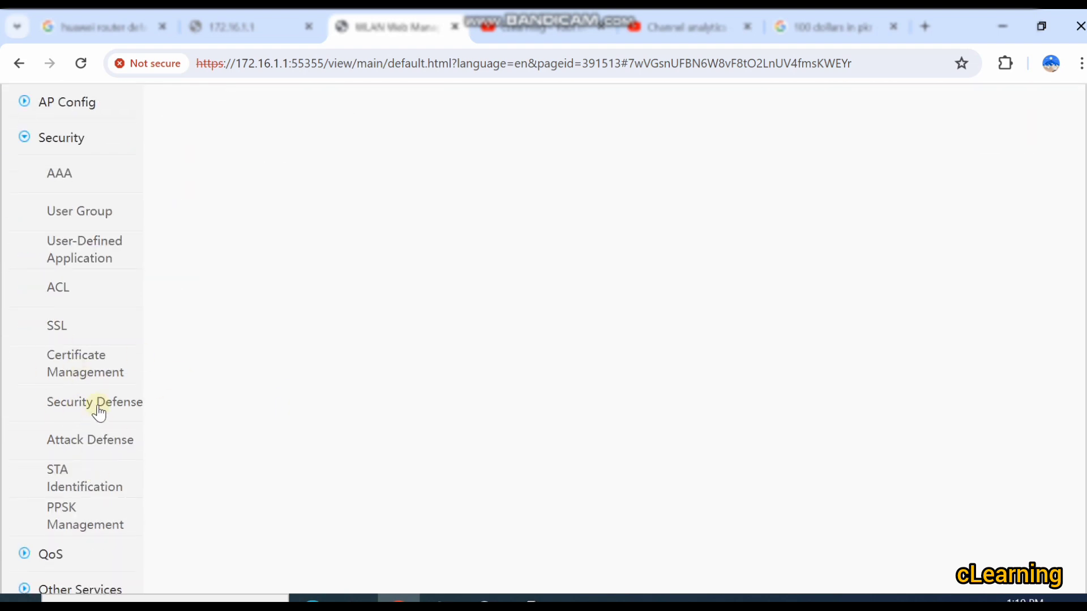
scroll(68, 433, "down", 1)
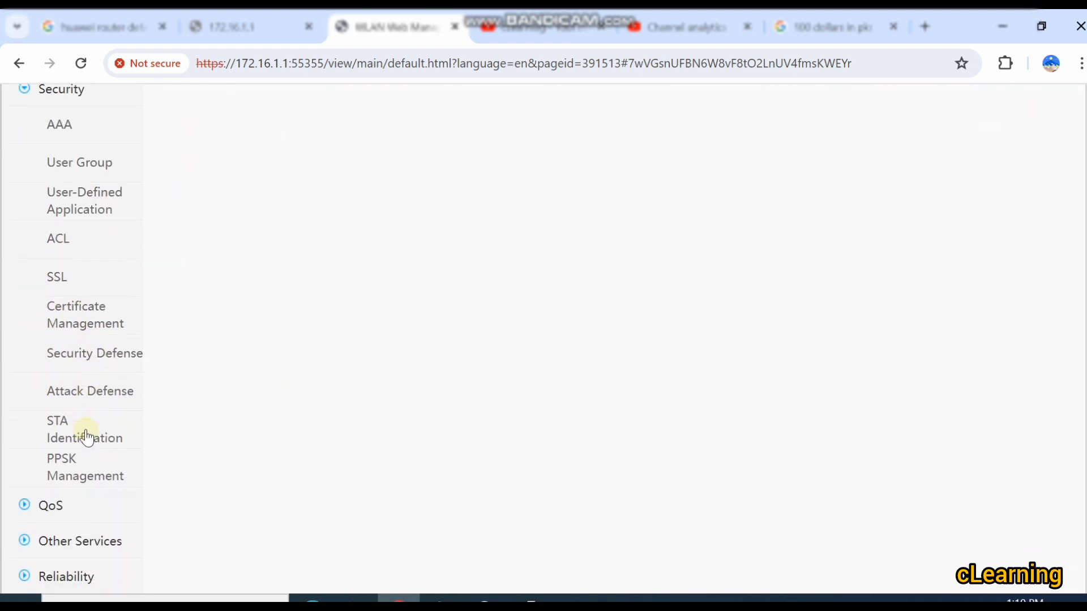
scroll(91, 512, "up", 6)
left_click(24, 436)
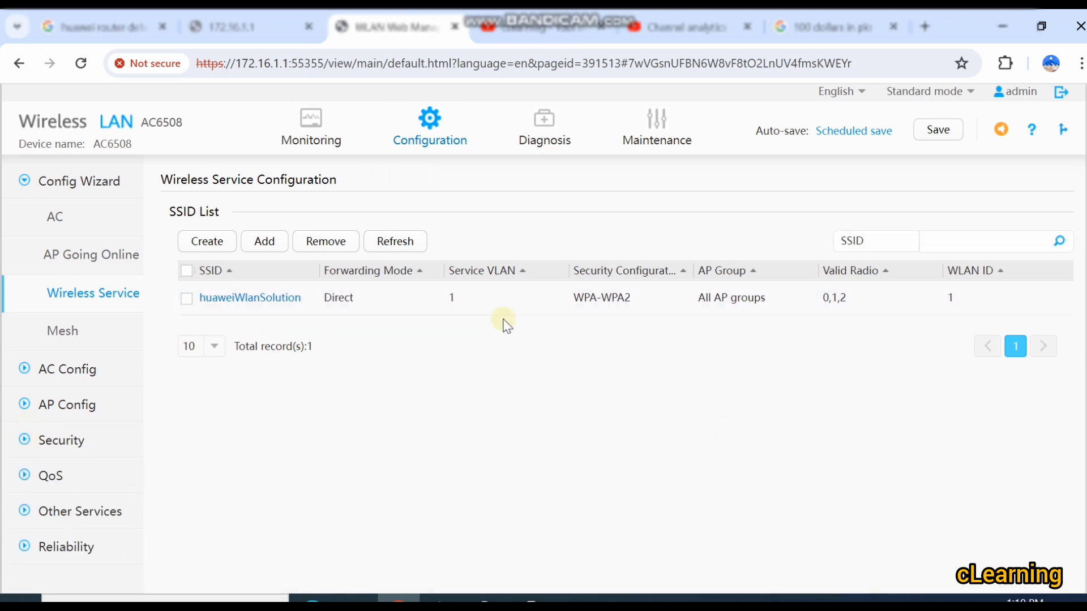